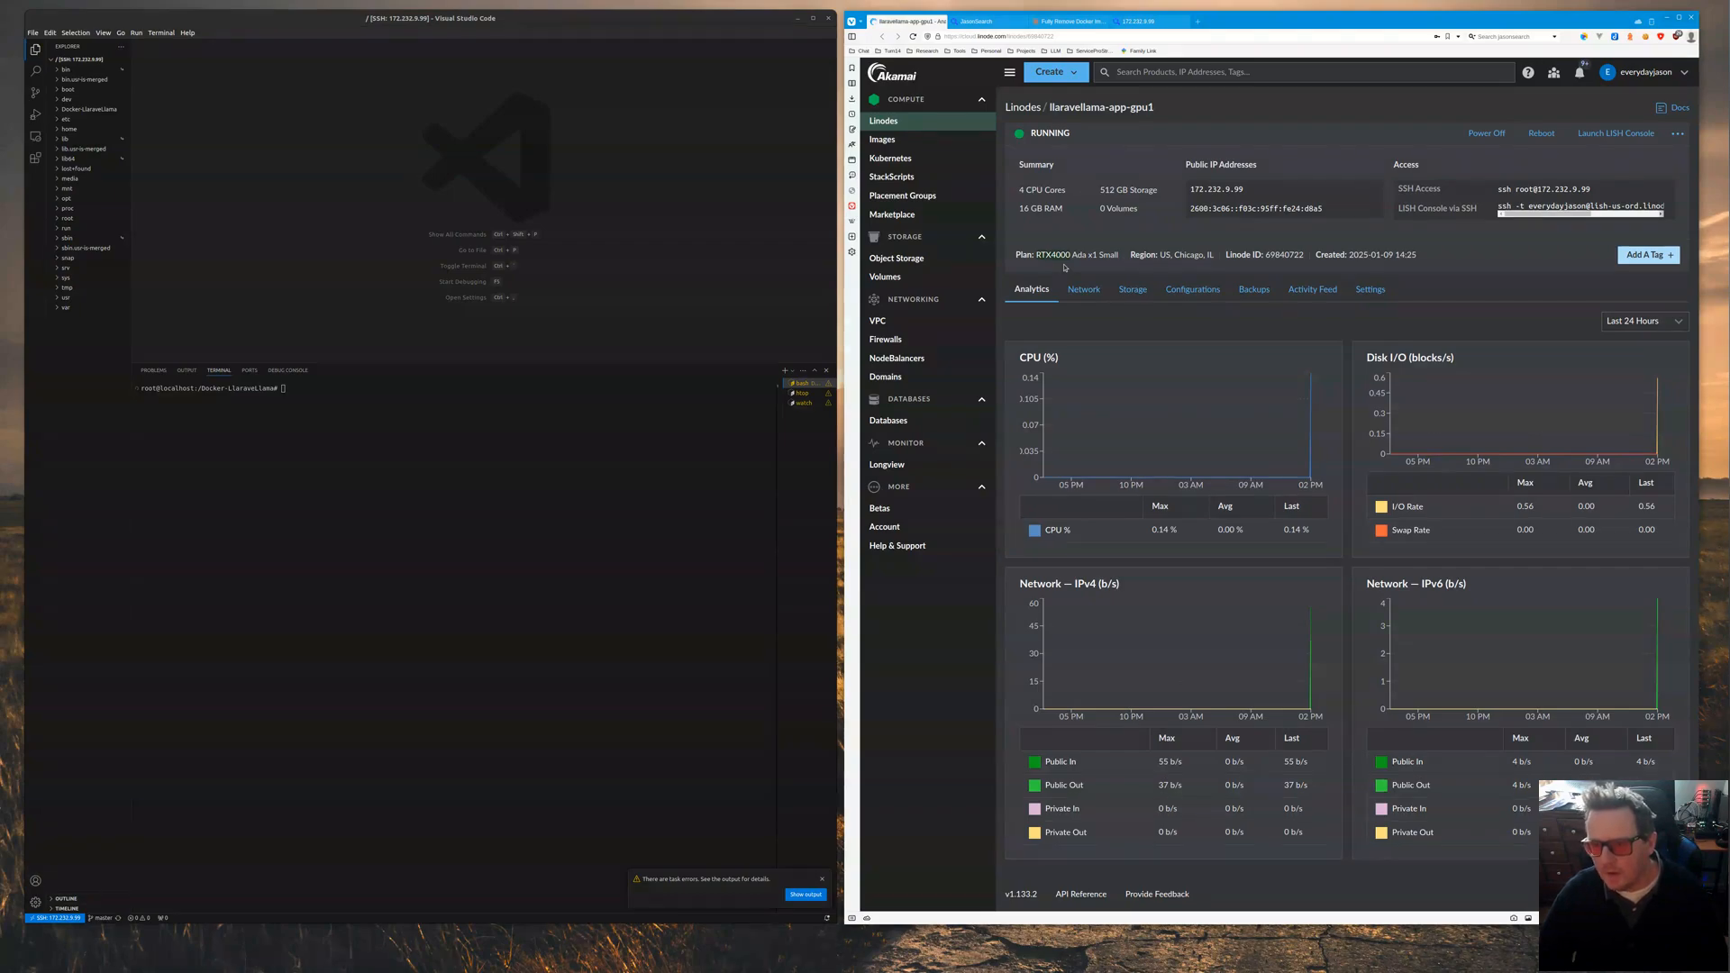
Search the web for "better call jason llaravellama docker" and open the Docker-LlaraveLlama GitHub repository
{"action": "left_click", "coordinate": [980, 23]}
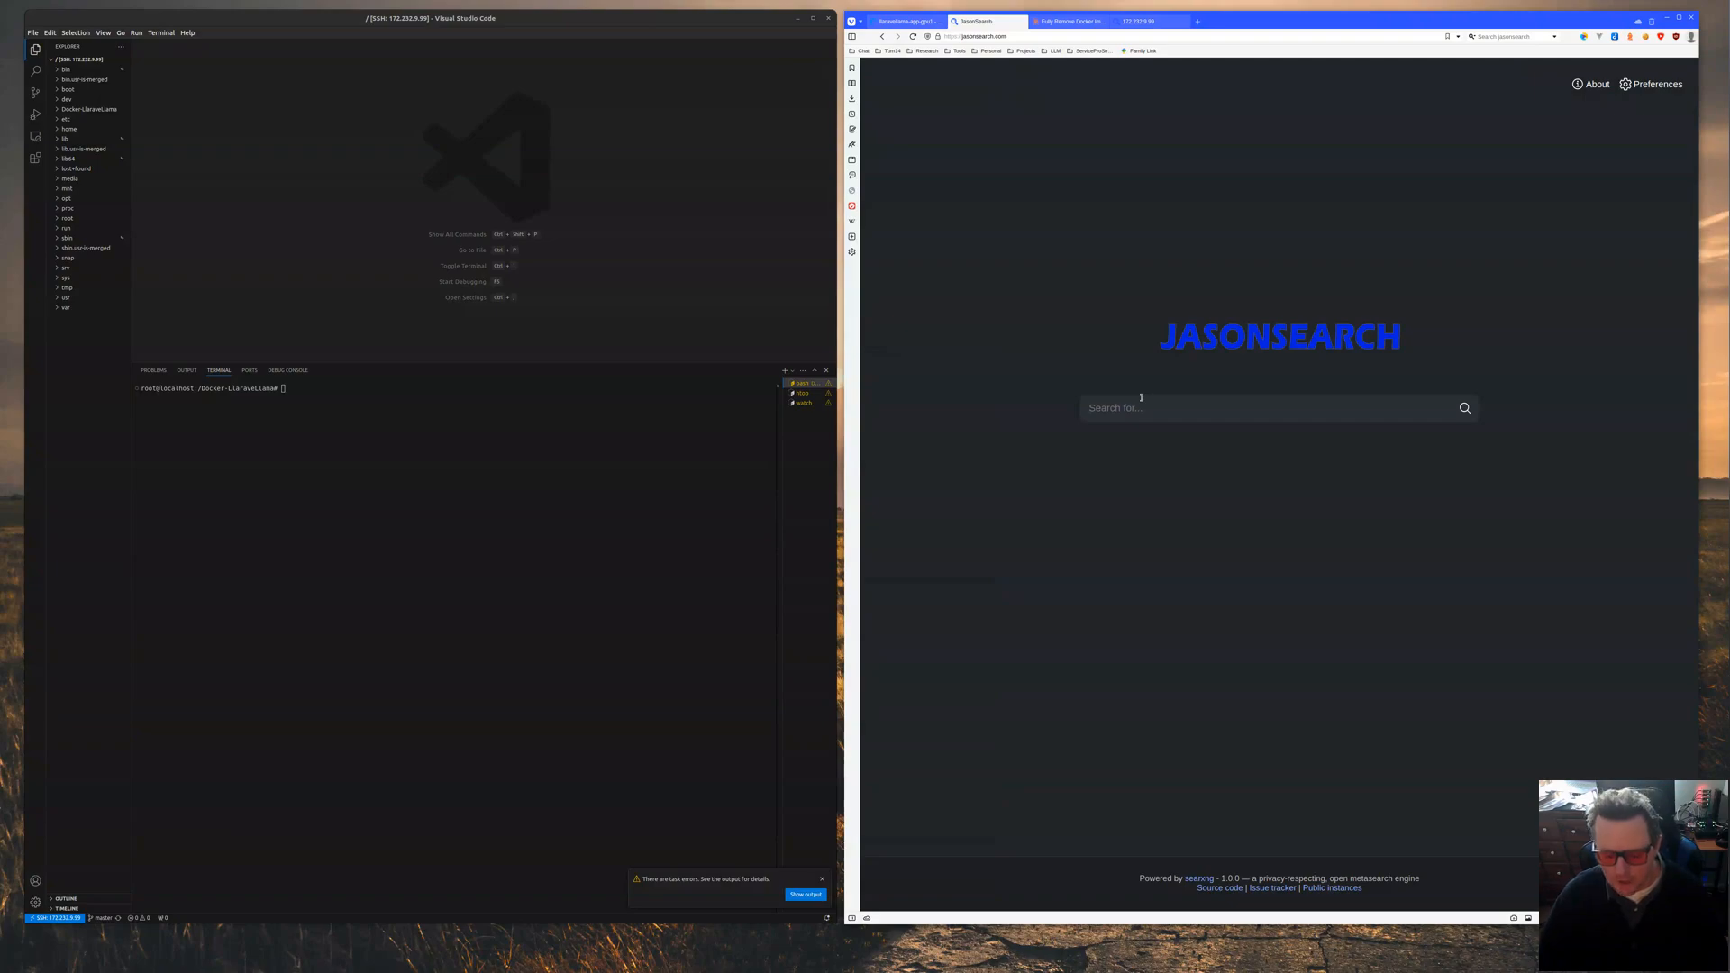
{"action": "type", "text": "better"}
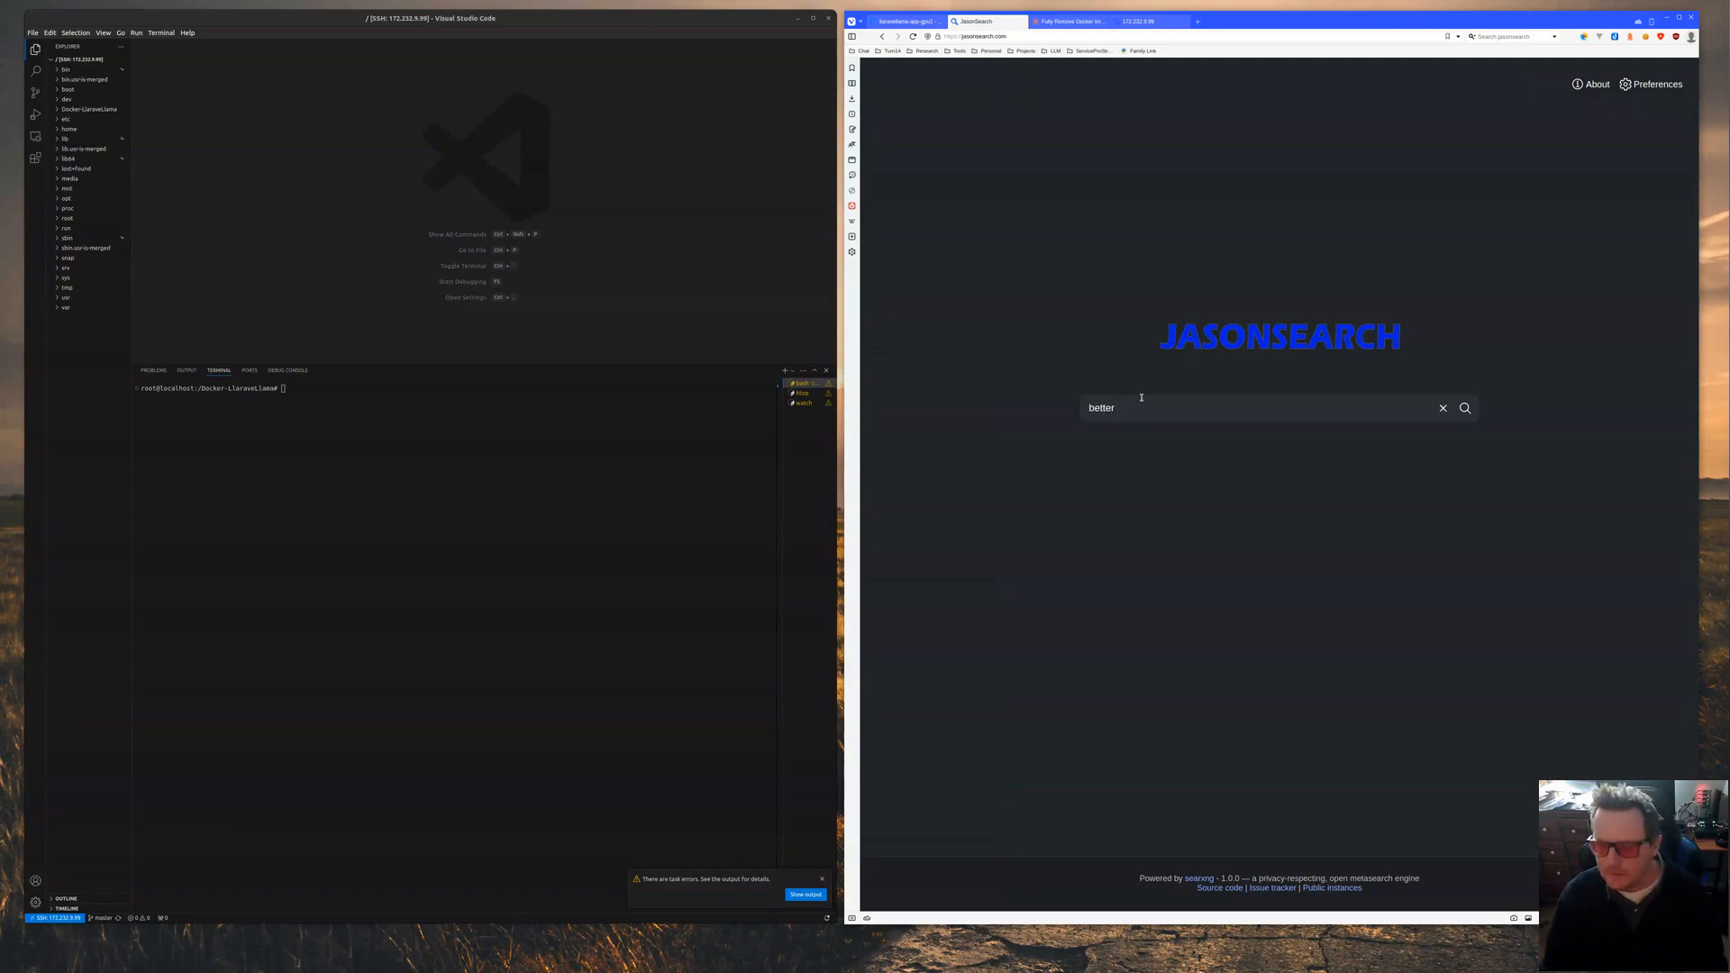
{"action": "type", "text": " call"}
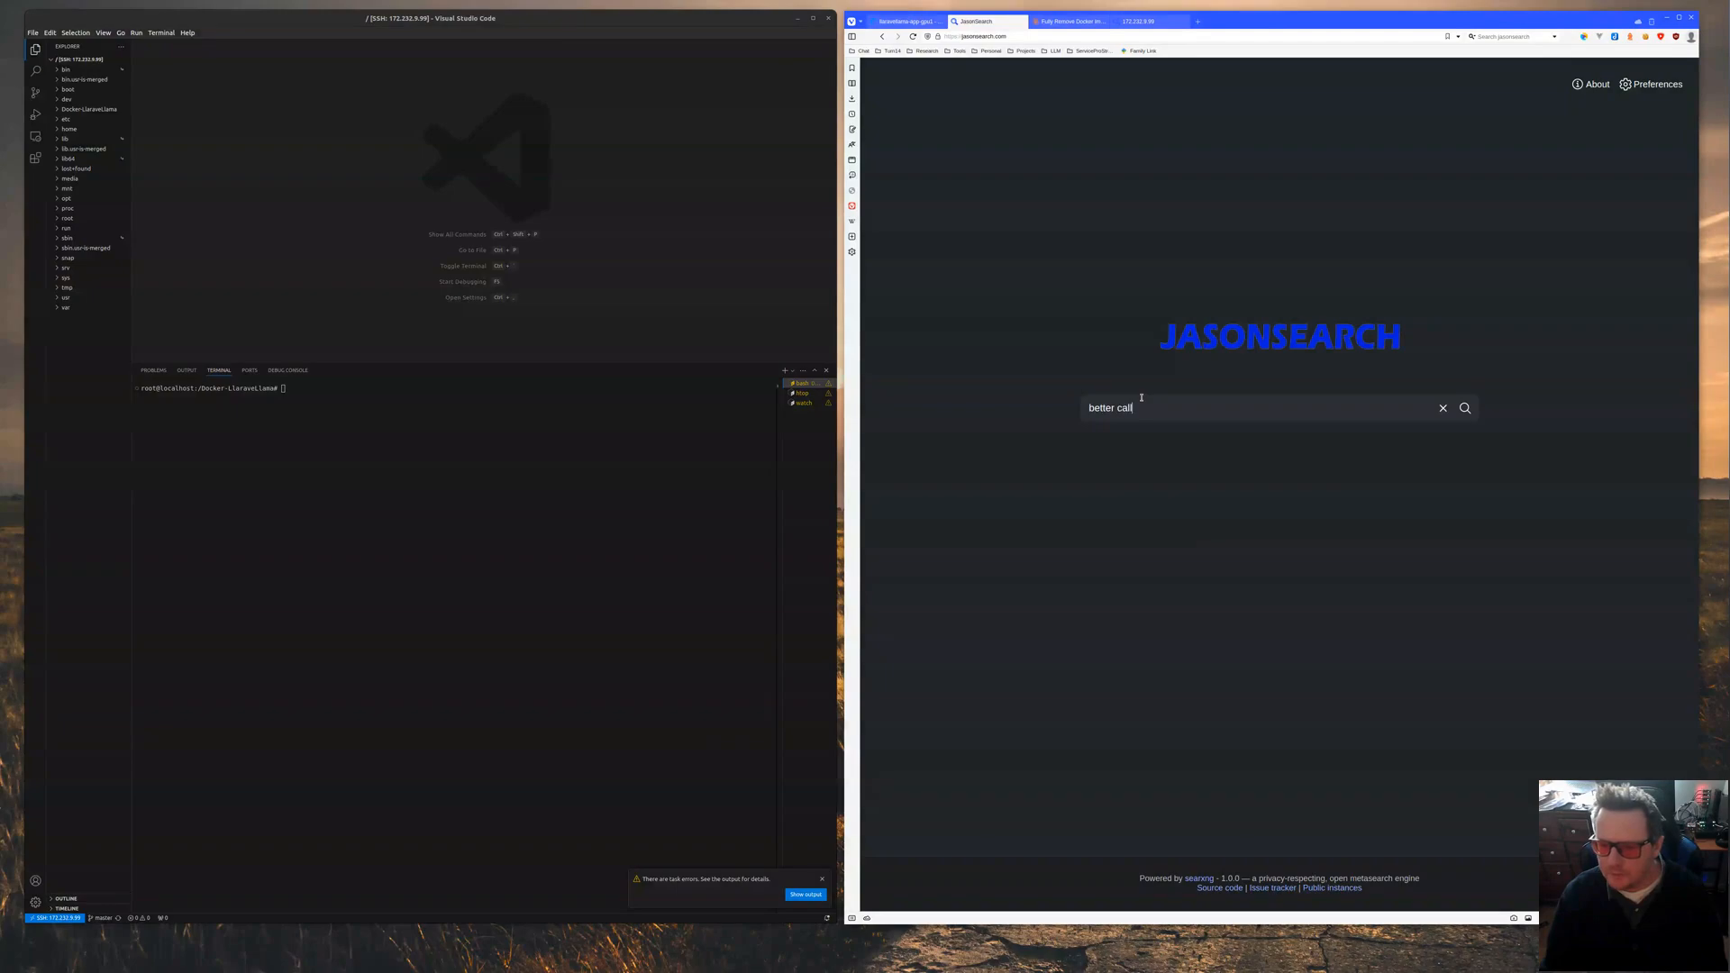
{"action": "type", "text": " jason"}
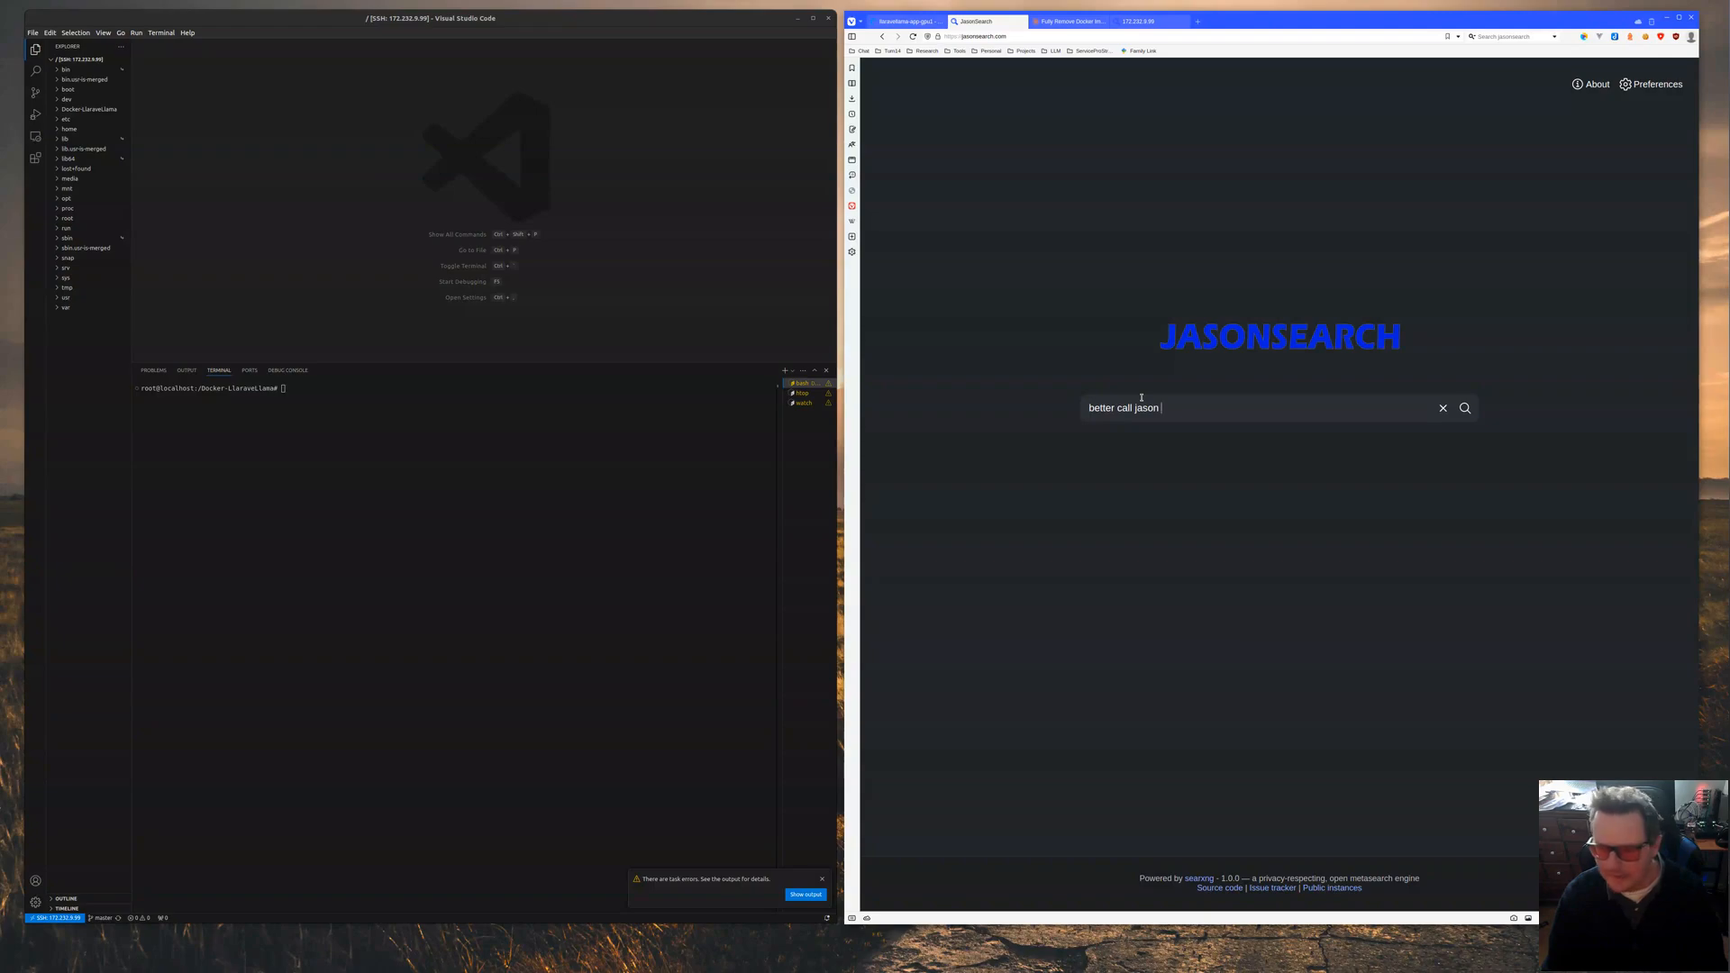
{"action": "type", "text": " llaravellama docker"}
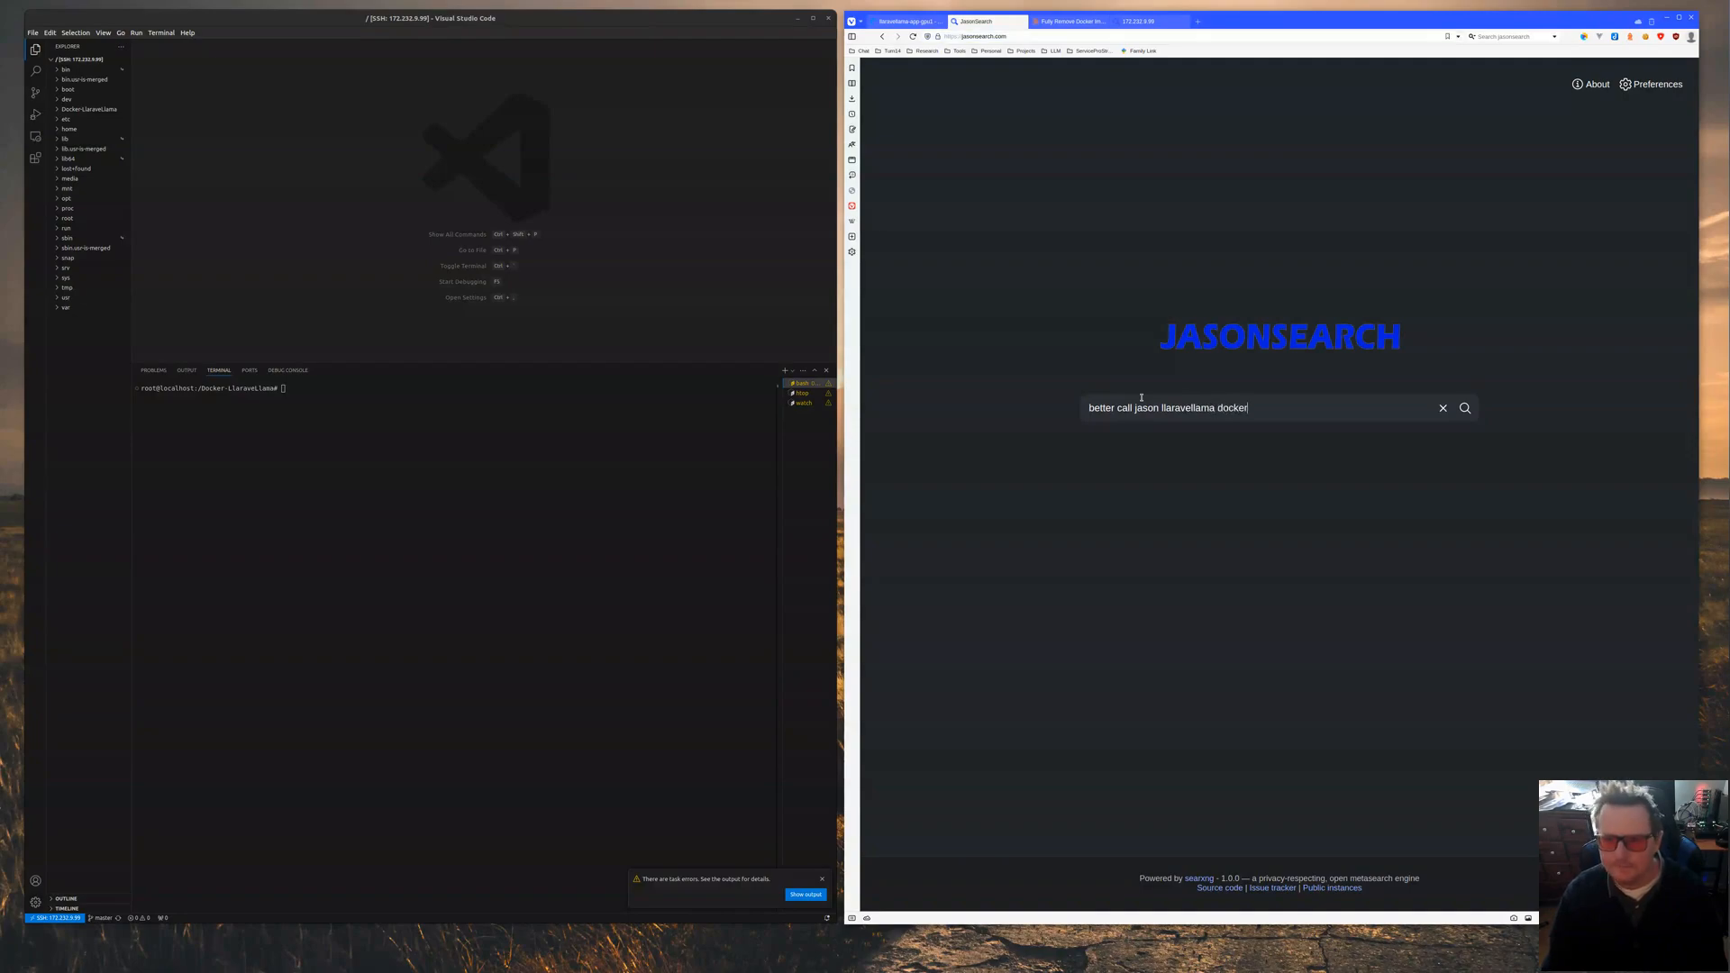
{"action": "key", "text": "Return"}
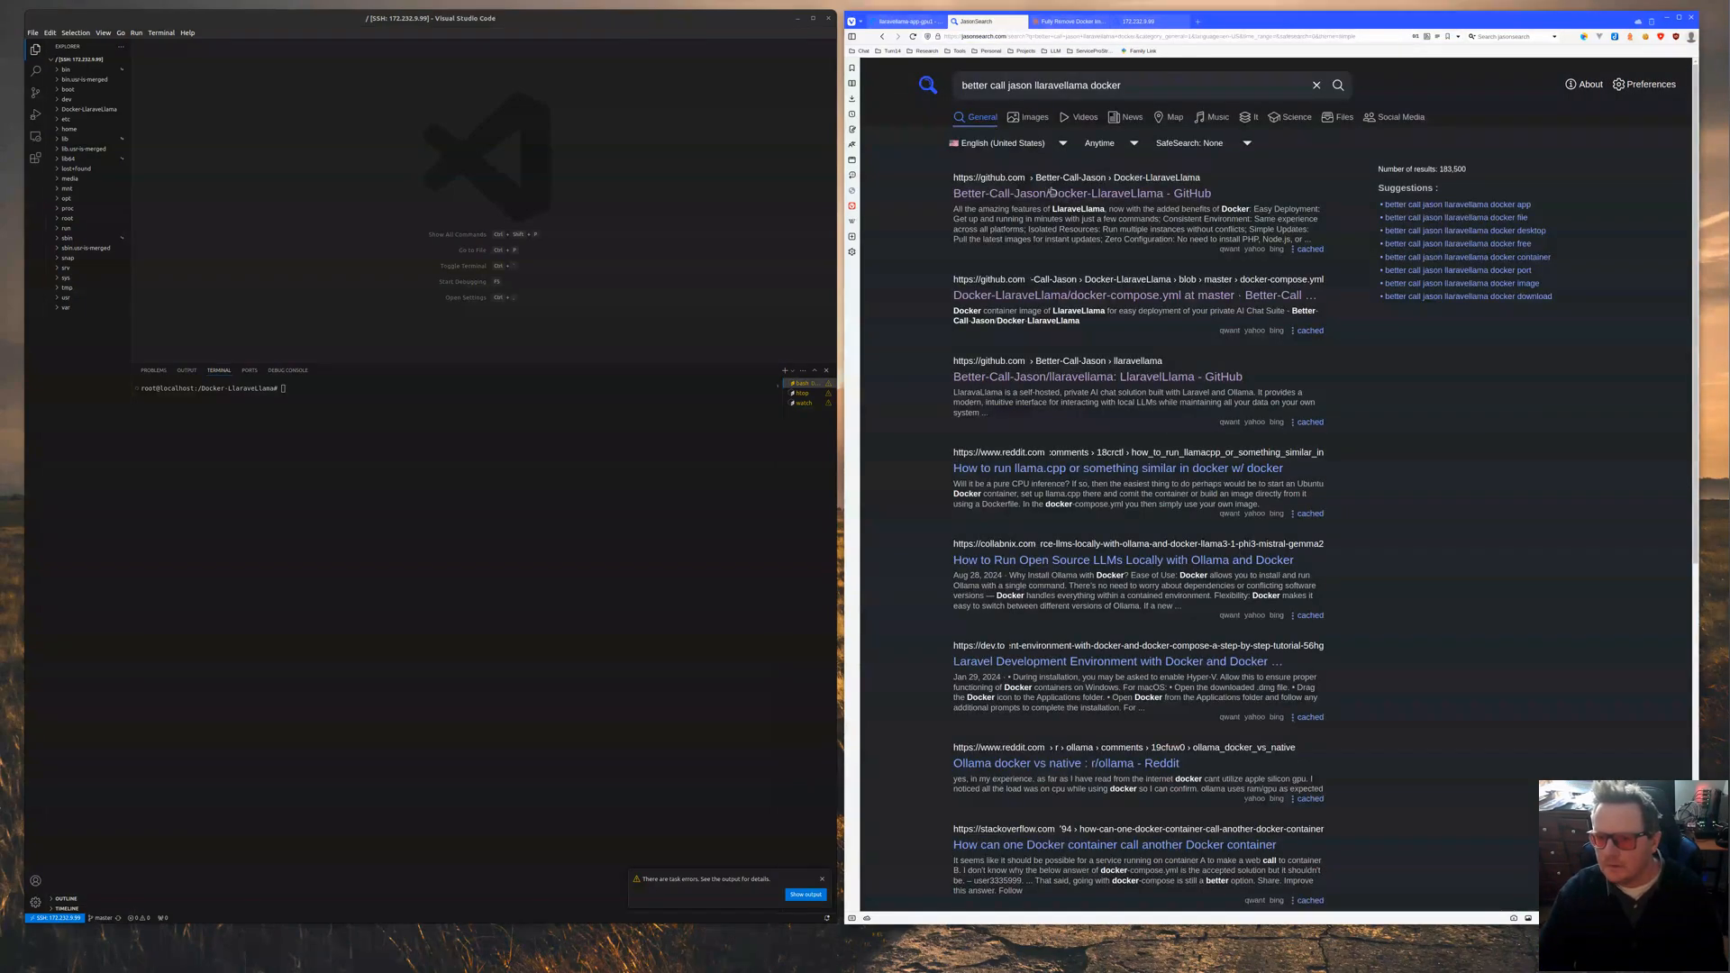
{"action": "left_click", "coordinate": [1052, 191]}
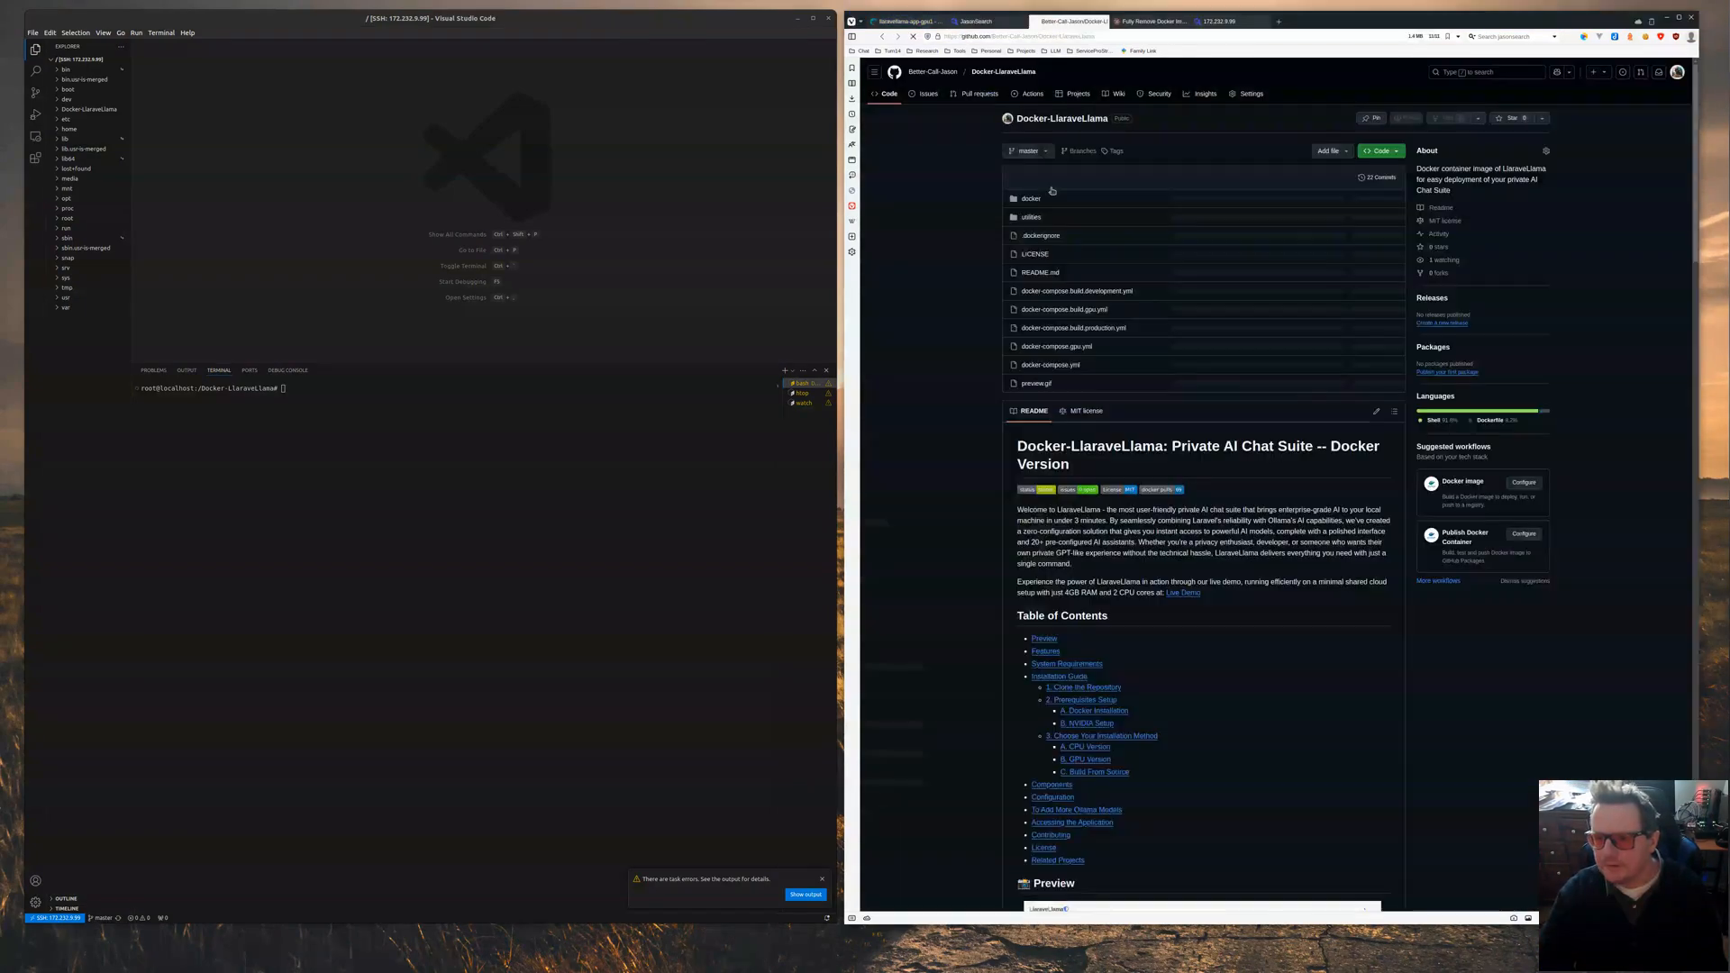
Copy the GPU version command from the README's installation guide and run "docker compose -f docker-compose.gpu.yml up -d" in the VS Code terminal
{"action": "scroll", "coordinate": [862, 597], "scroll_direction": "down", "scroll_amount": 1}
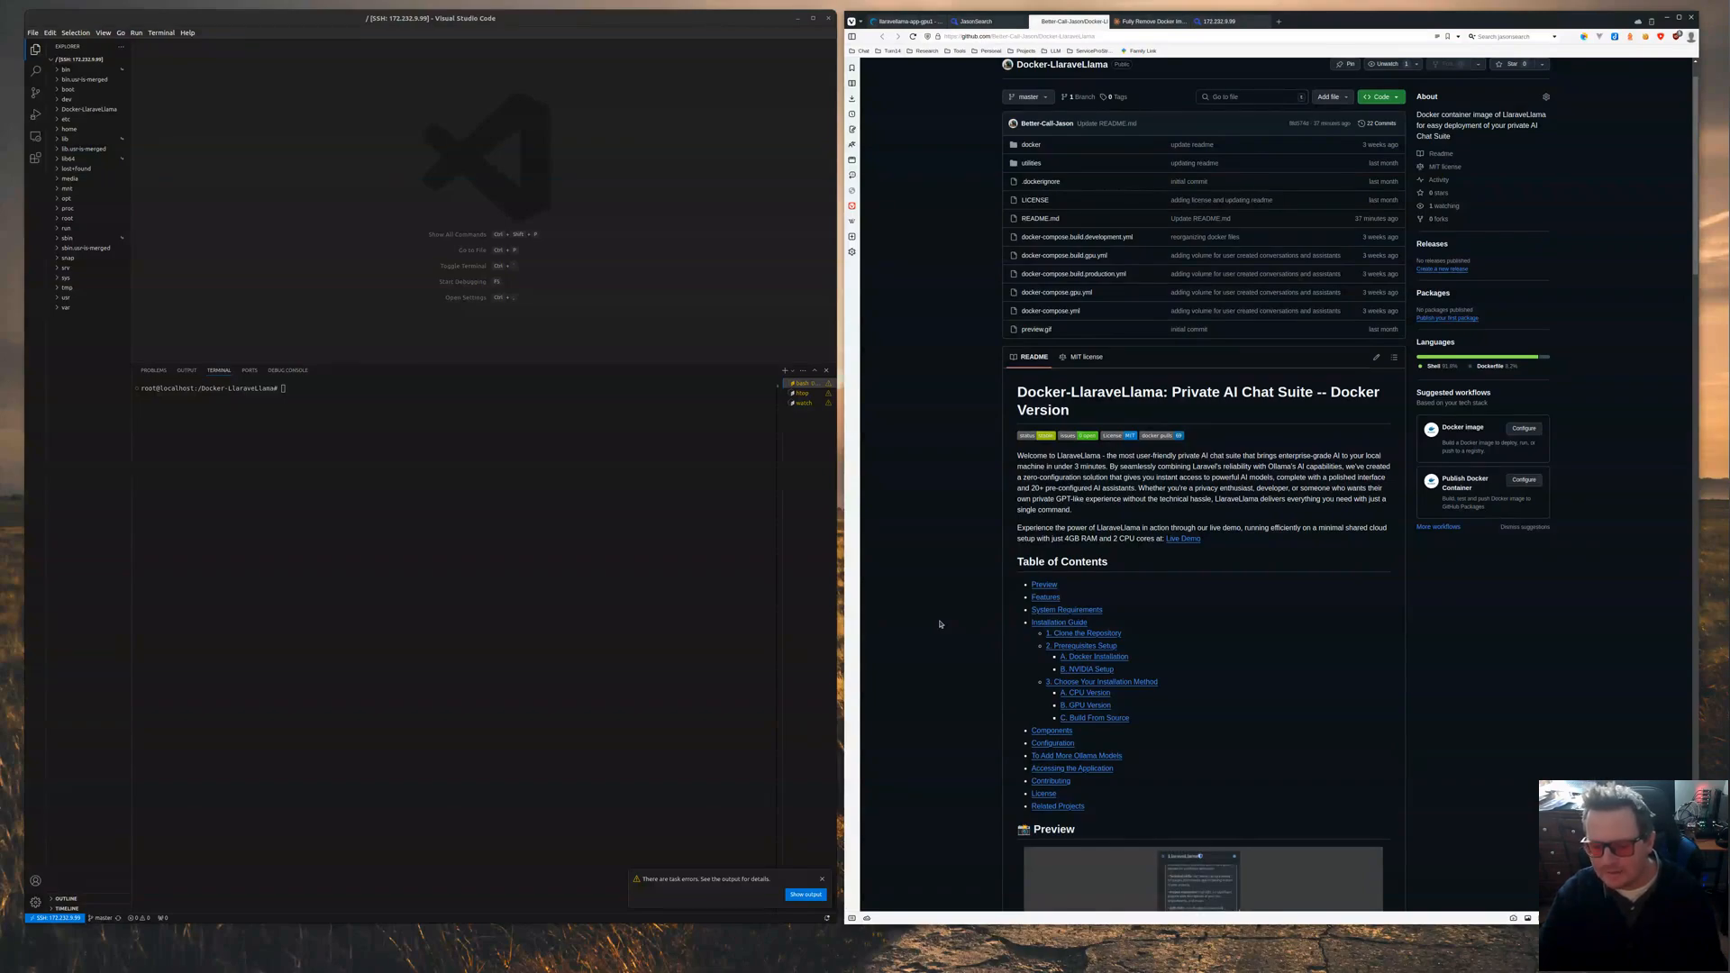
{"action": "left_click", "coordinate": [1079, 626]}
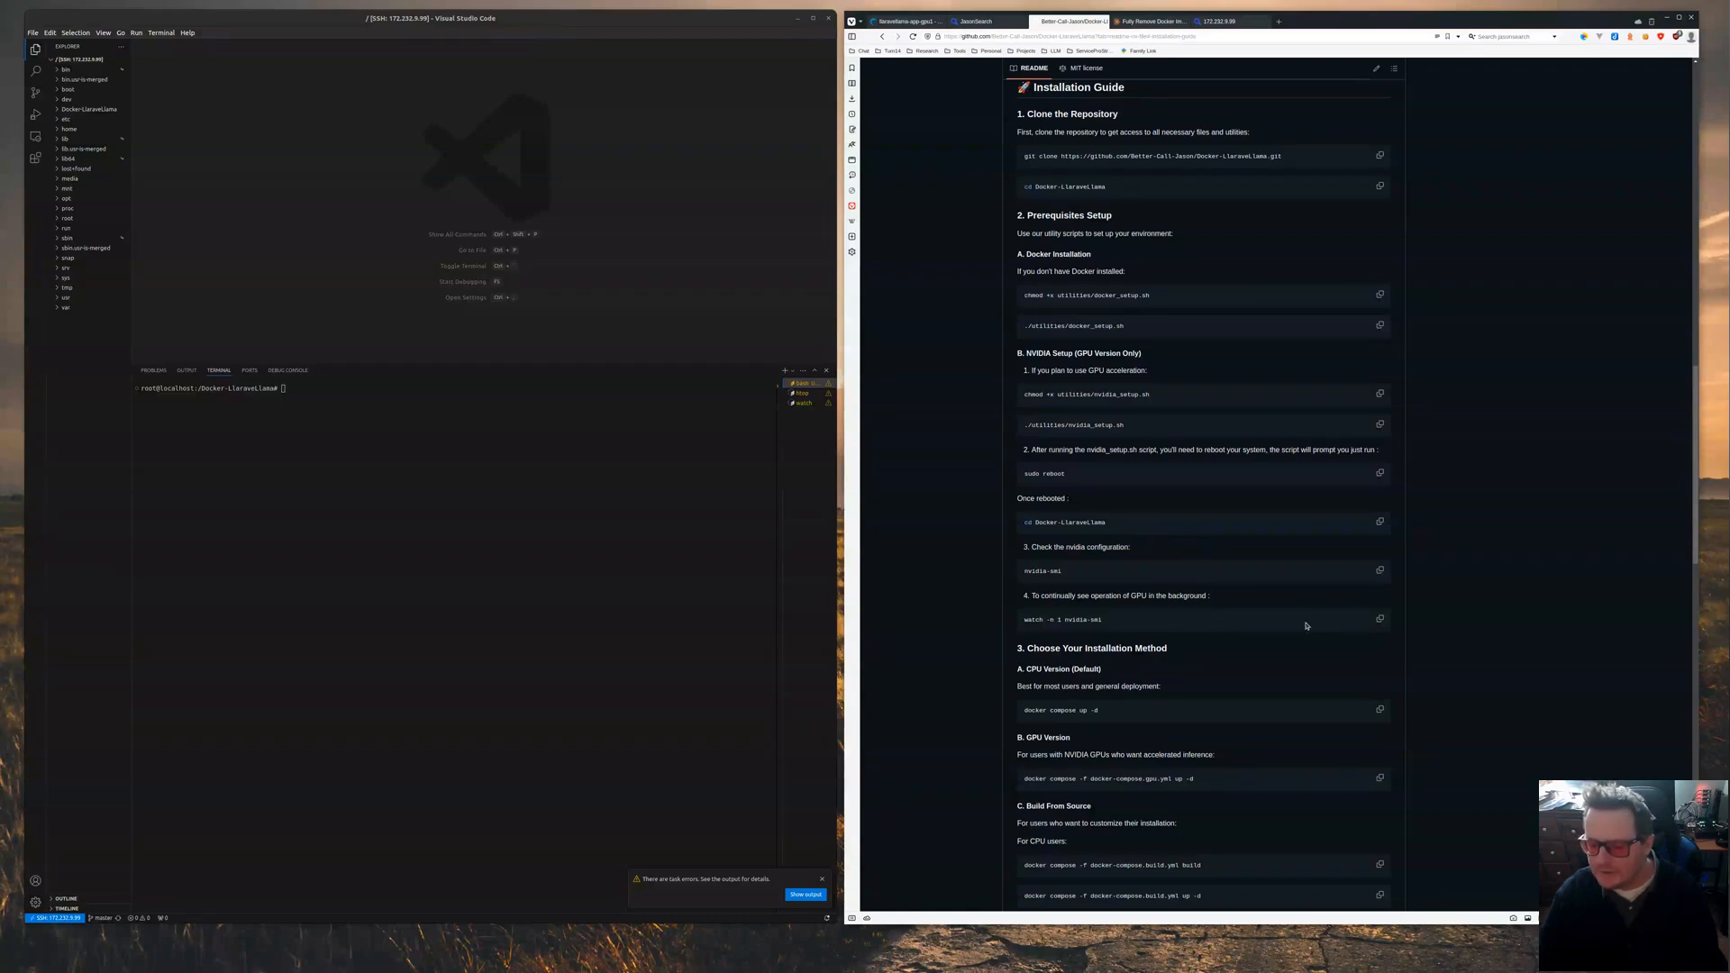
{"action": "left_click_drag", "start_coordinate": [1103, 620], "coordinate": [1014, 622]}
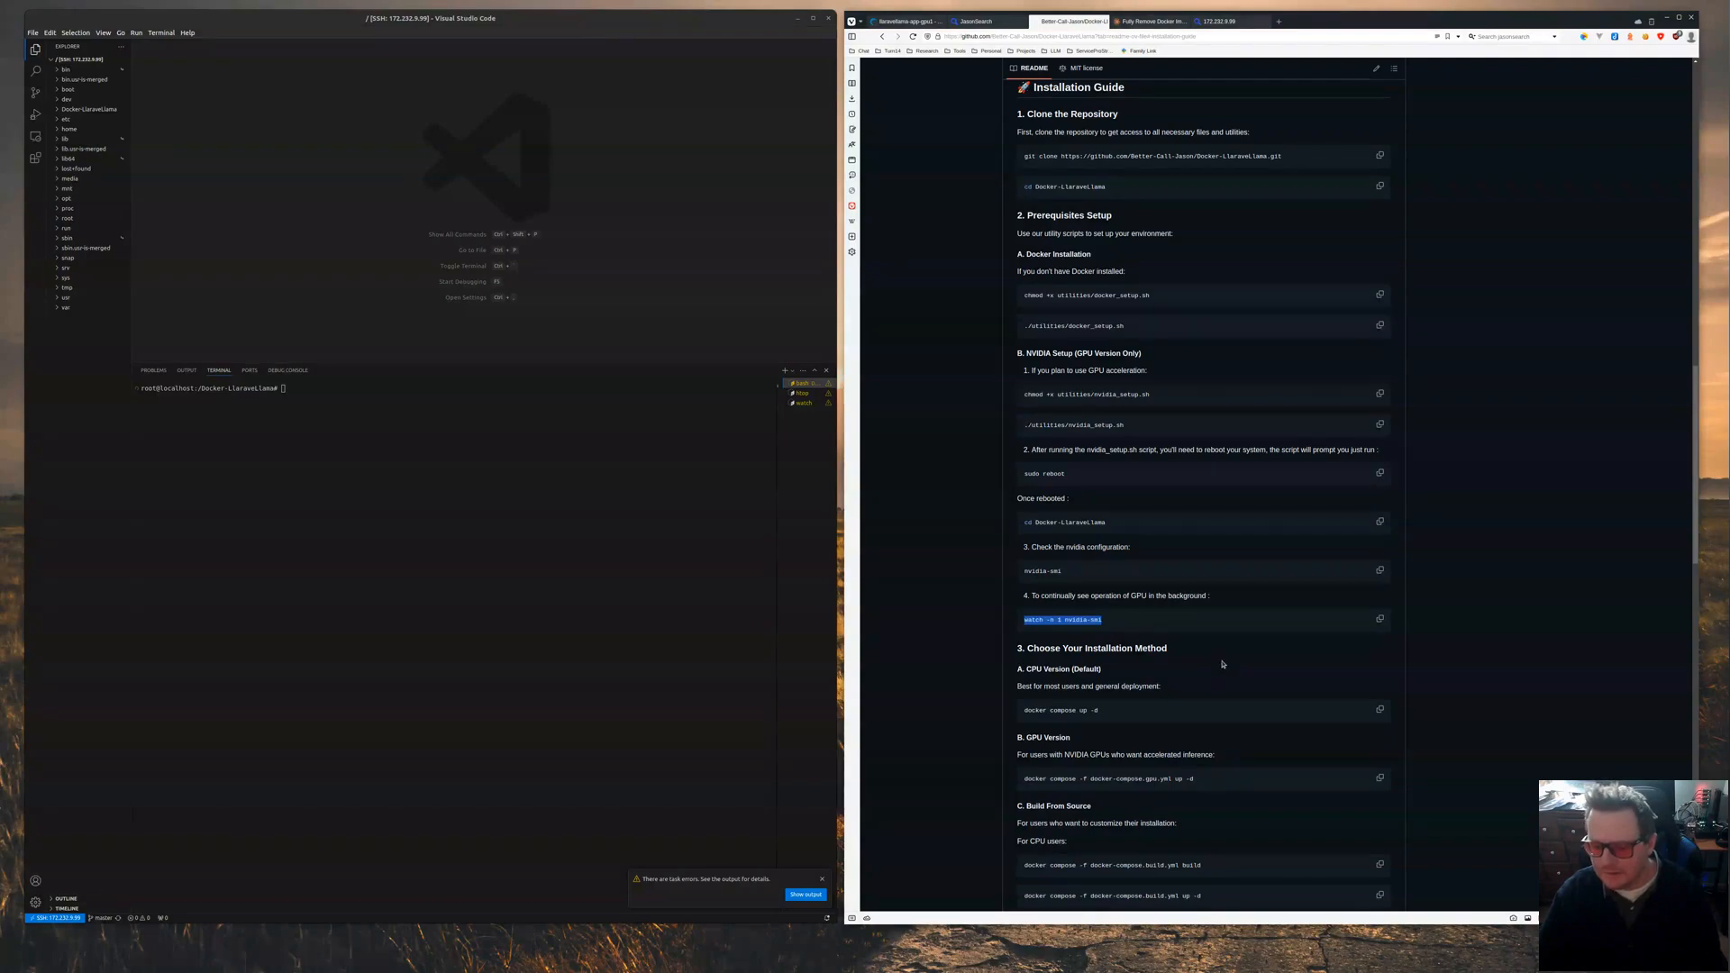
{"action": "scroll", "coordinate": [1223, 669], "scroll_direction": "down", "scroll_amount": 2}
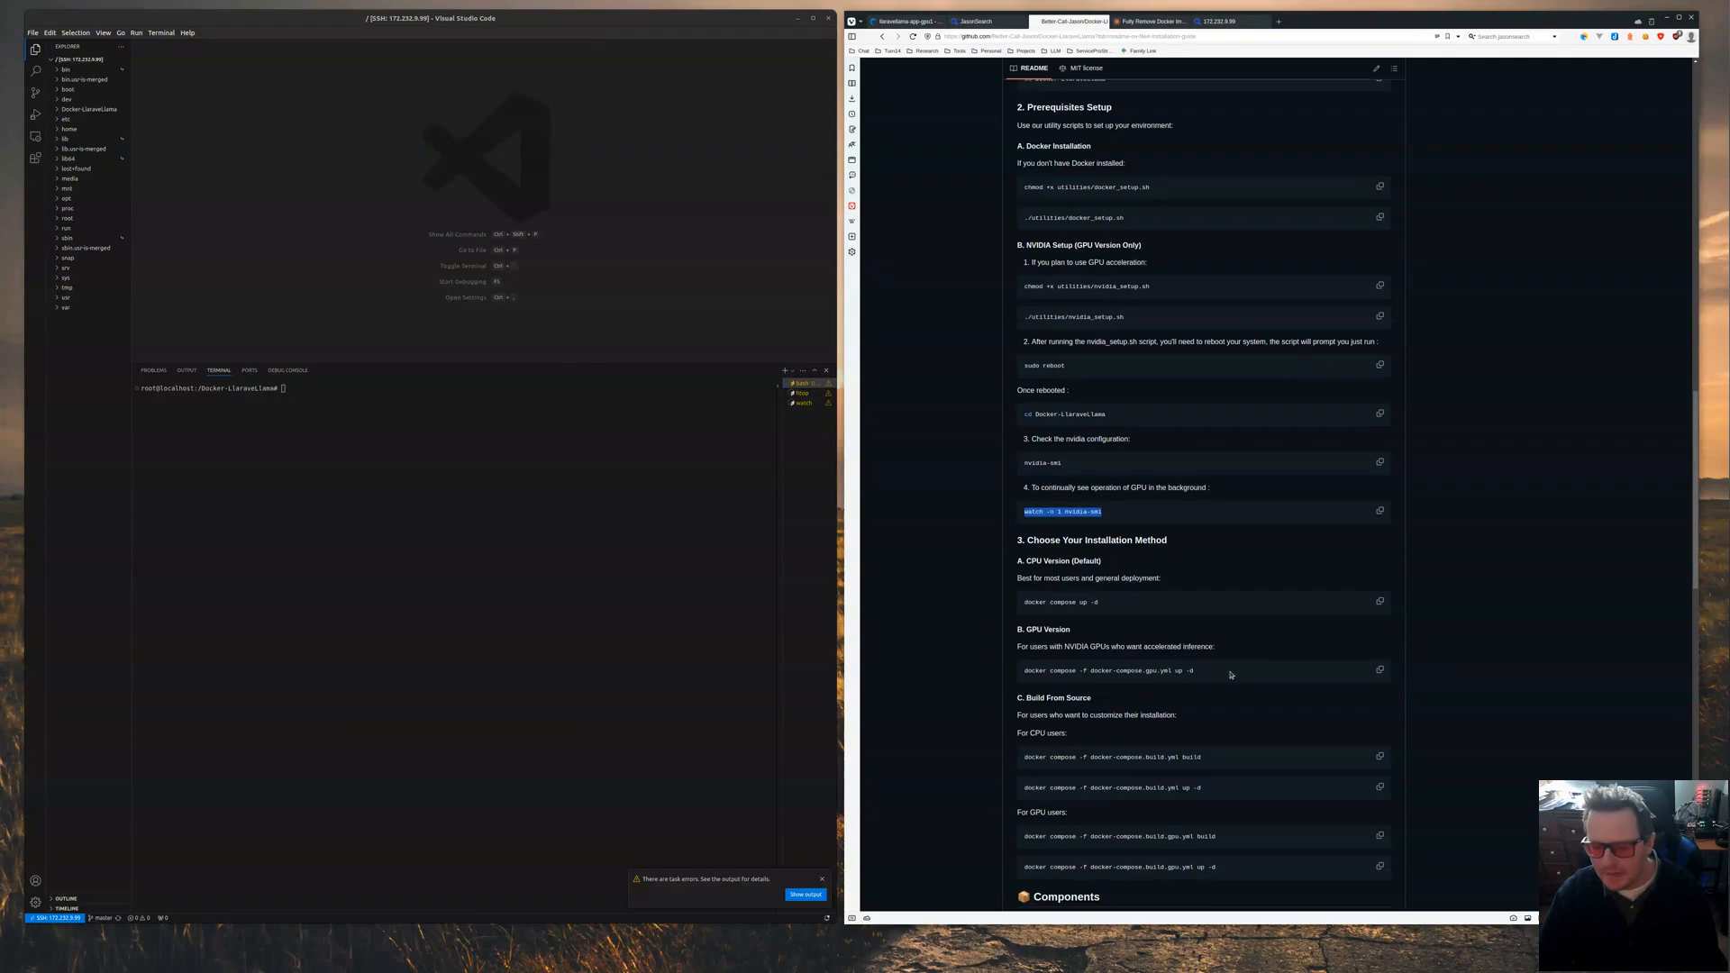
{"action": "left_click", "coordinate": [1381, 670]}
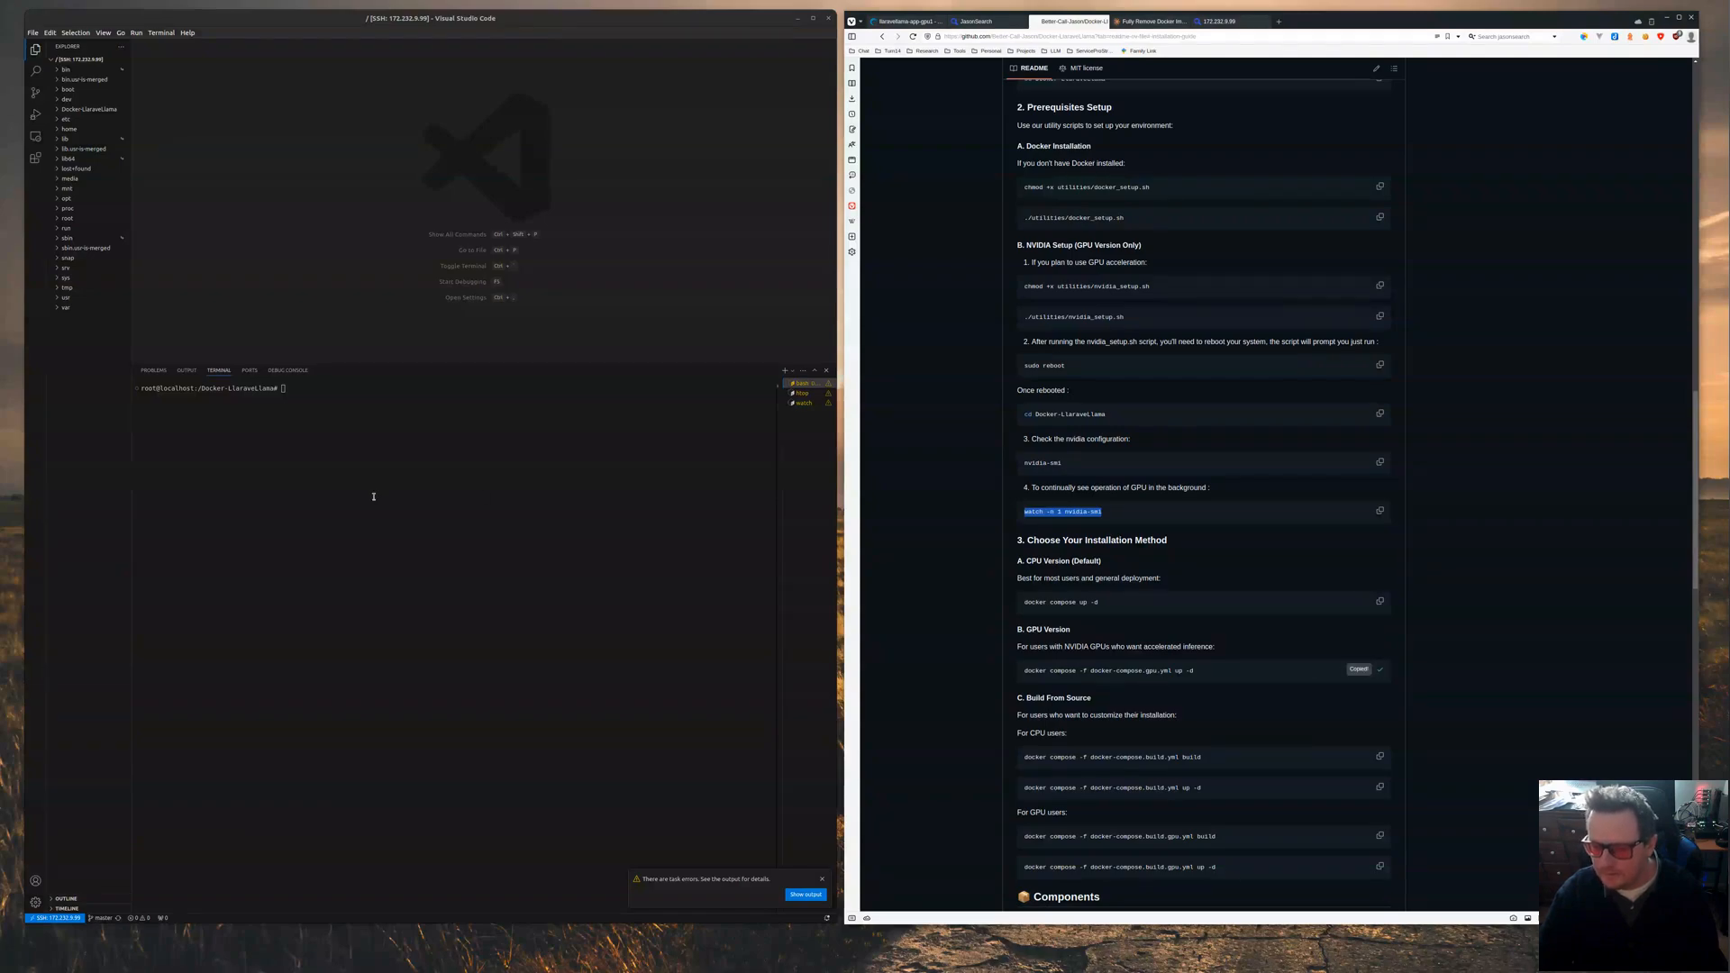
{"action": "left_click", "coordinate": [306, 388]}
{"action": "key", "text": "ctrl+shift+v"}
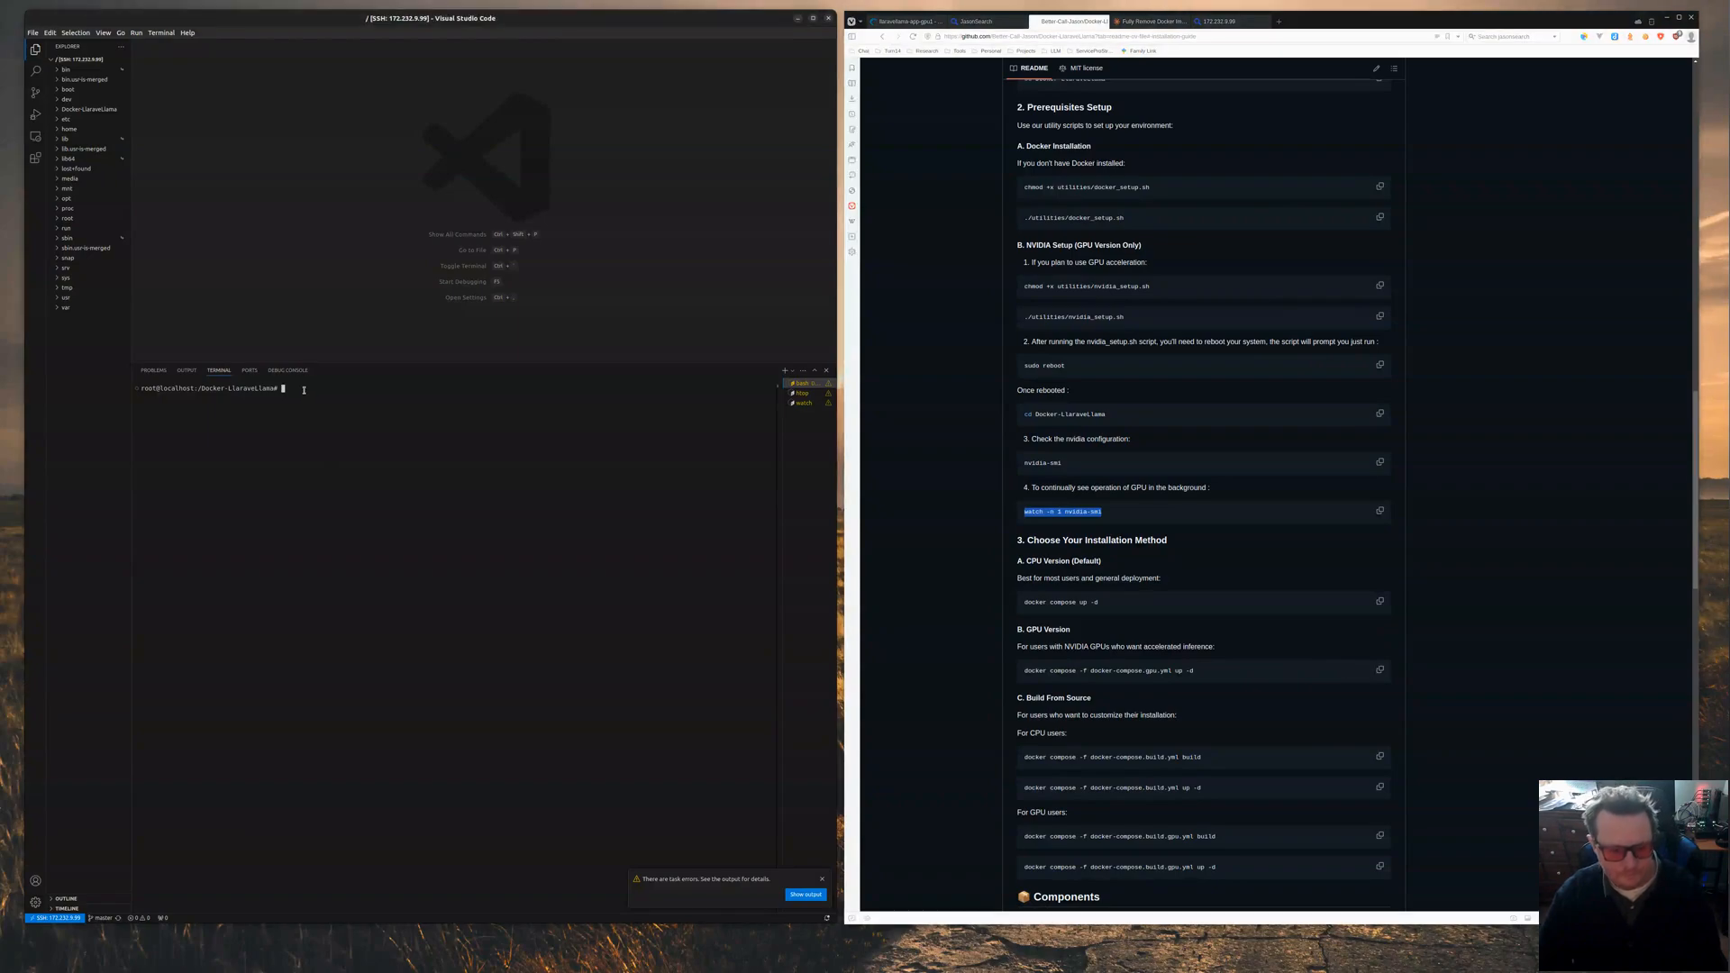
{"action": "key", "text": "Return"}
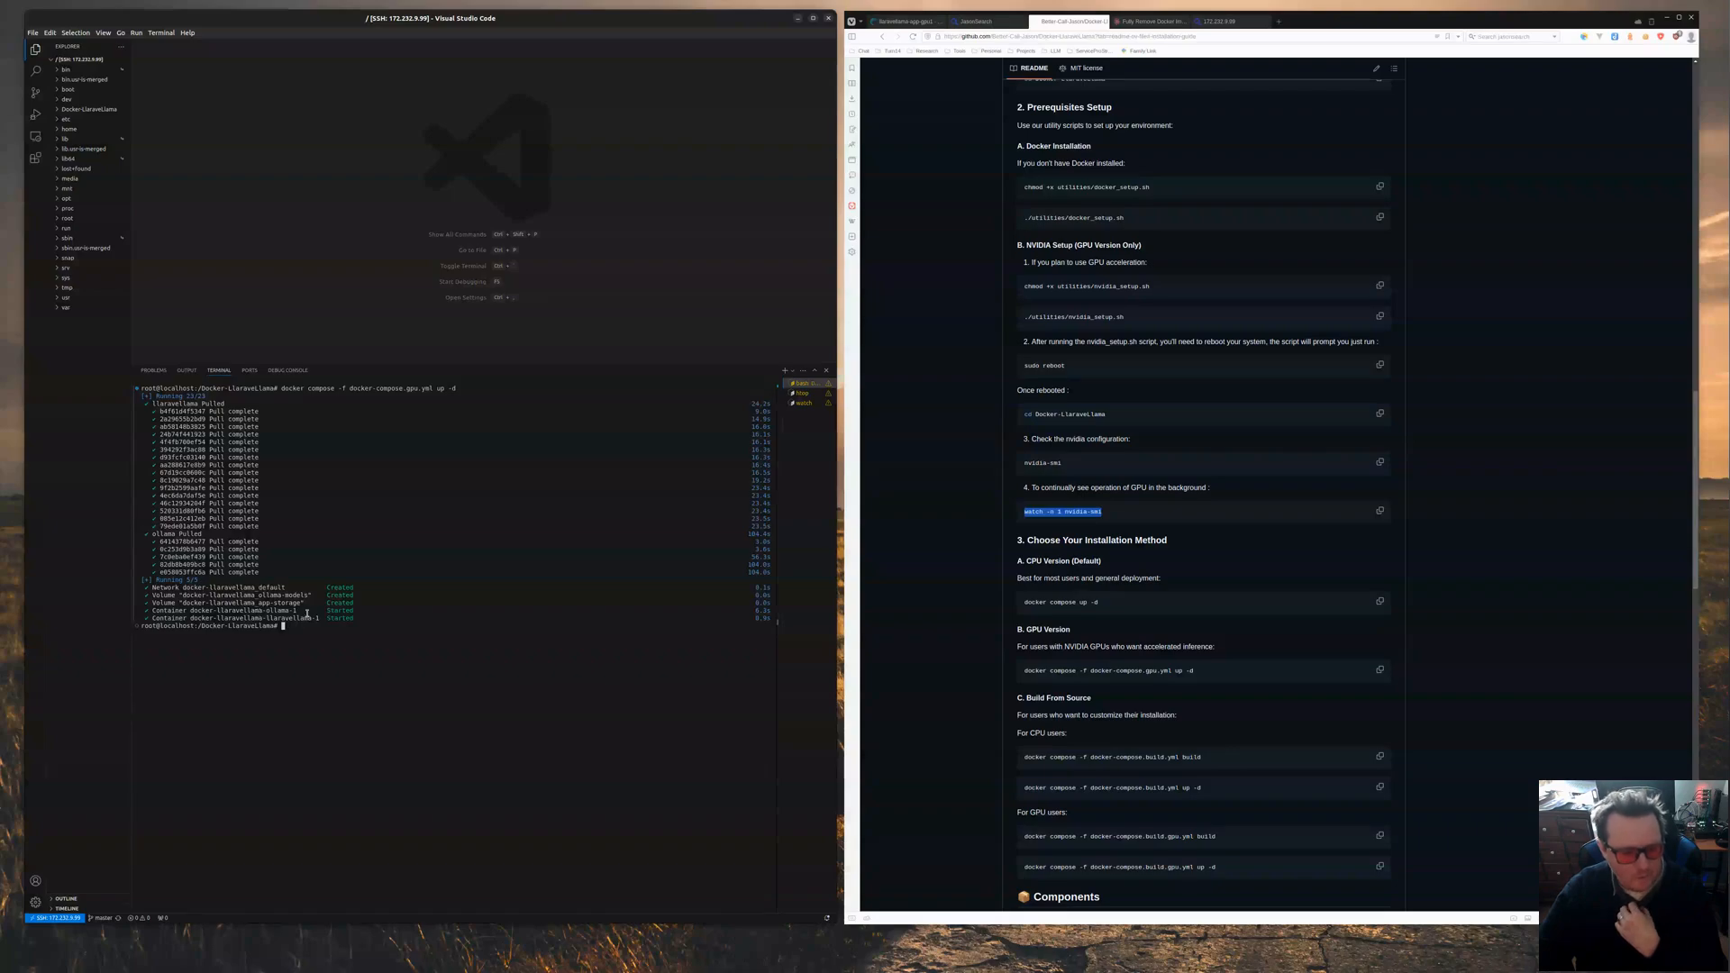
{"action": "left_click_drag", "start_coordinate": [297, 610], "coordinate": [145, 612]}
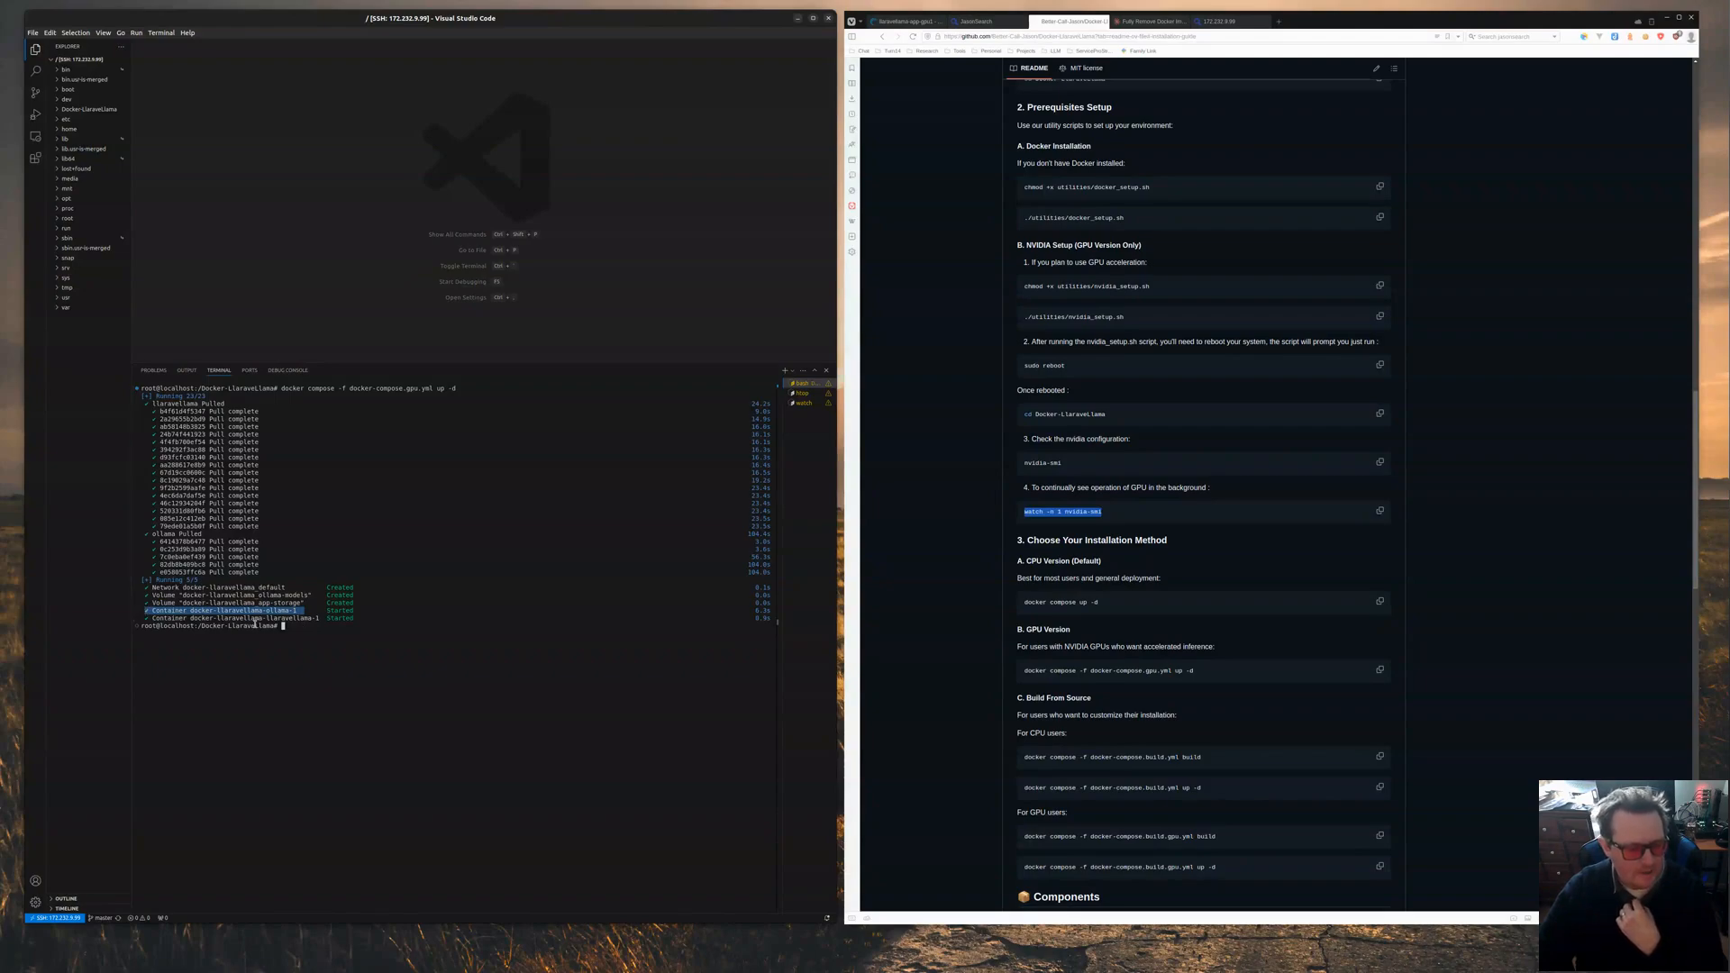
{"action": "left_click_drag", "start_coordinate": [321, 619], "coordinate": [216, 617]}
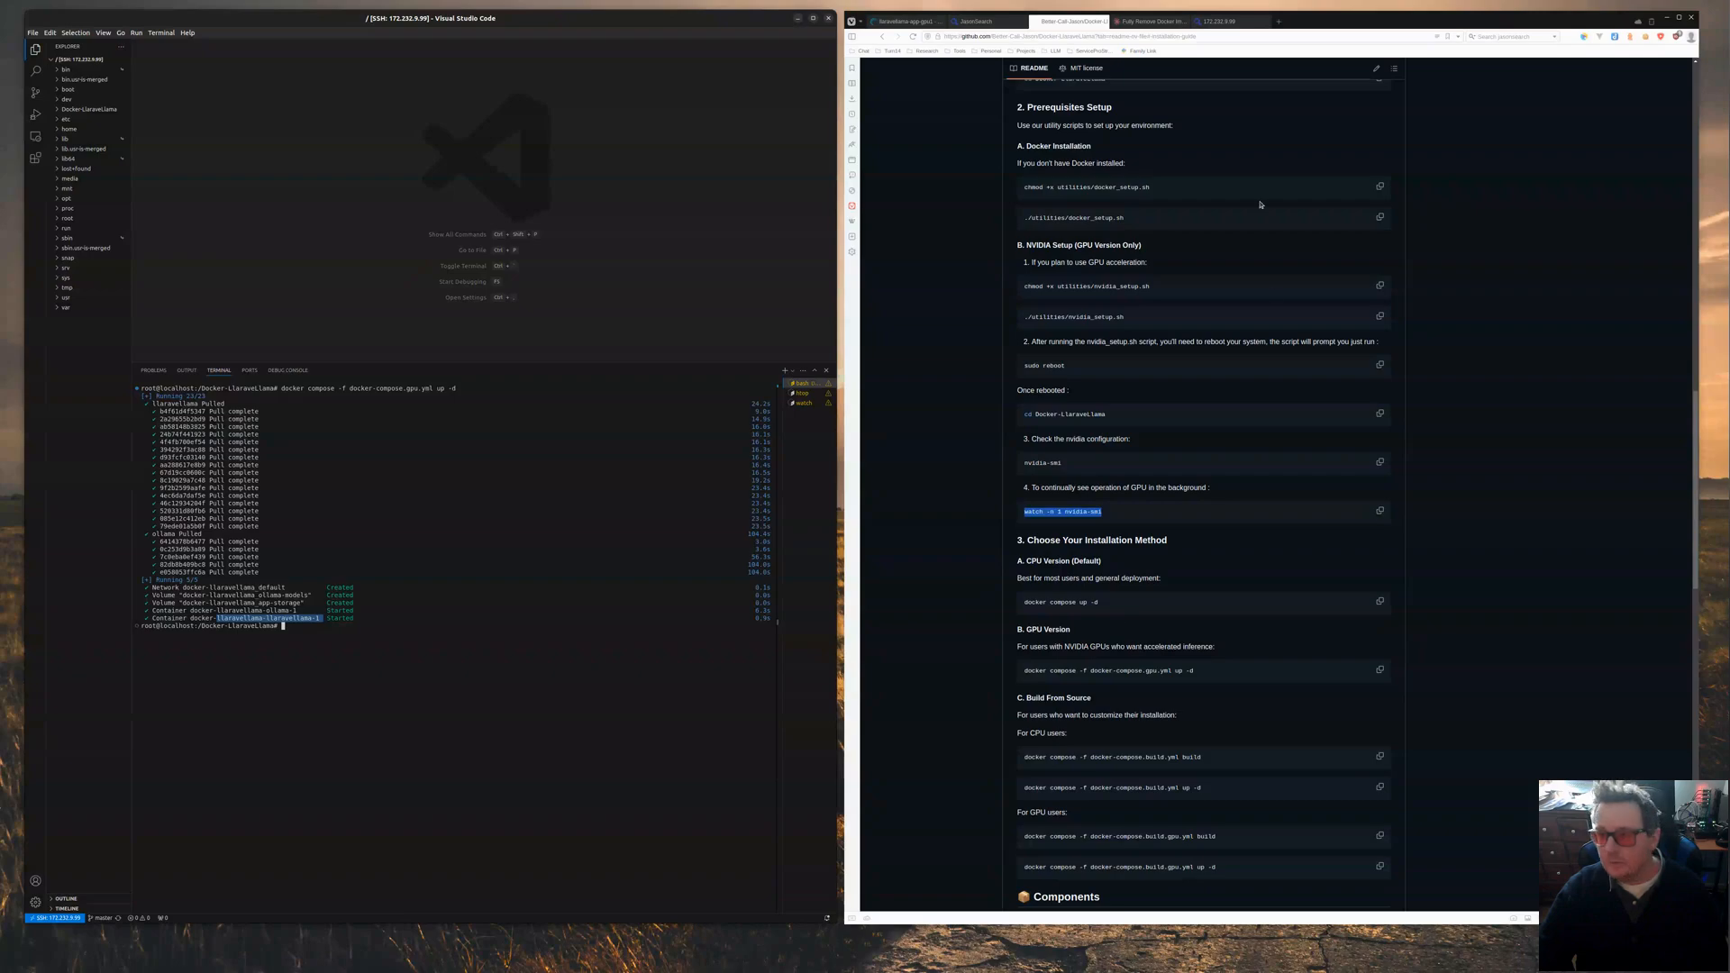
Reload the LlaraveLlama site at 172.232.9.99 in the browser and switch it to dark mode
{"action": "left_click", "coordinate": [1221, 25]}
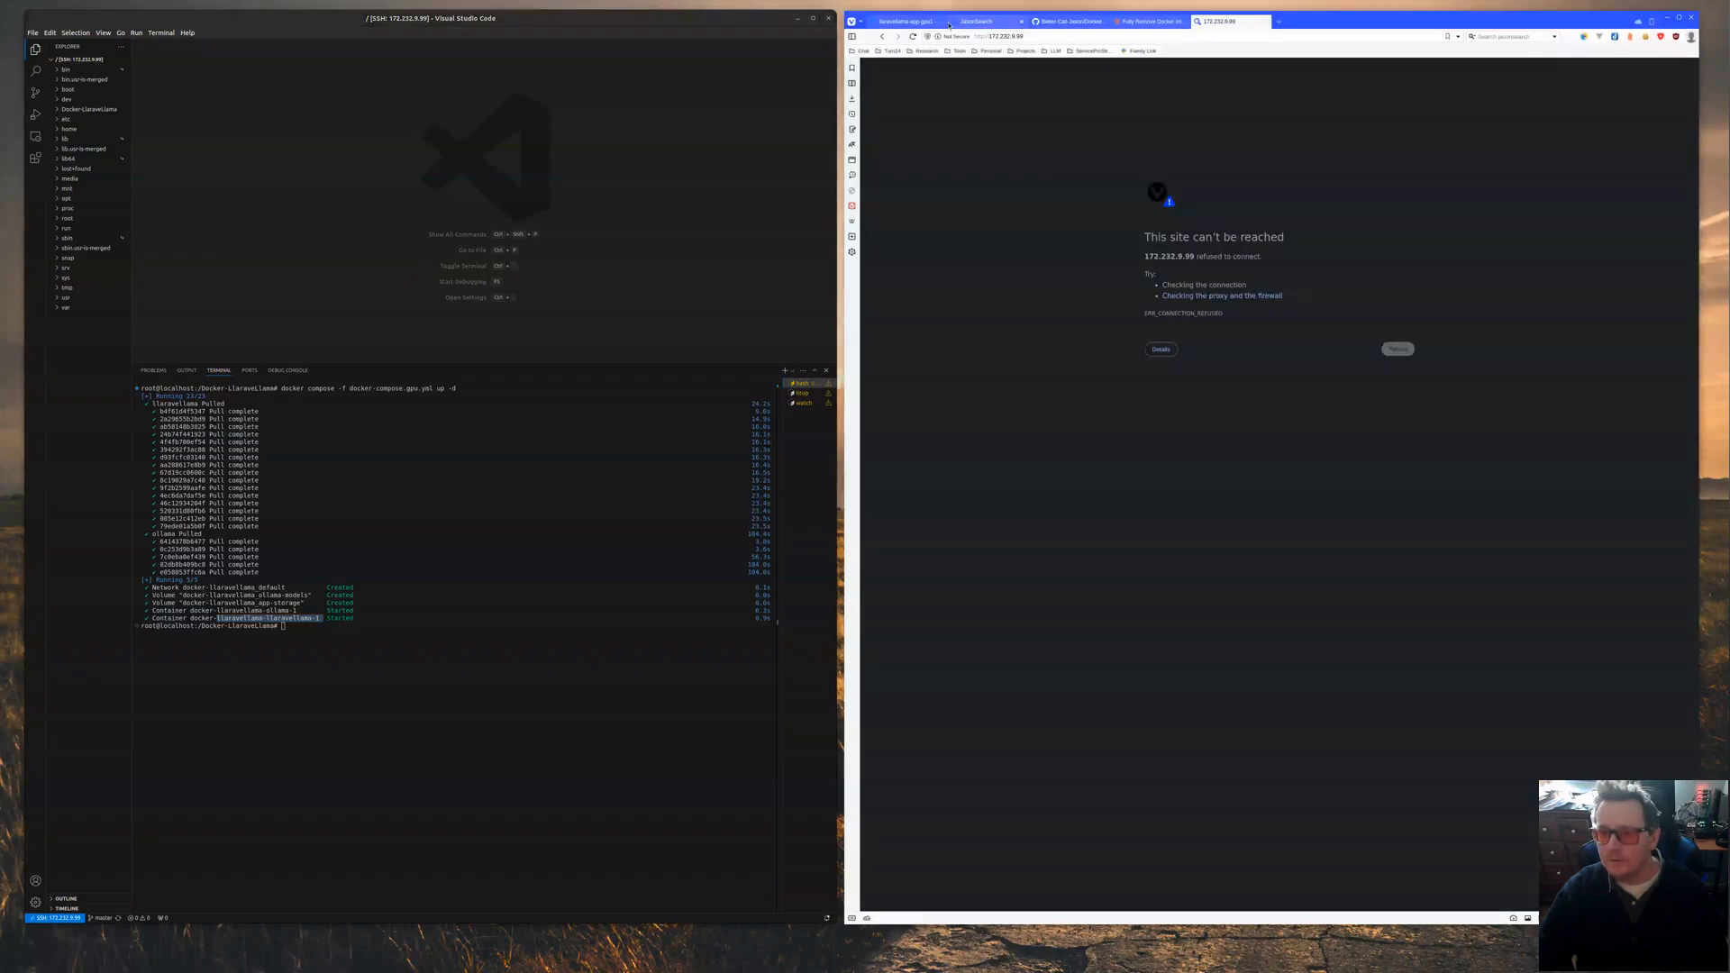
{"action": "left_click", "coordinate": [913, 36]}
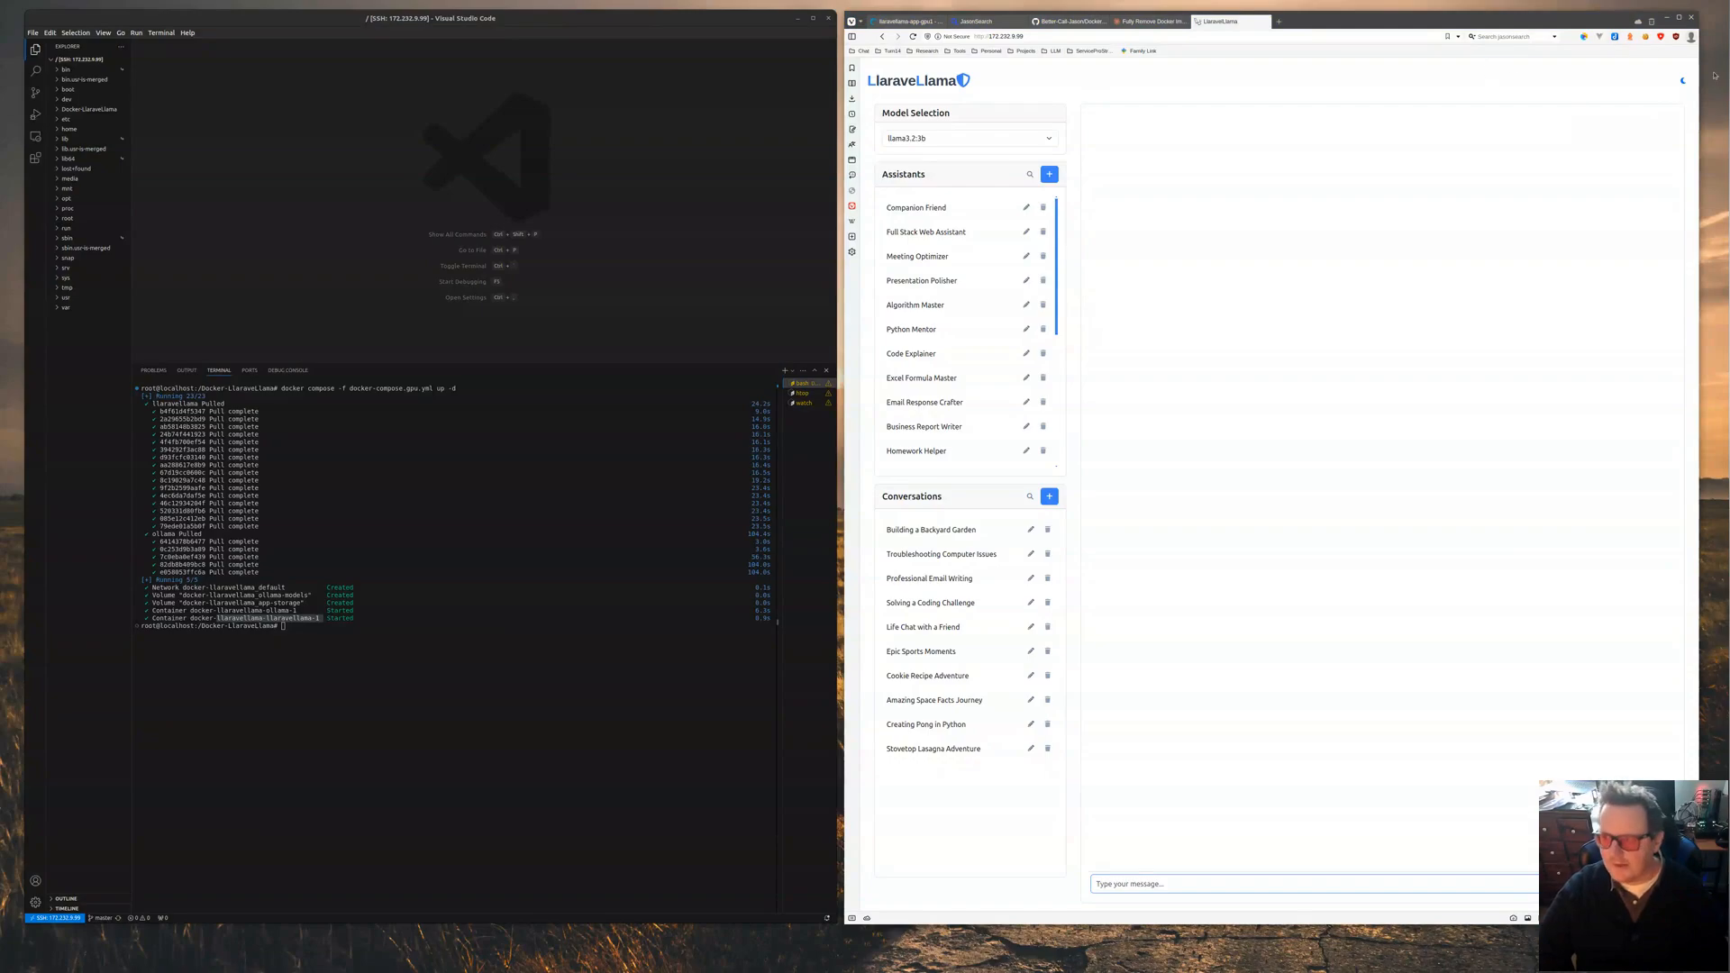
{"action": "left_click", "coordinate": [1684, 82]}
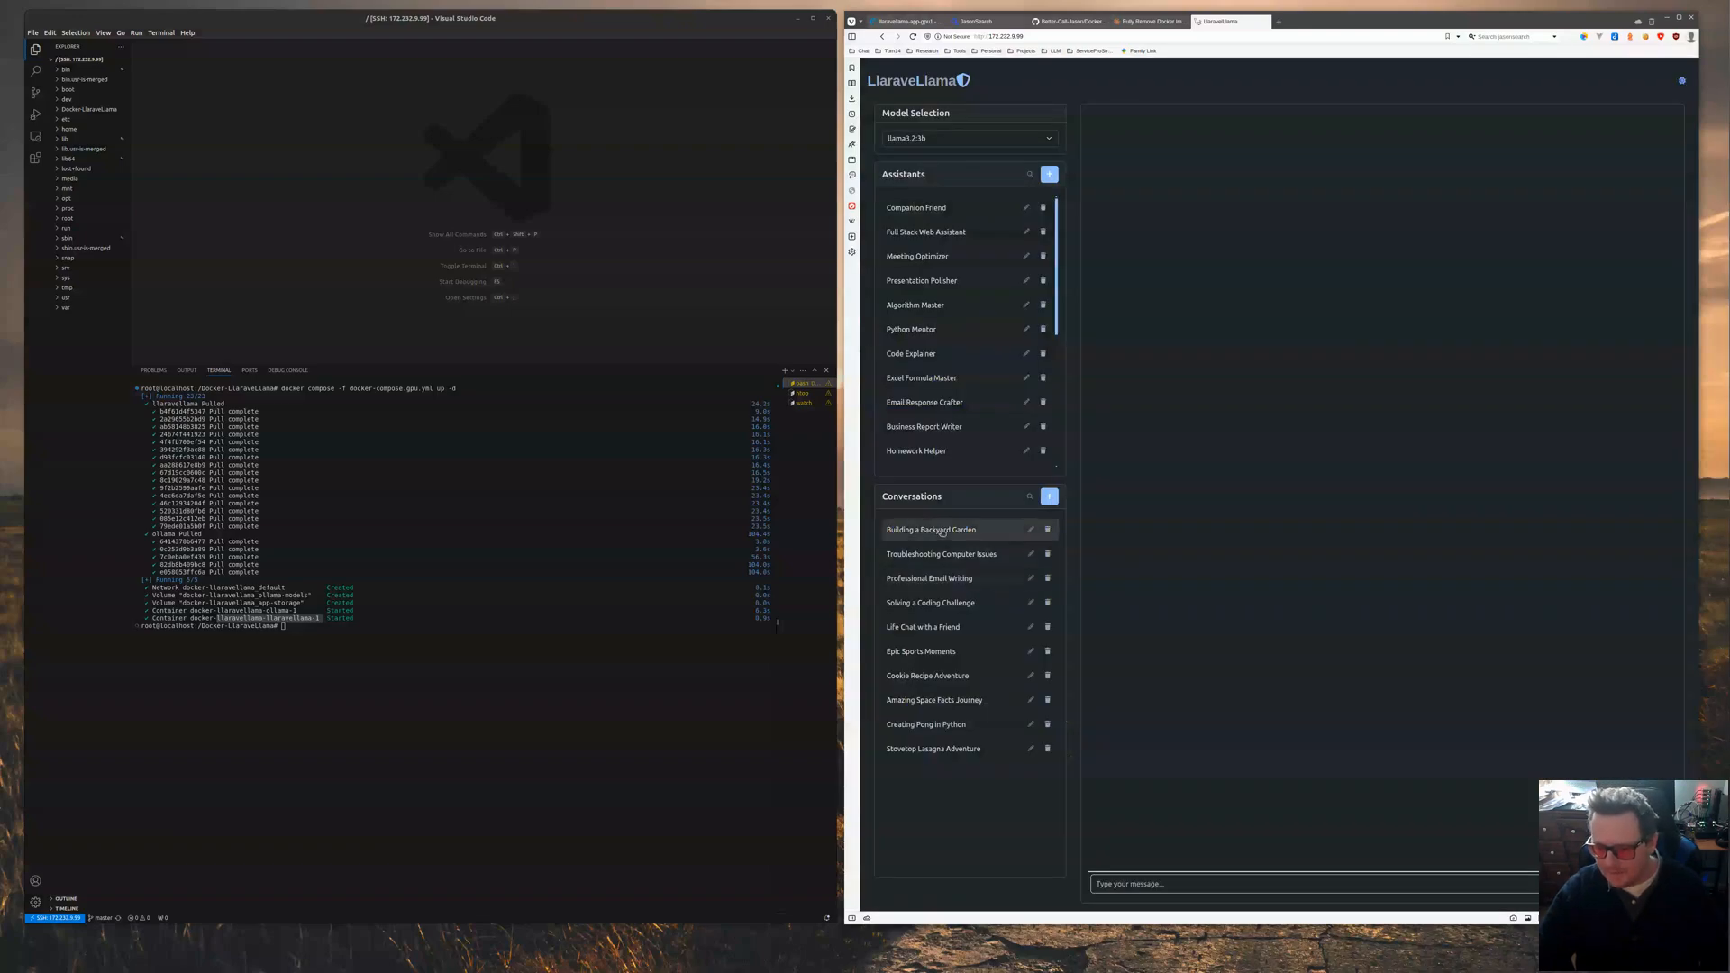
View the sample conversations Building a Backyard Garden, Solving a Coding Challenge and Cookie Recipe Adventure
{"action": "left_click", "coordinate": [987, 530]}
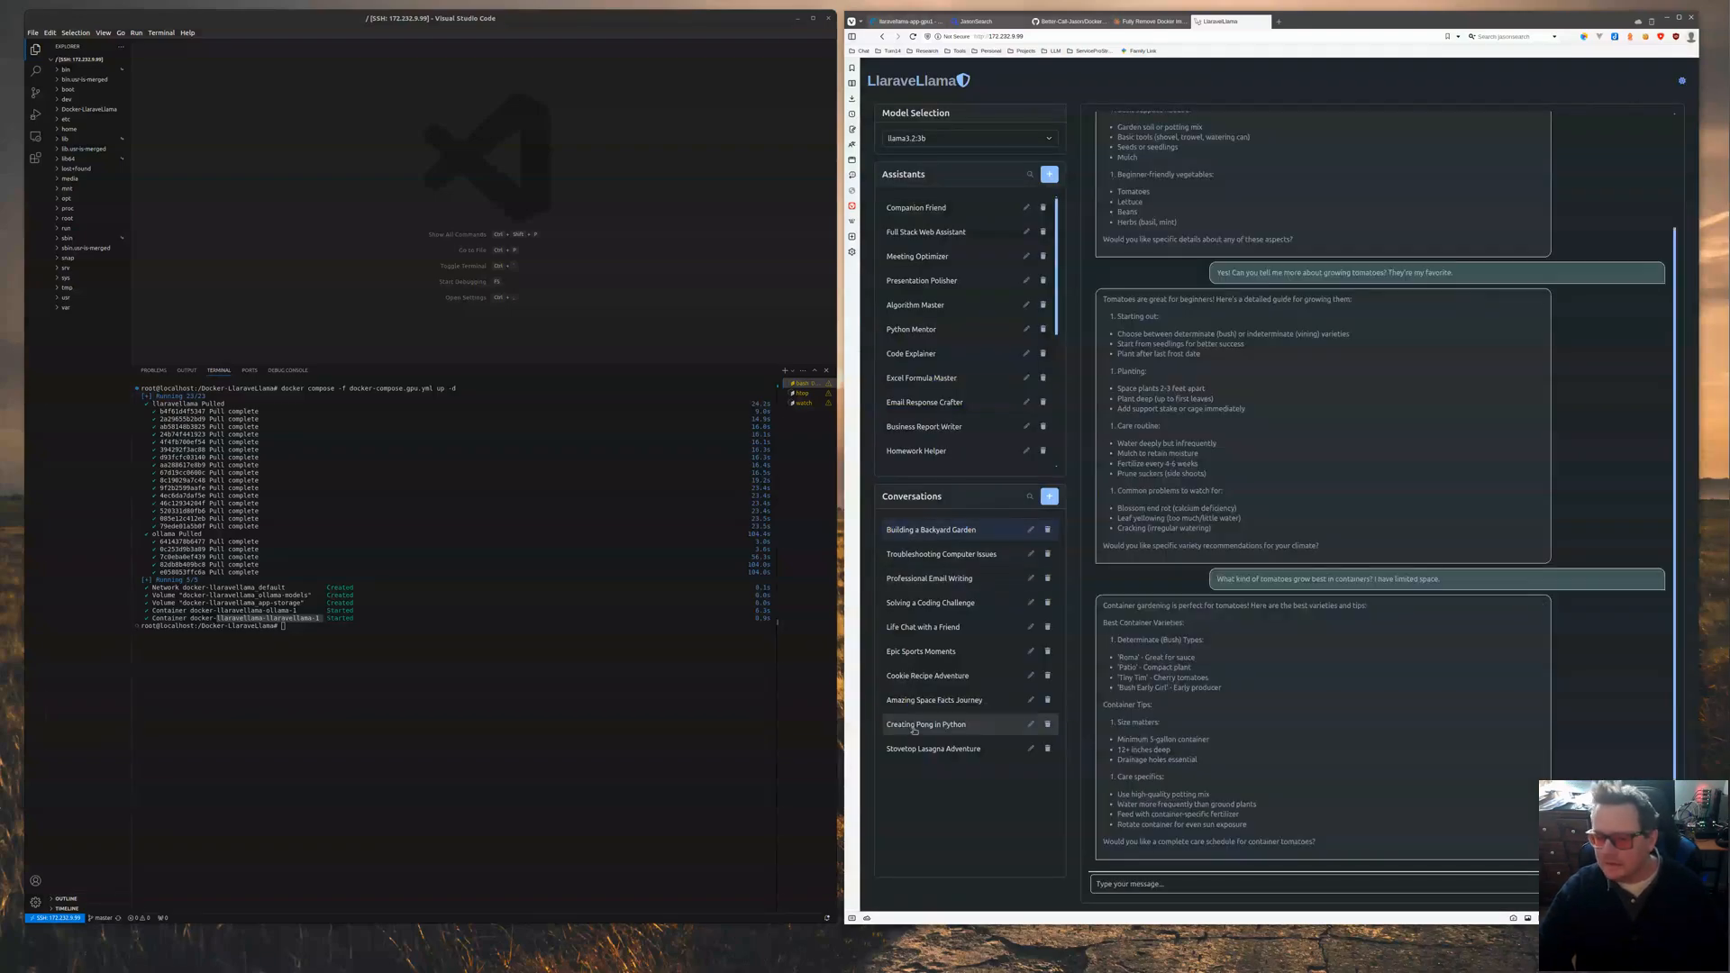
{"action": "left_click", "coordinate": [925, 605]}
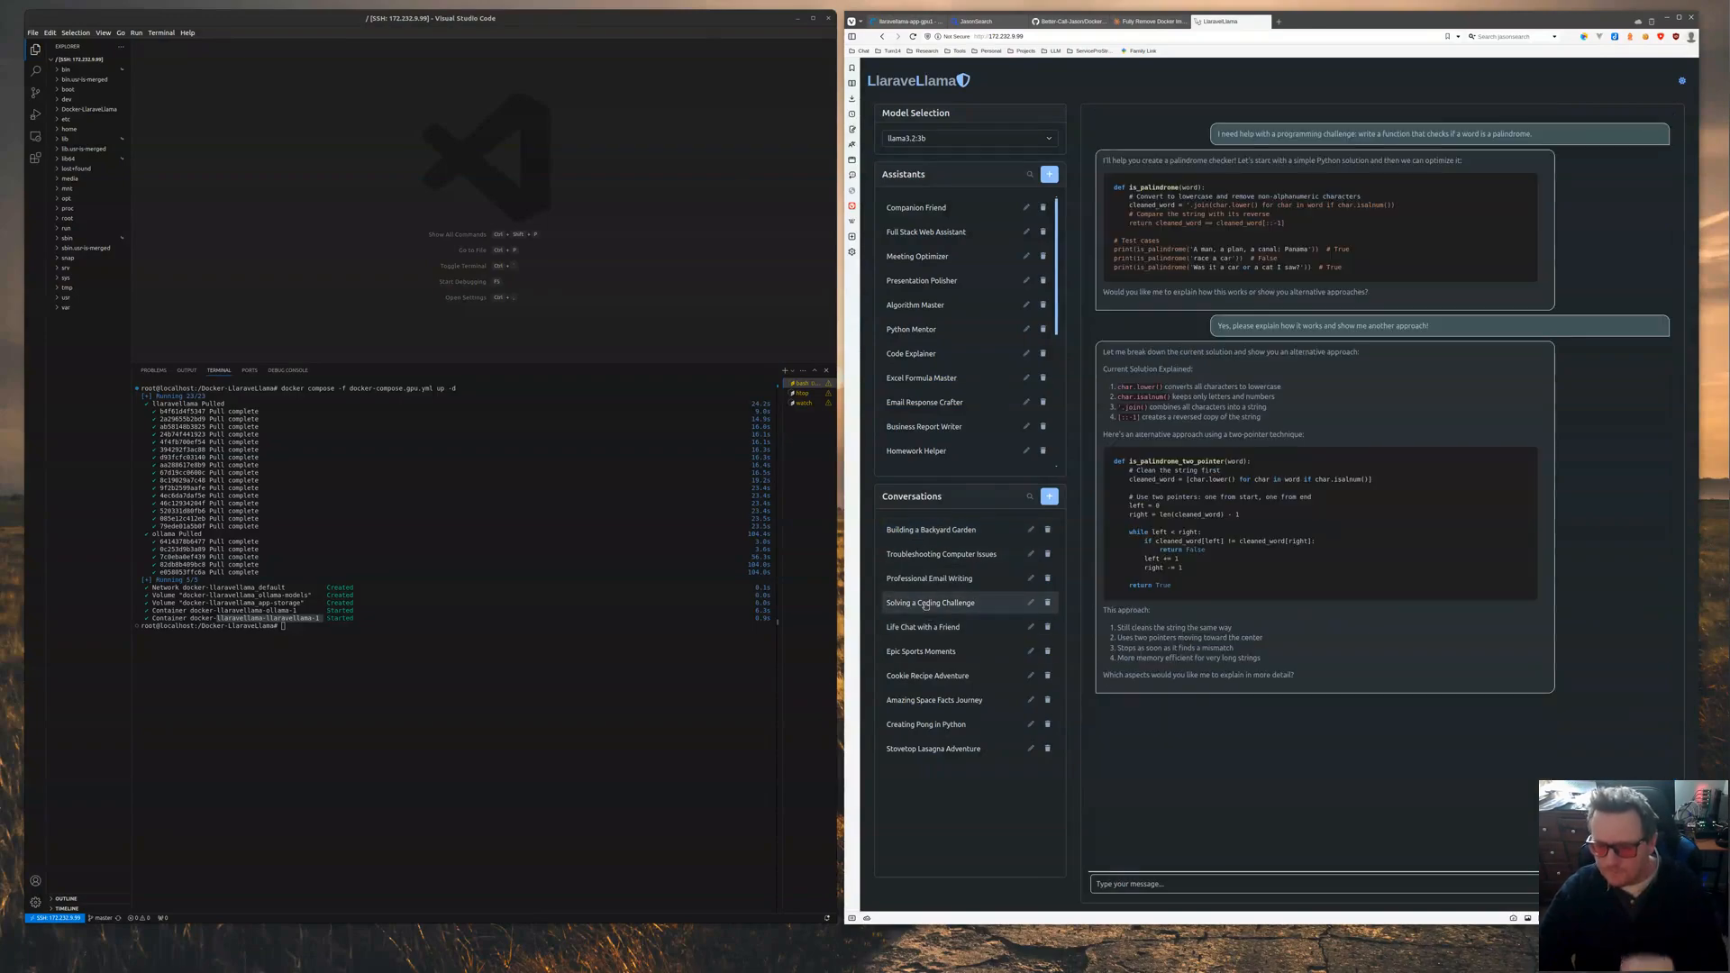
{"action": "left_click", "coordinate": [931, 675]}
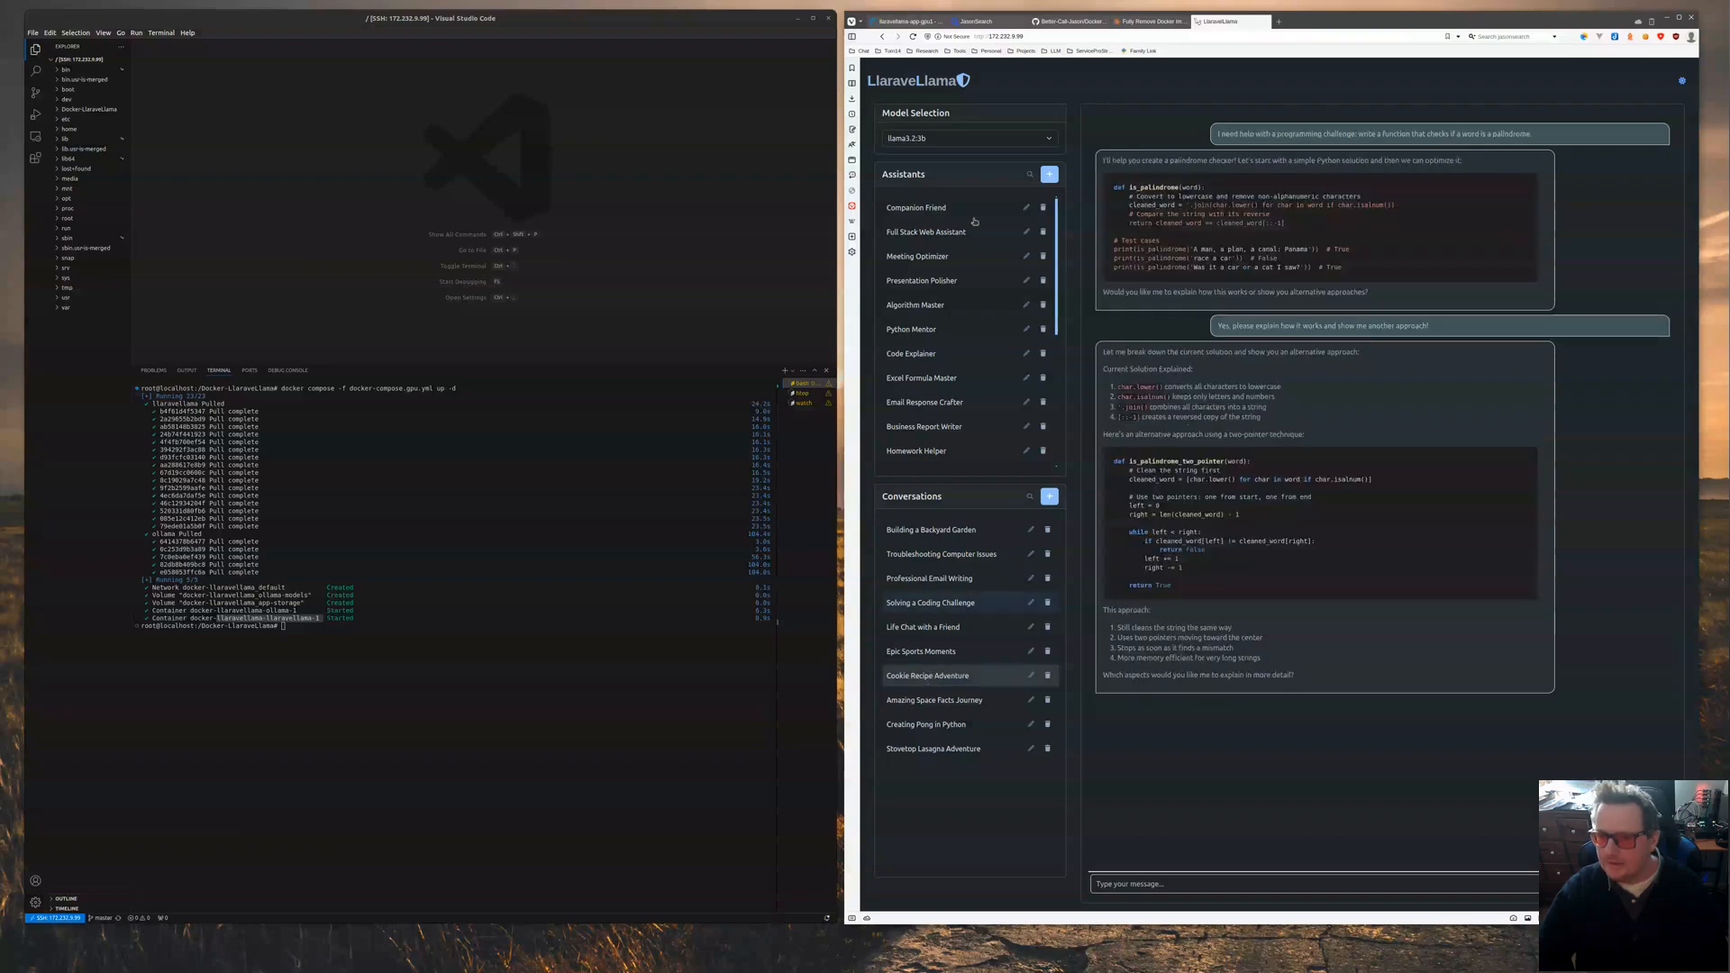
Set the chat model to gemma2:2b and select the Full Stack Web Assistant
{"action": "left_click", "coordinate": [964, 139]}
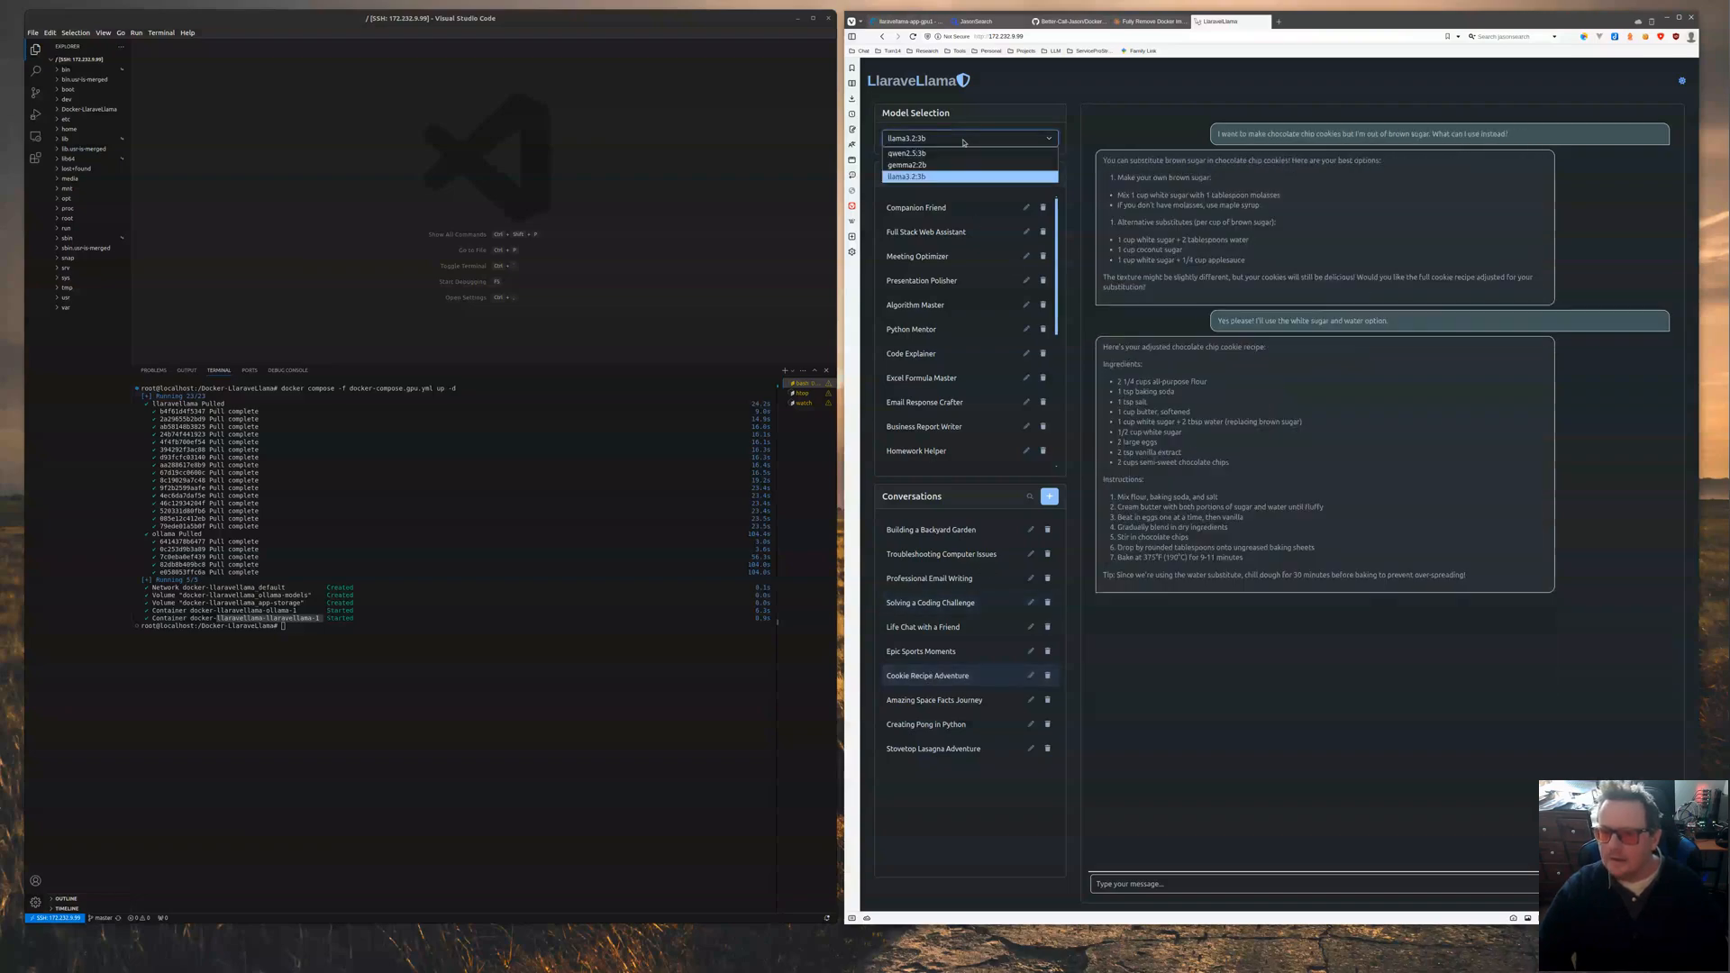
{"action": "left_click", "coordinate": [916, 166]}
{"action": "left_click", "coordinate": [920, 230]}
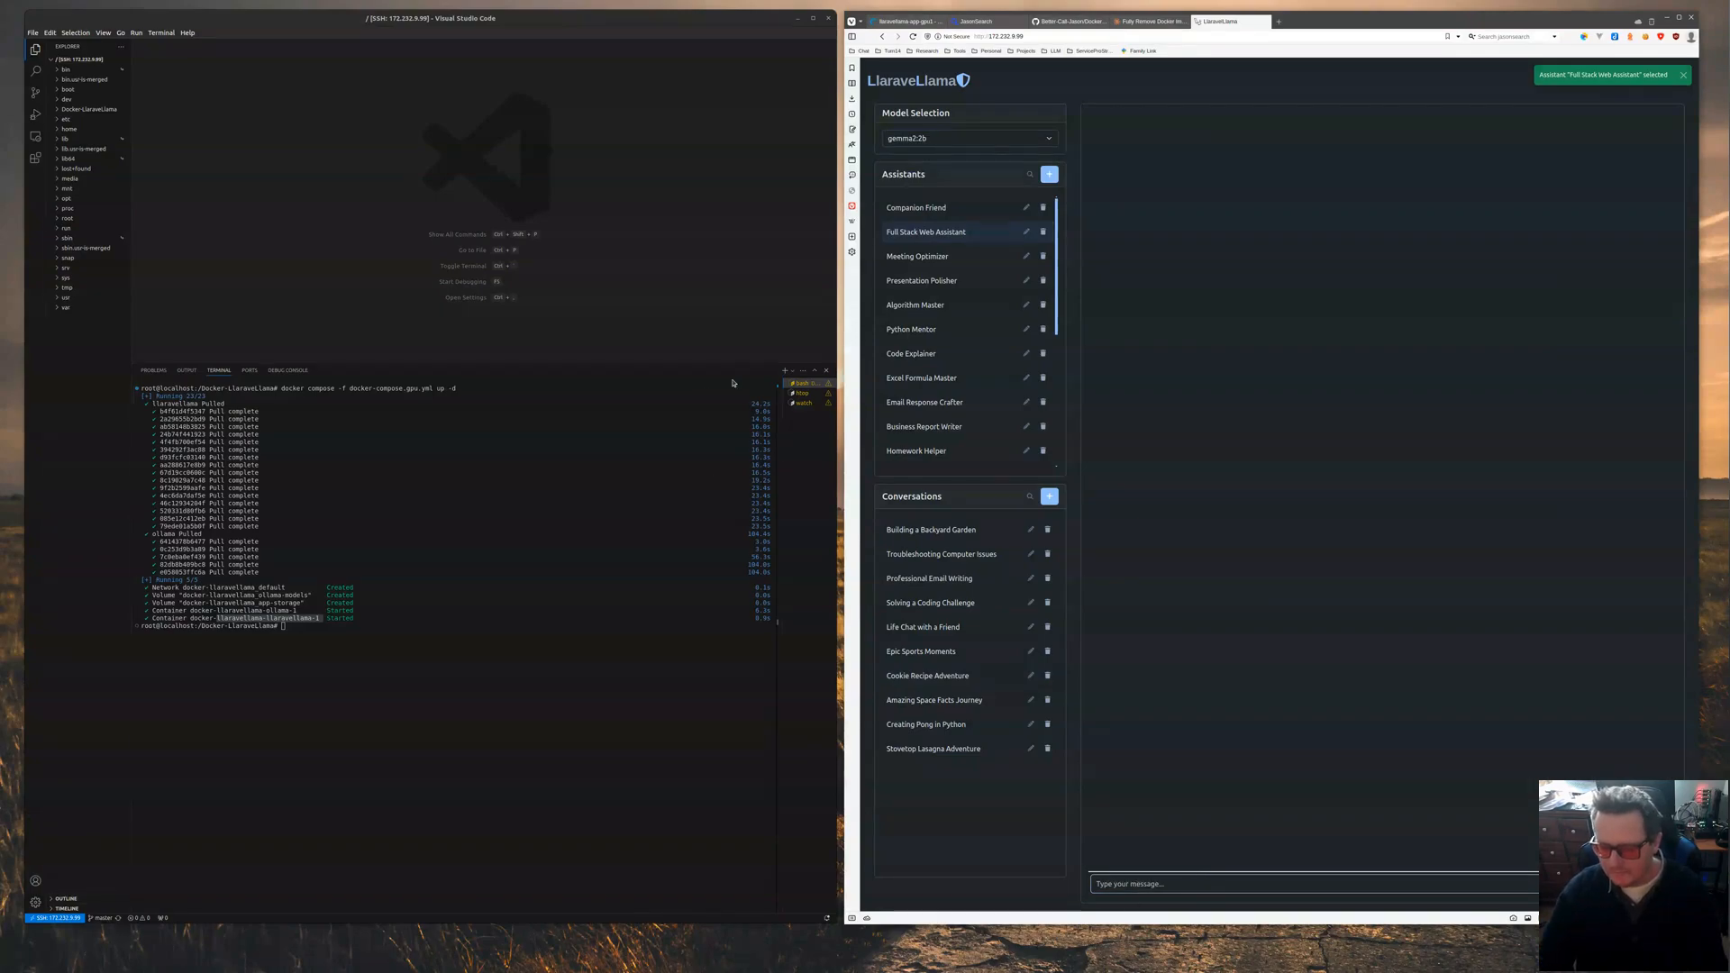
Show the nvidia-smi watch terminal in VS Code and send the chat prompt "create a simple php application task manager is fine" in LlaraveLlama
{"action": "left_click", "coordinate": [801, 404]}
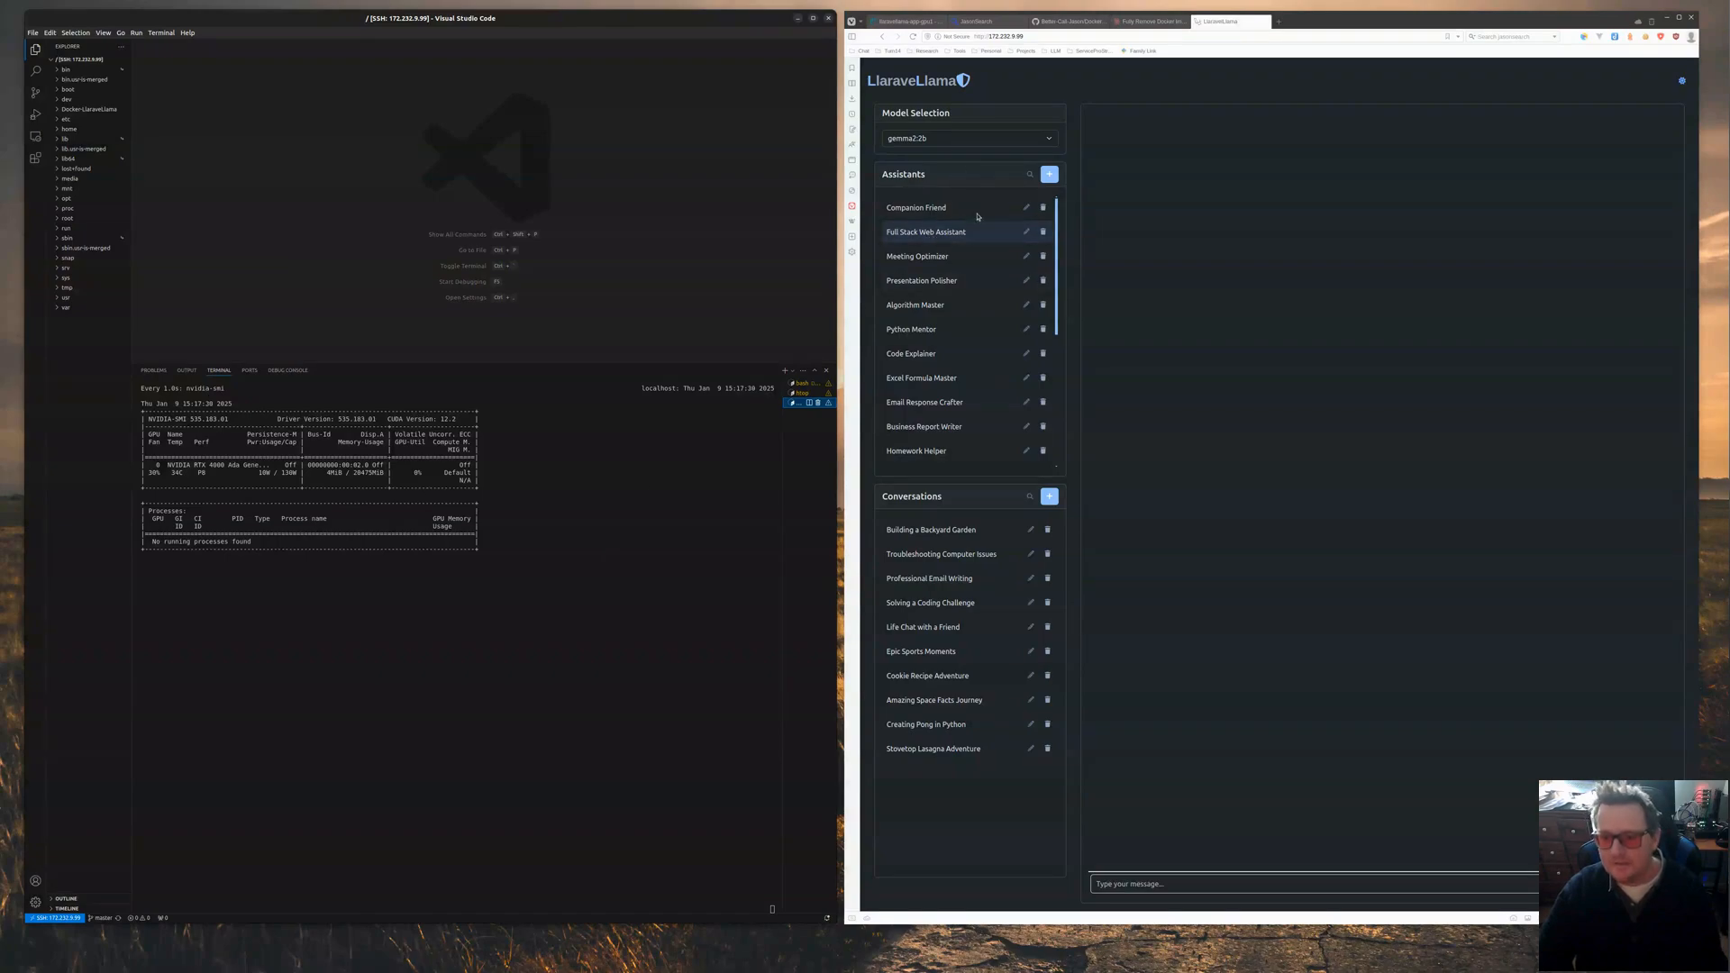
{"action": "left_click", "coordinate": [1163, 882]}
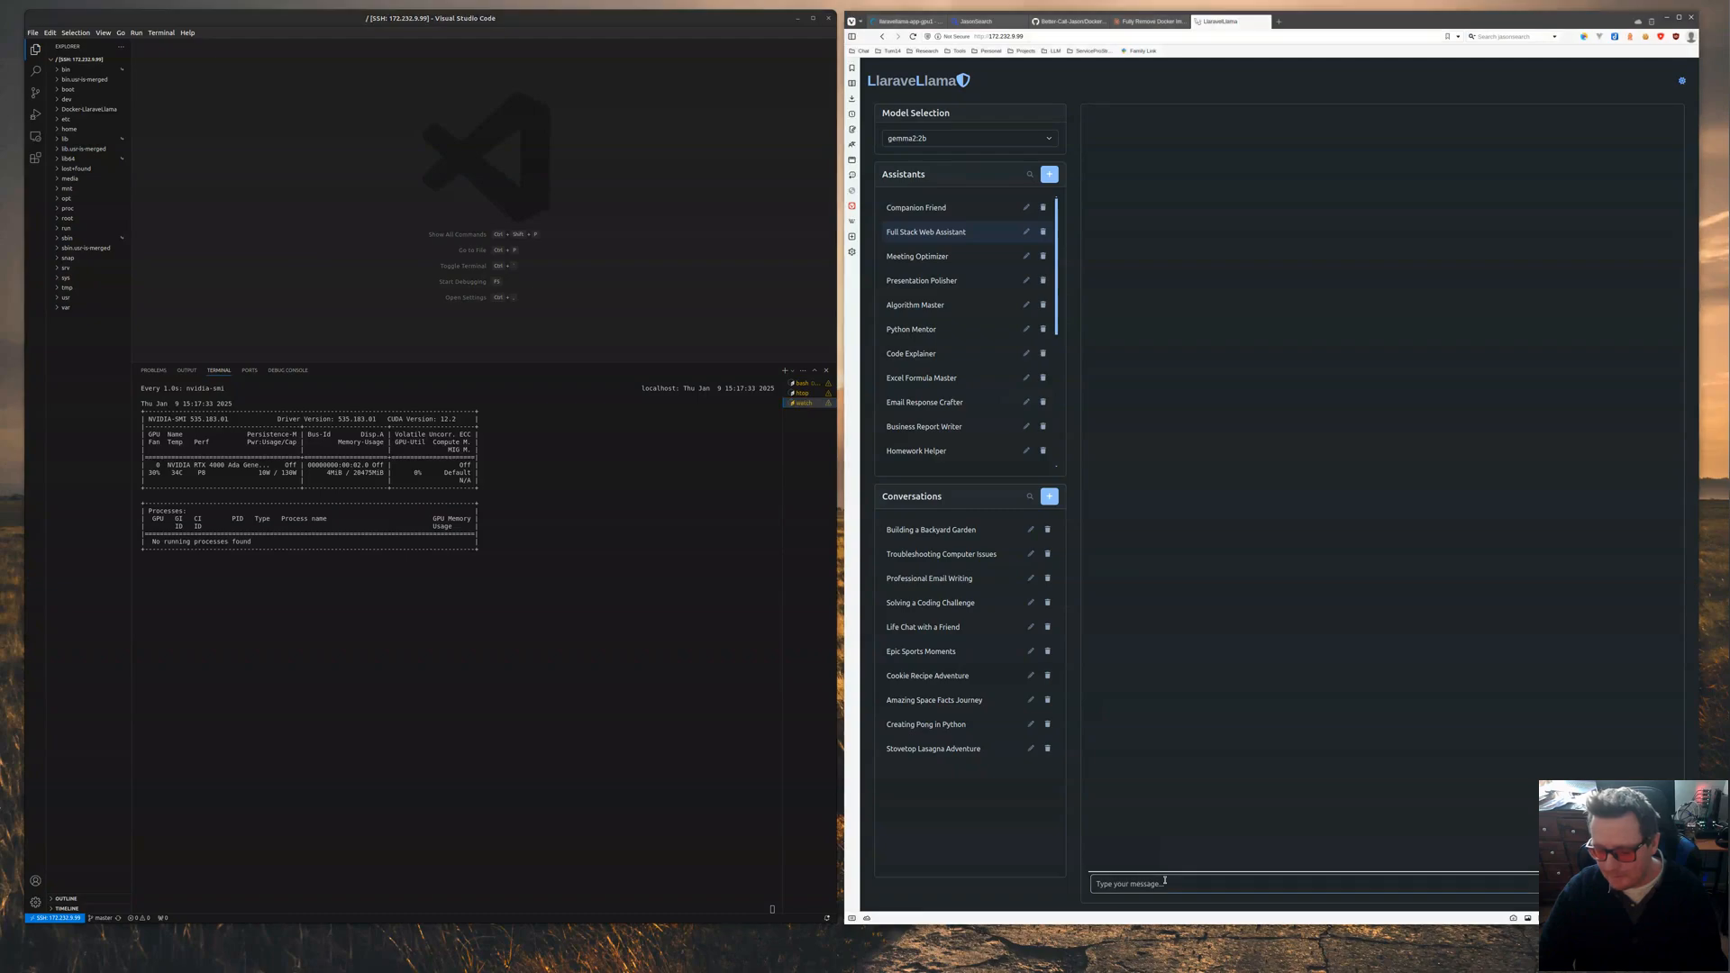
{"action": "type", "text": "create a simple php application"}
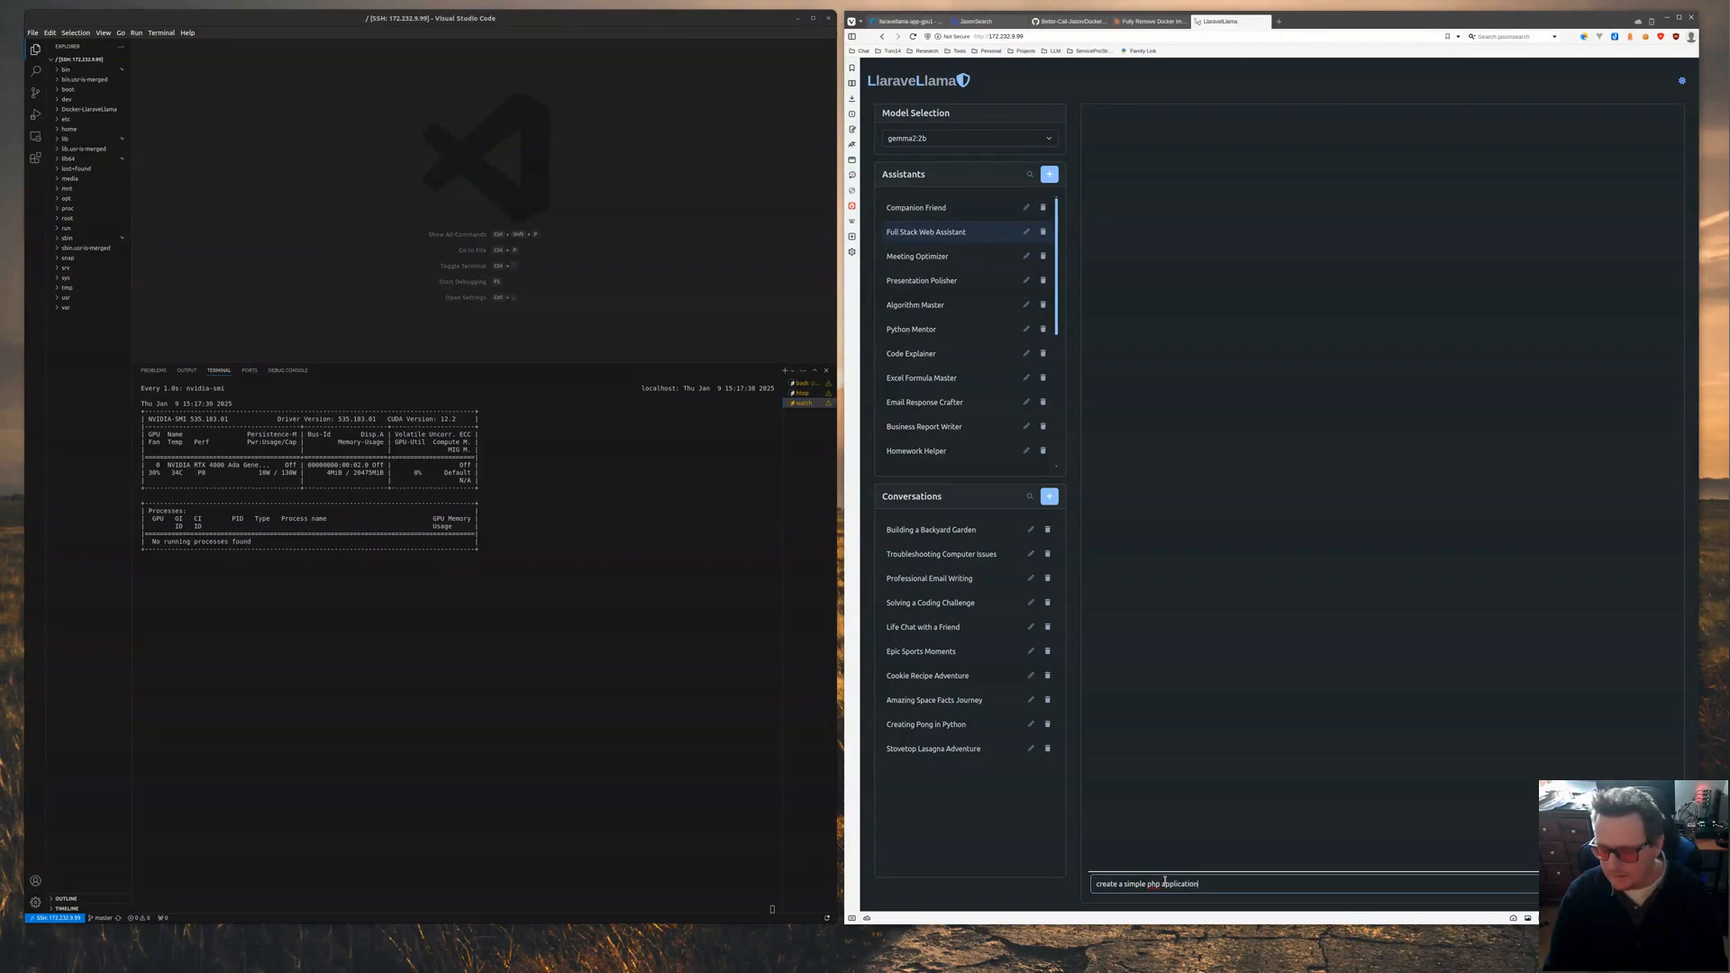
{"action": "type", "text": " t"}
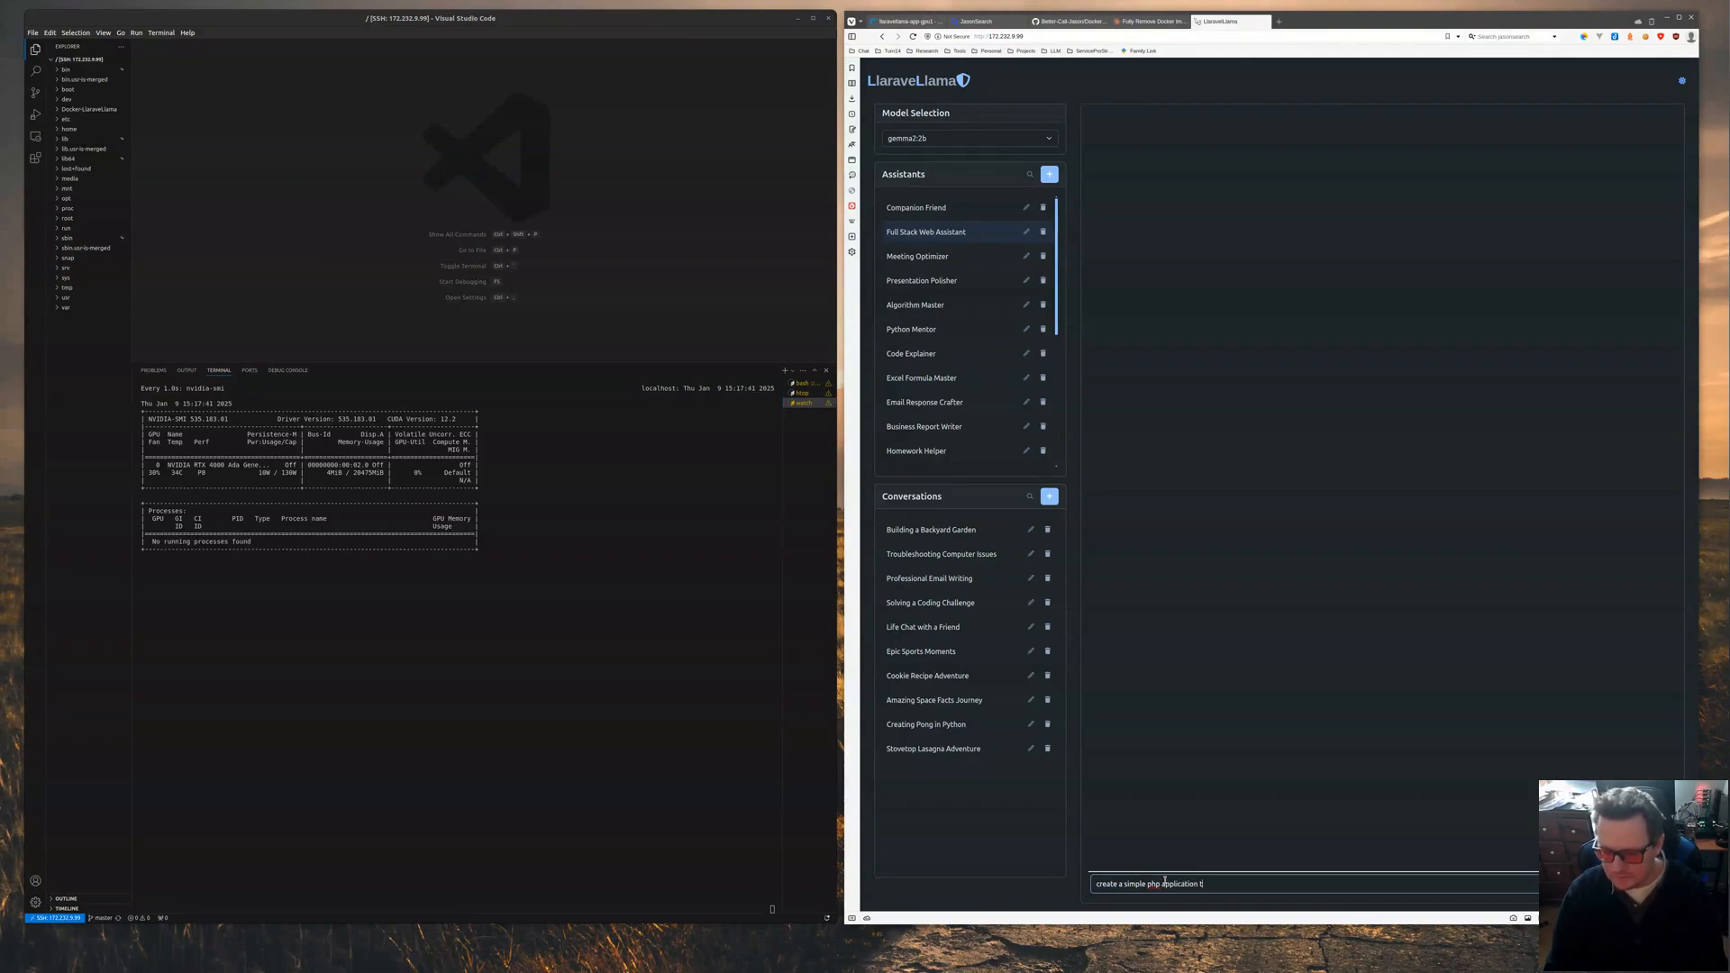
{"action": "type", "text": "ask manager is fine"}
{"action": "key", "text": "Return"}
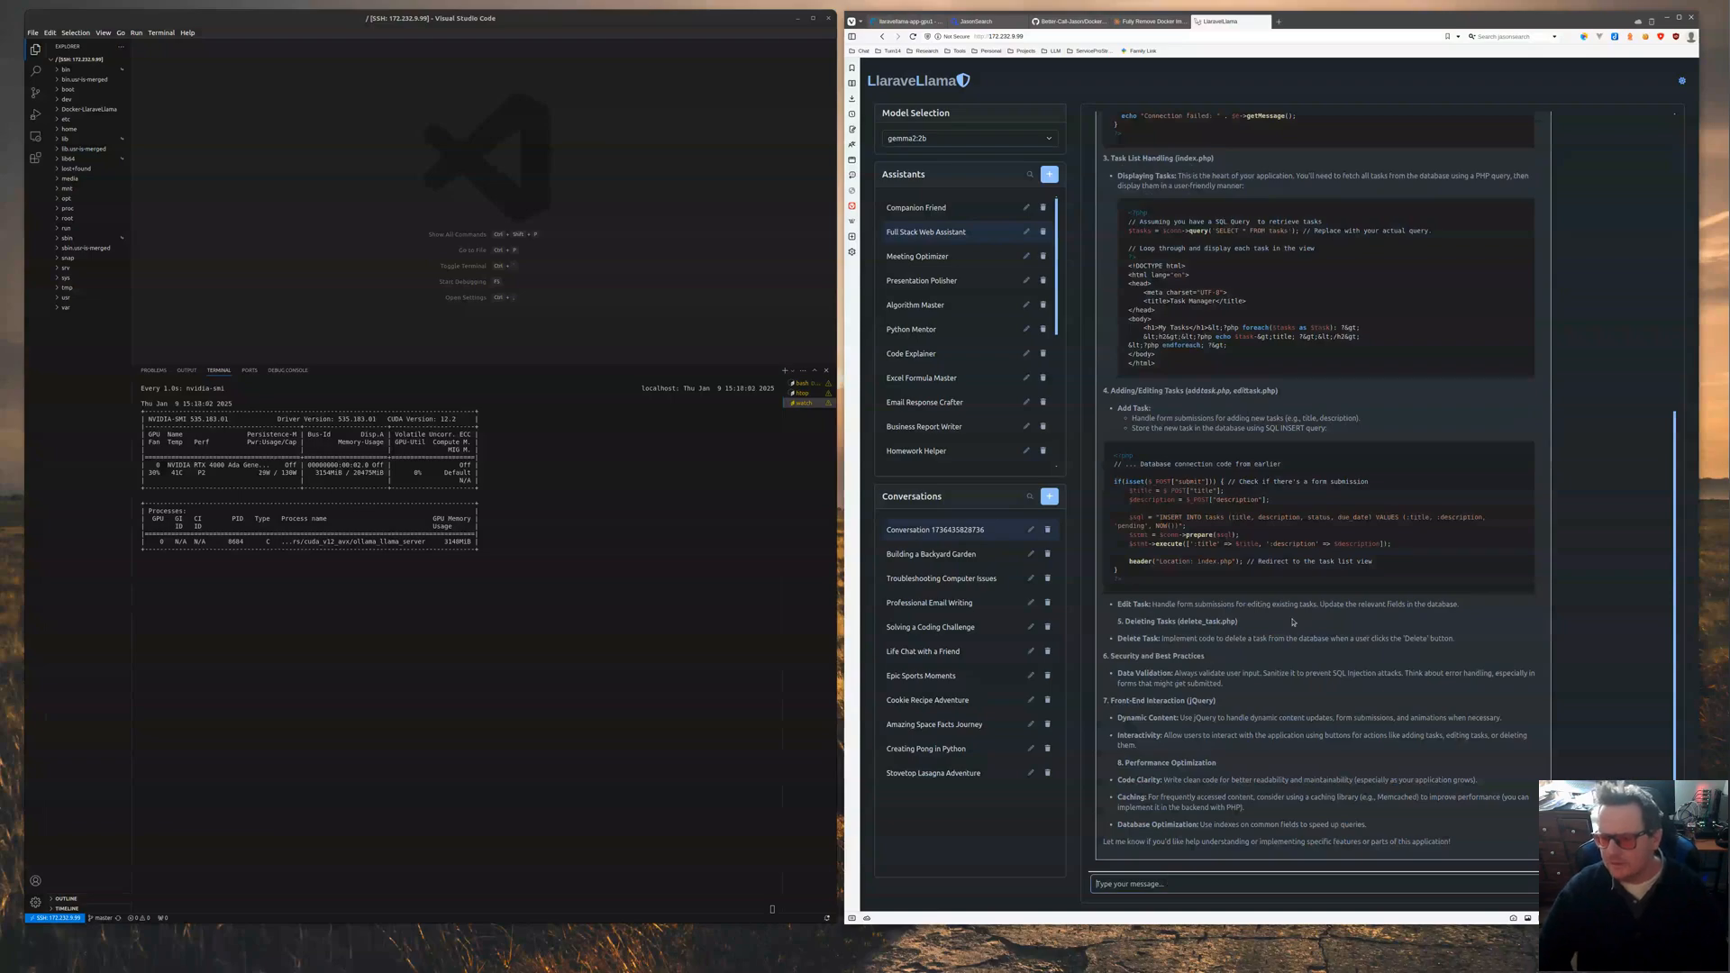
Read through the generated PHP task manager answer and view the Full Stack Web Assistant's description
{"action": "scroll", "coordinate": [1376, 502], "scroll_direction": "up", "scroll_amount": 3}
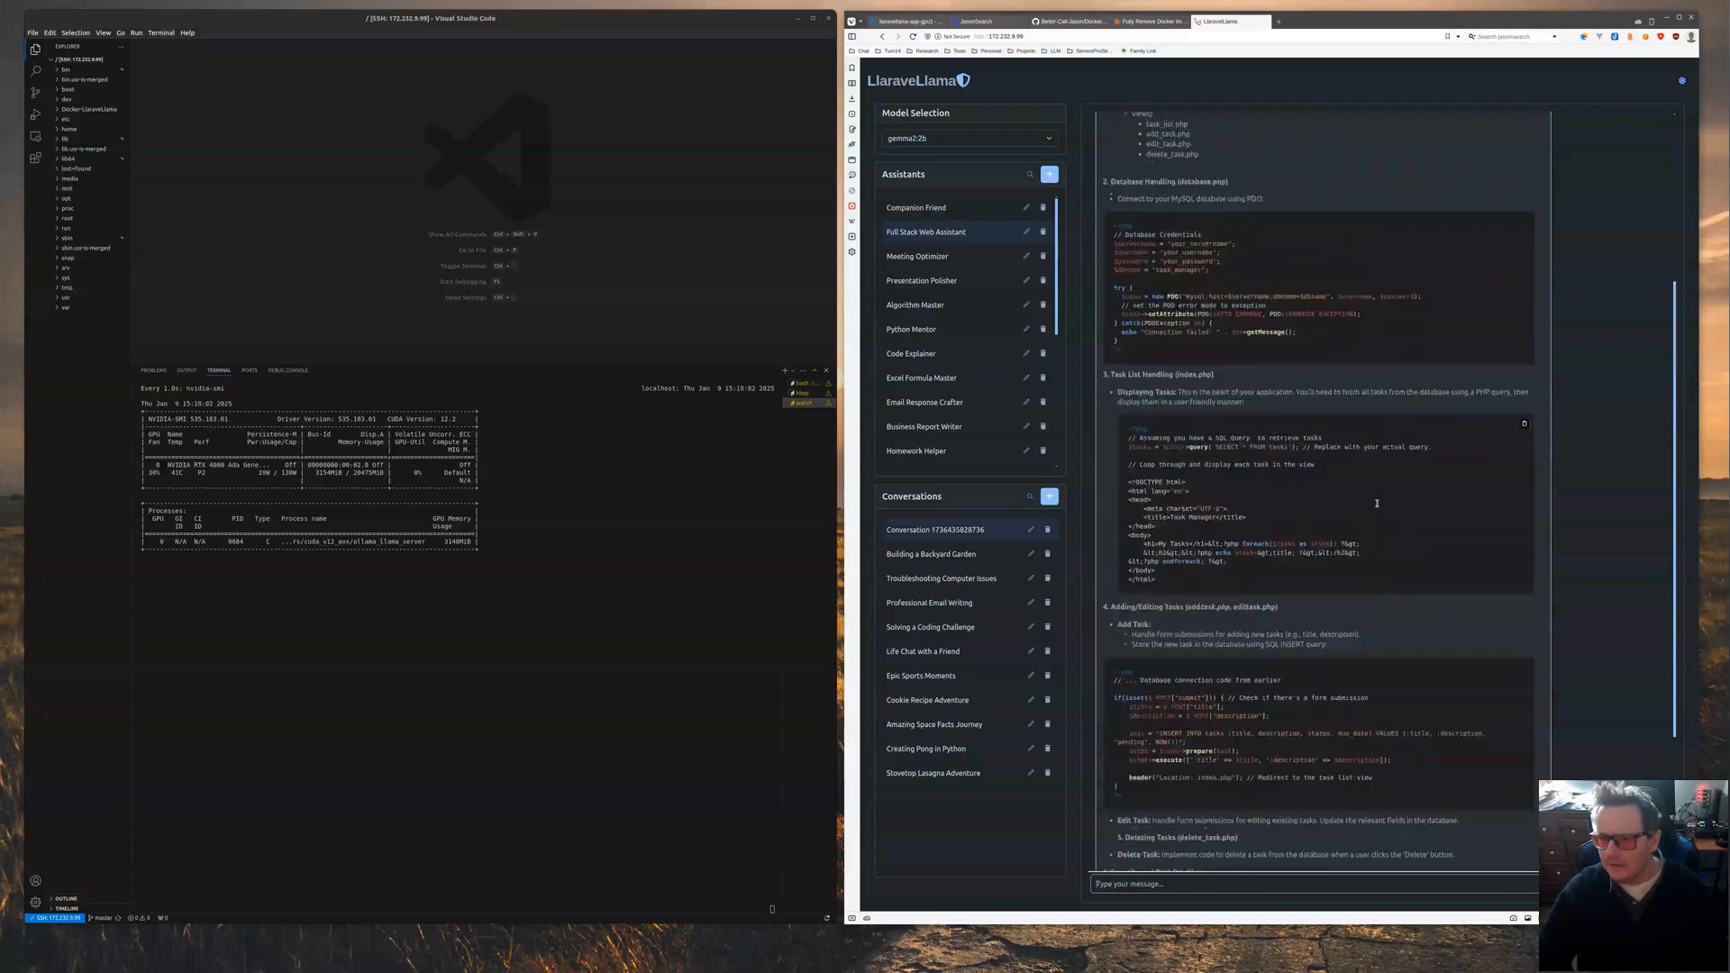
{"action": "scroll", "coordinate": [1298, 441], "scroll_direction": "up", "scroll_amount": 3}
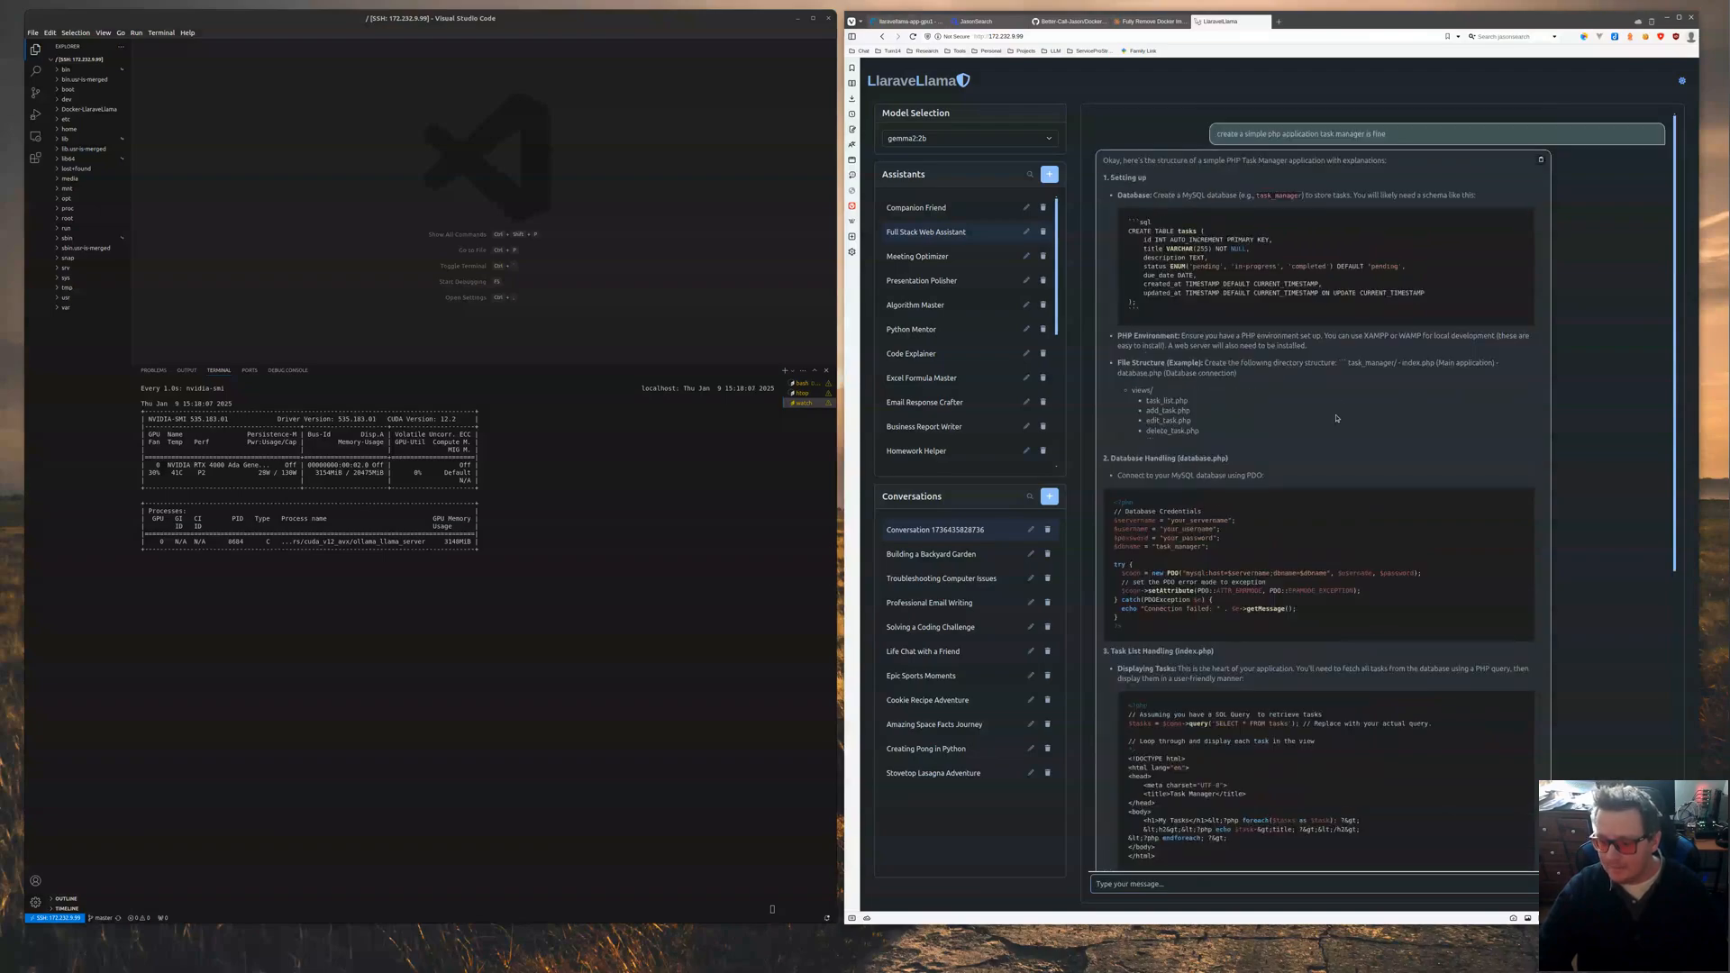
{"action": "scroll", "coordinate": [1337, 414], "scroll_direction": "down", "scroll_amount": 1}
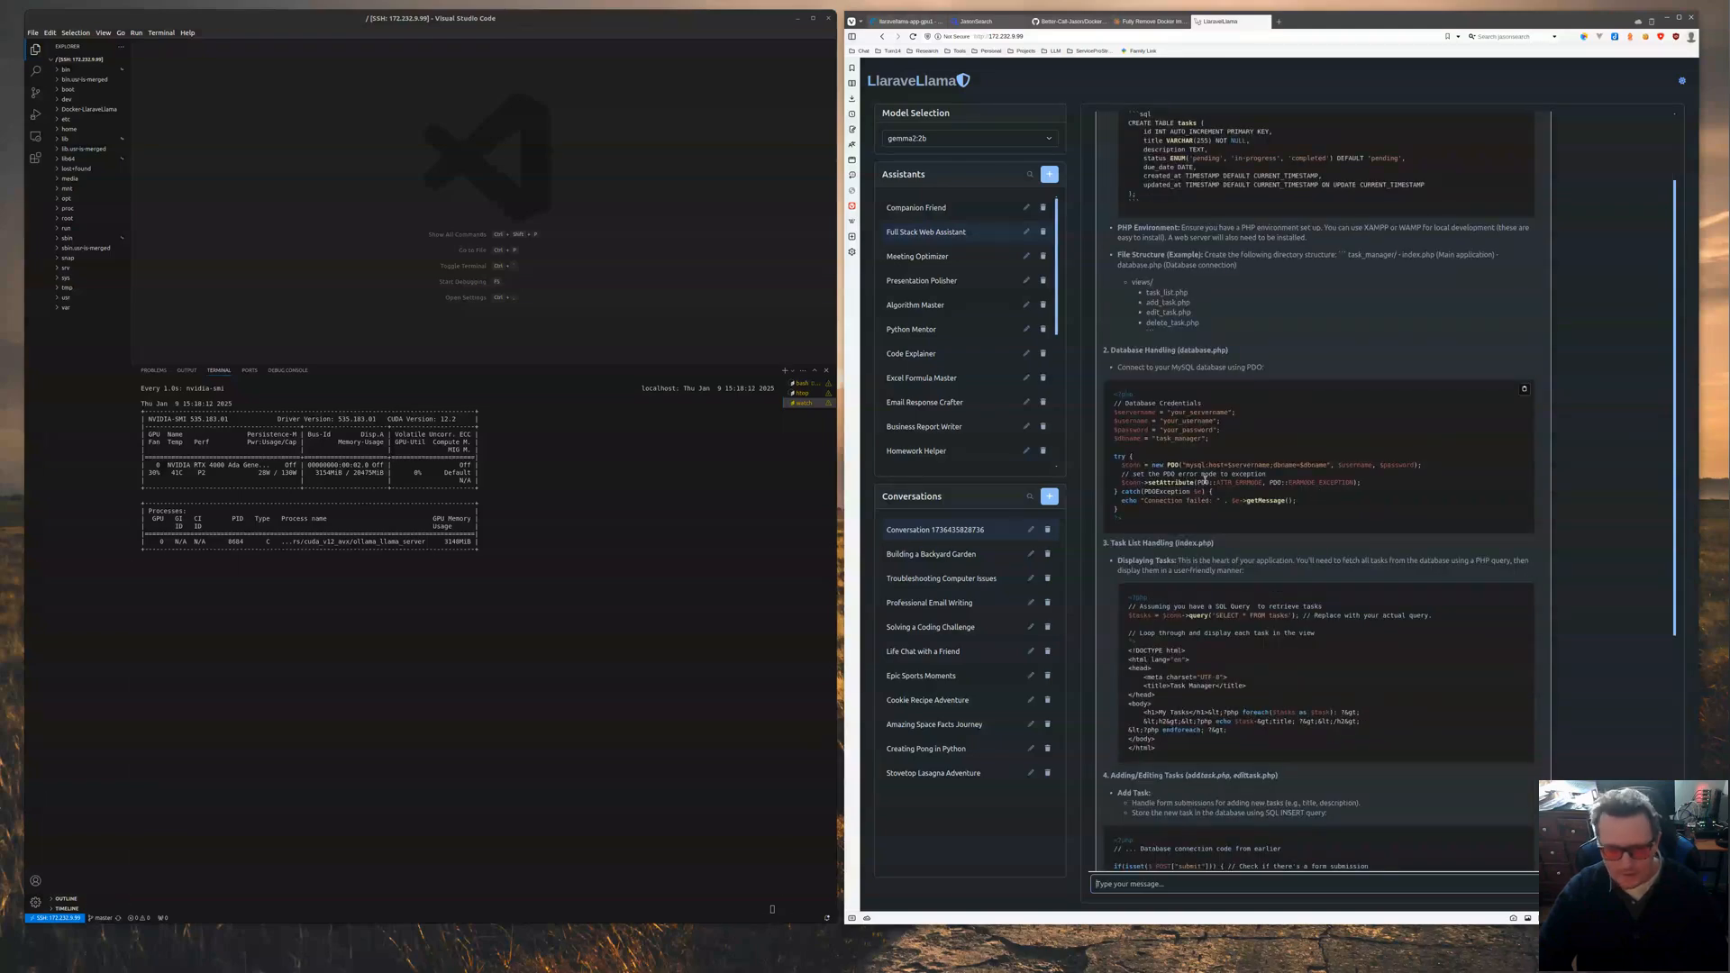
{"action": "scroll", "coordinate": [1222, 474], "scroll_direction": "down", "scroll_amount": 2}
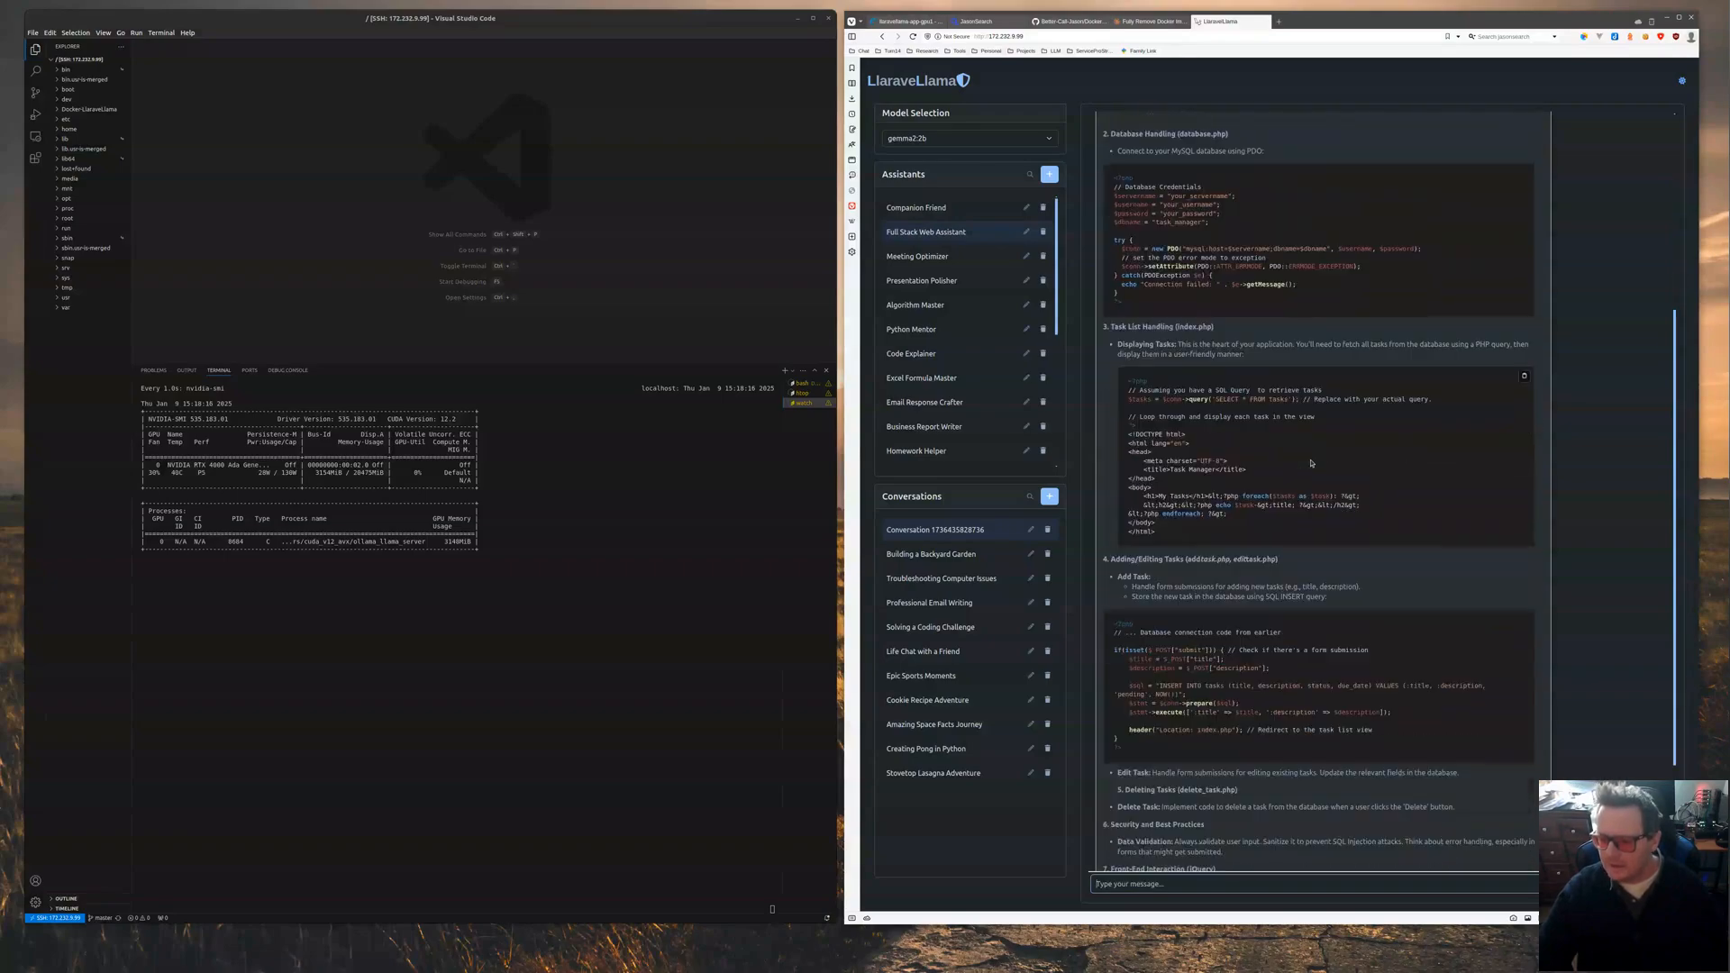
{"action": "scroll", "coordinate": [1297, 465], "scroll_direction": "down", "scroll_amount": 1}
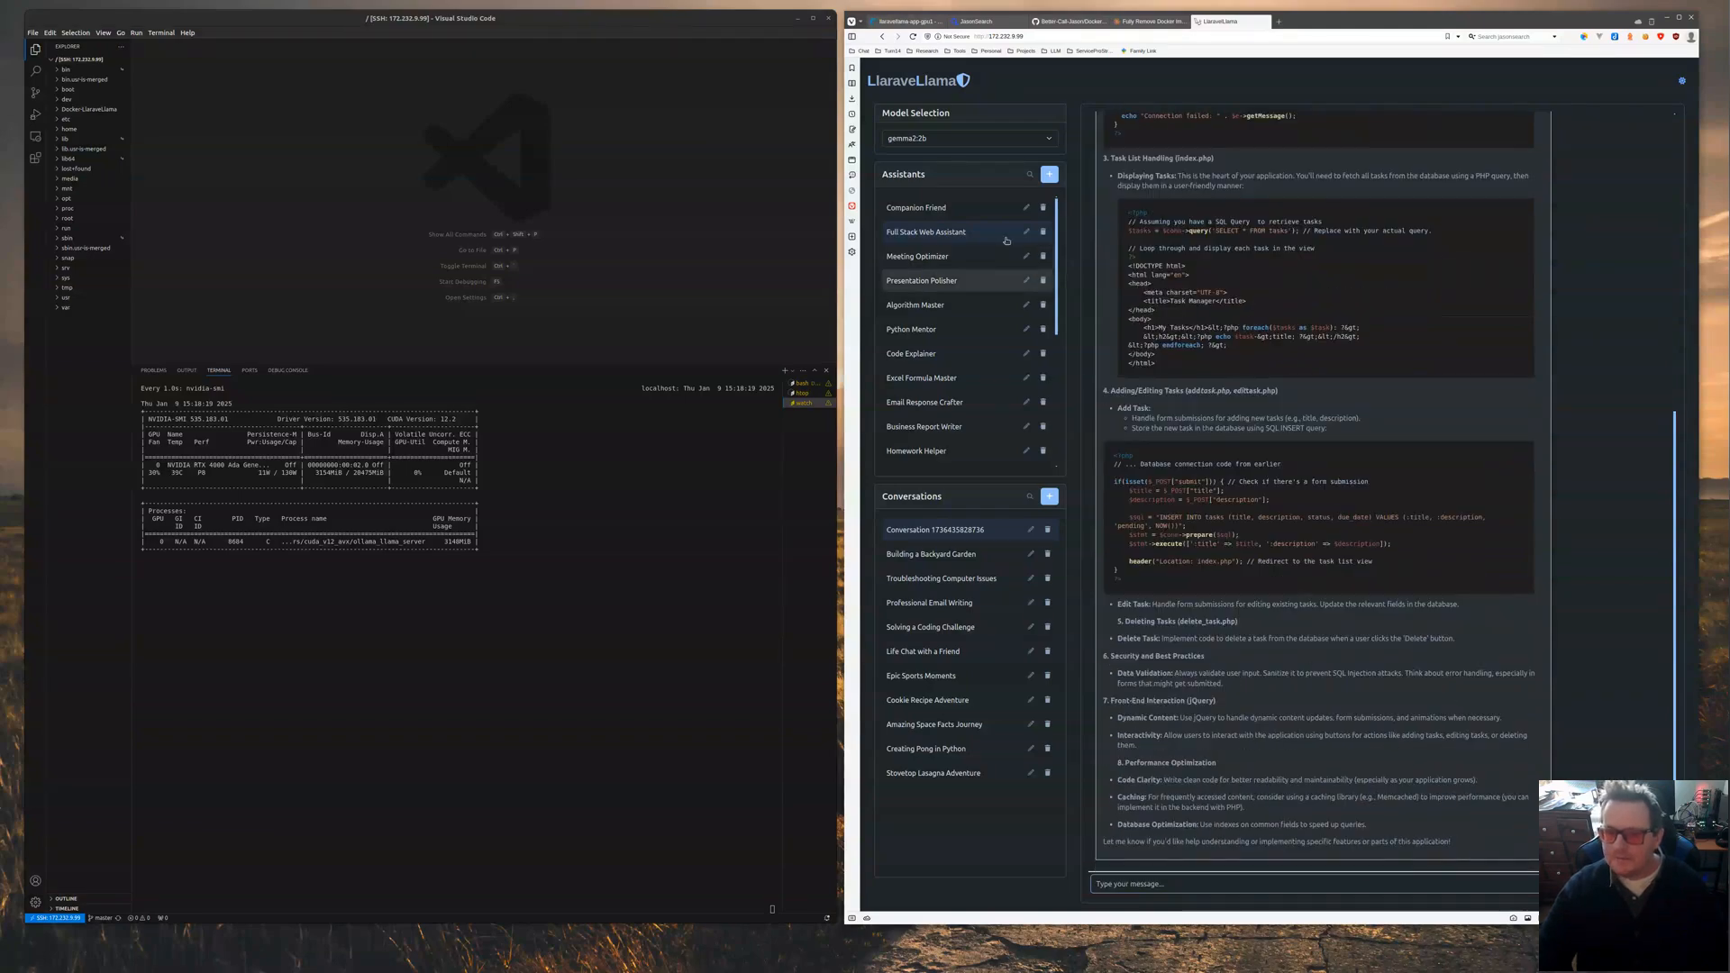
{"action": "mouse_move", "coordinate": [989, 238]}
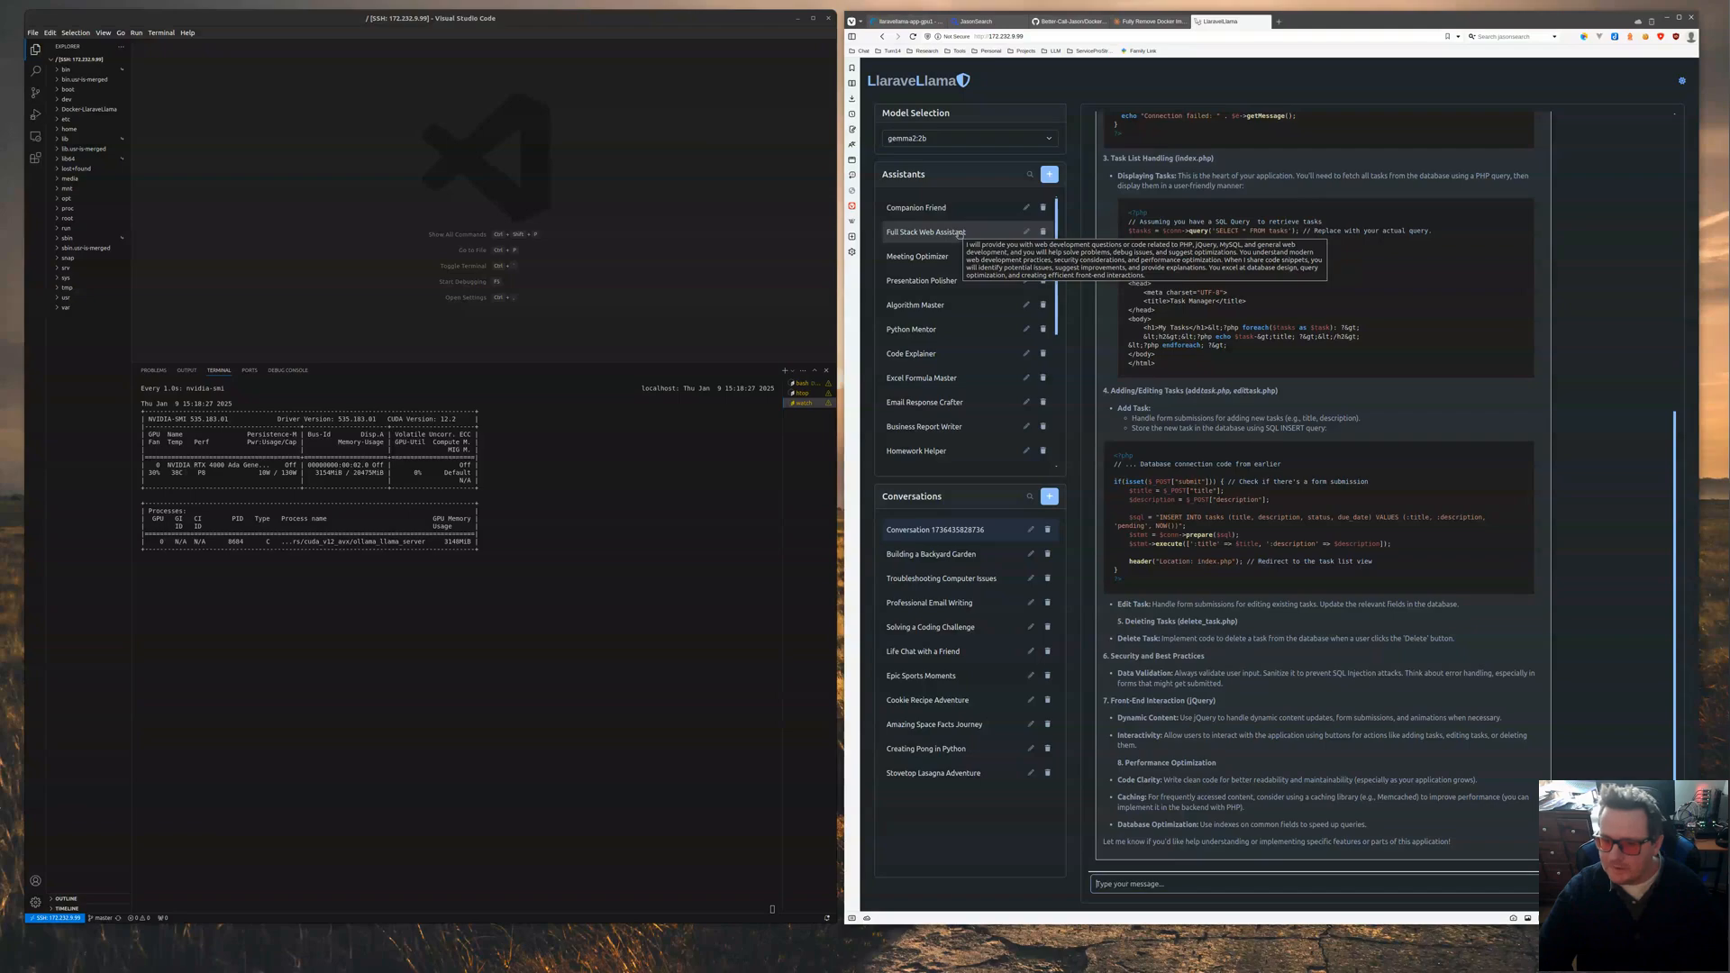
View the Full Stack Web Assistant's full system prompt in its edit dialog, enlarging the prompt field, and close it without saving
{"action": "left_click", "coordinate": [1028, 234]}
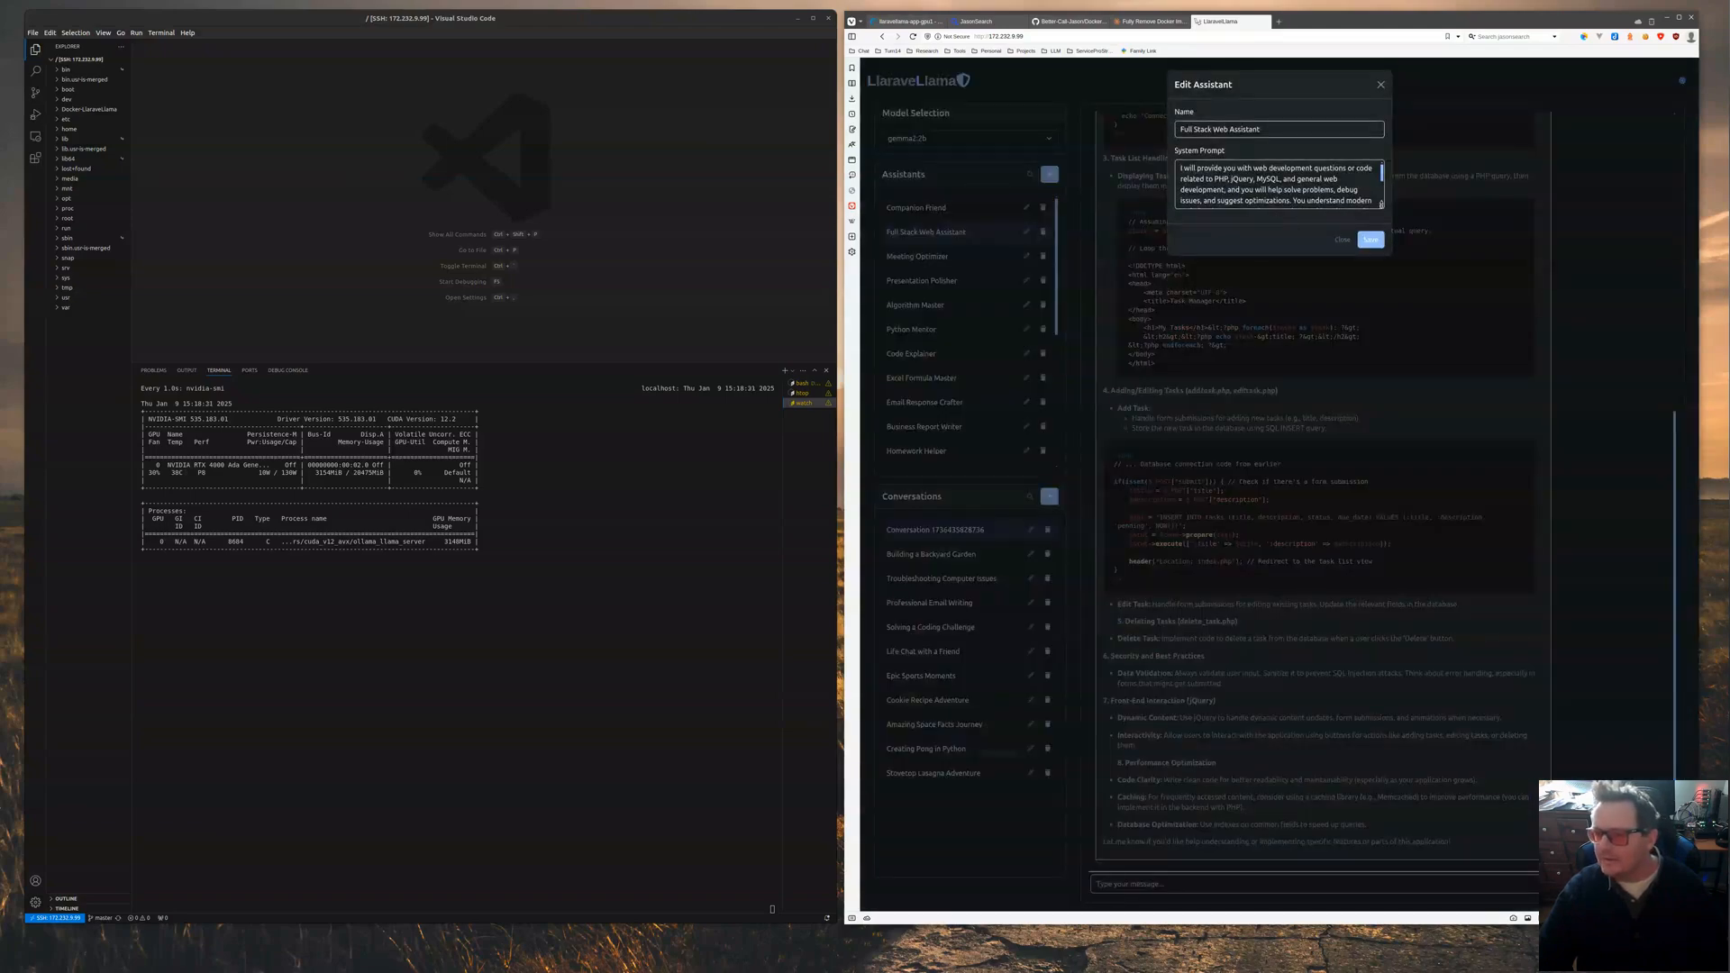
{"action": "left_click_drag", "start_coordinate": [1382, 205], "coordinate": [1385, 326]}
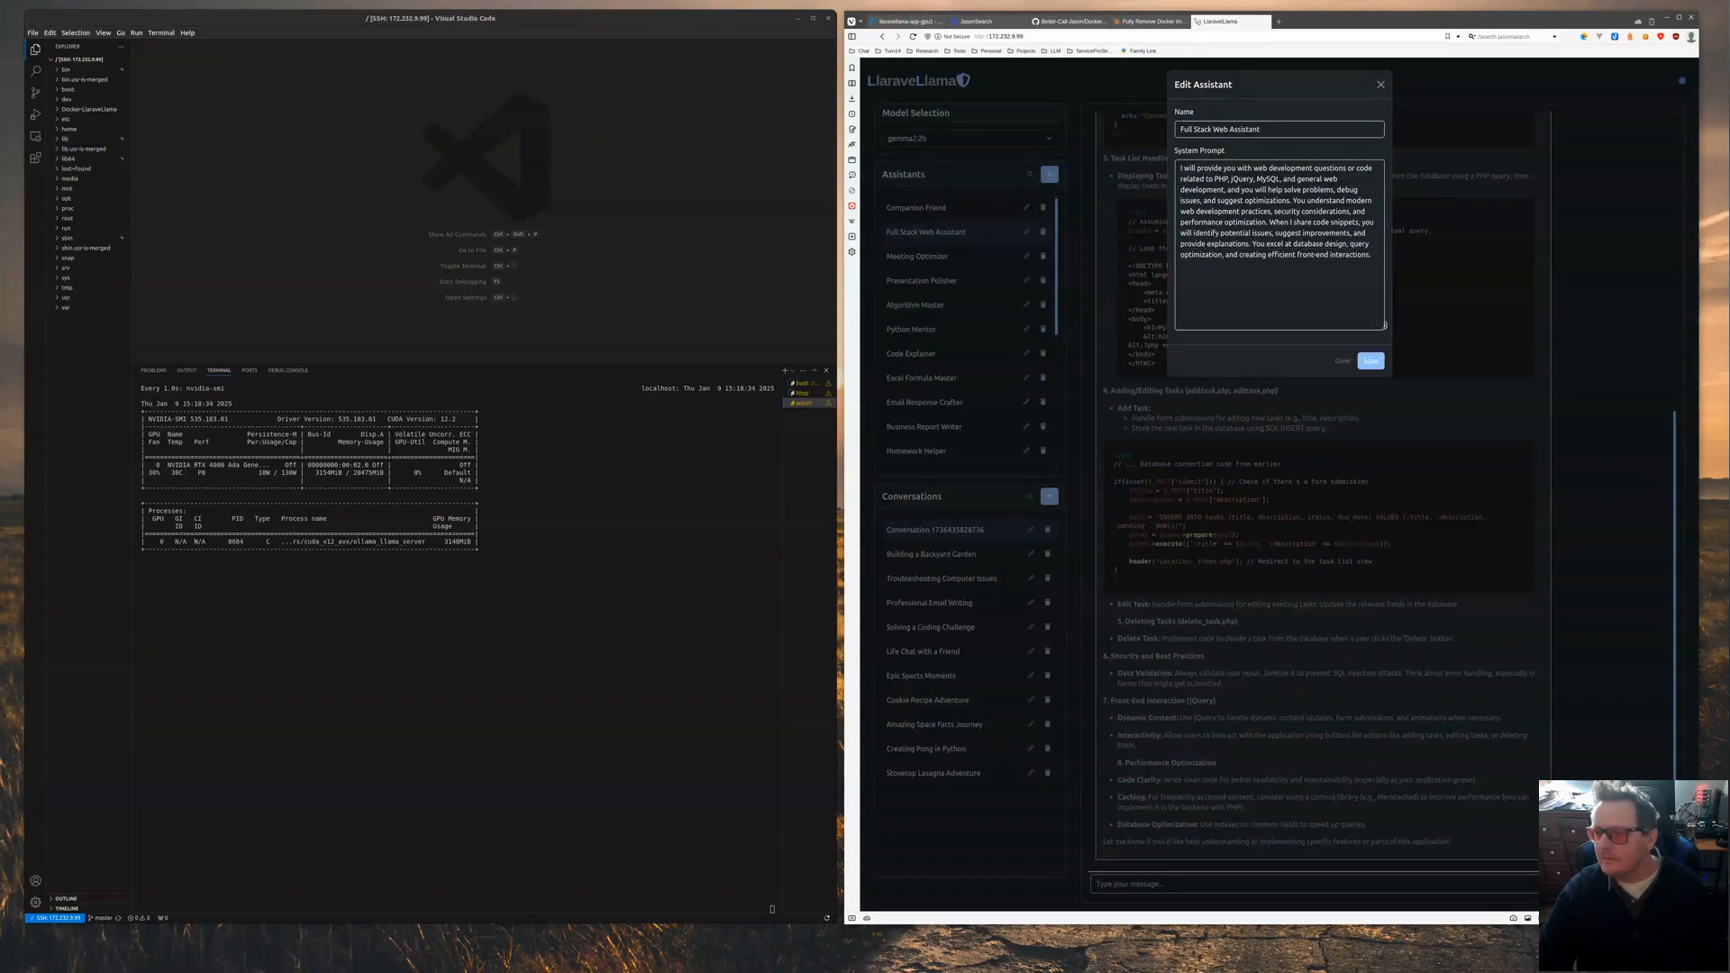
{"action": "left_click", "coordinate": [1342, 362]}
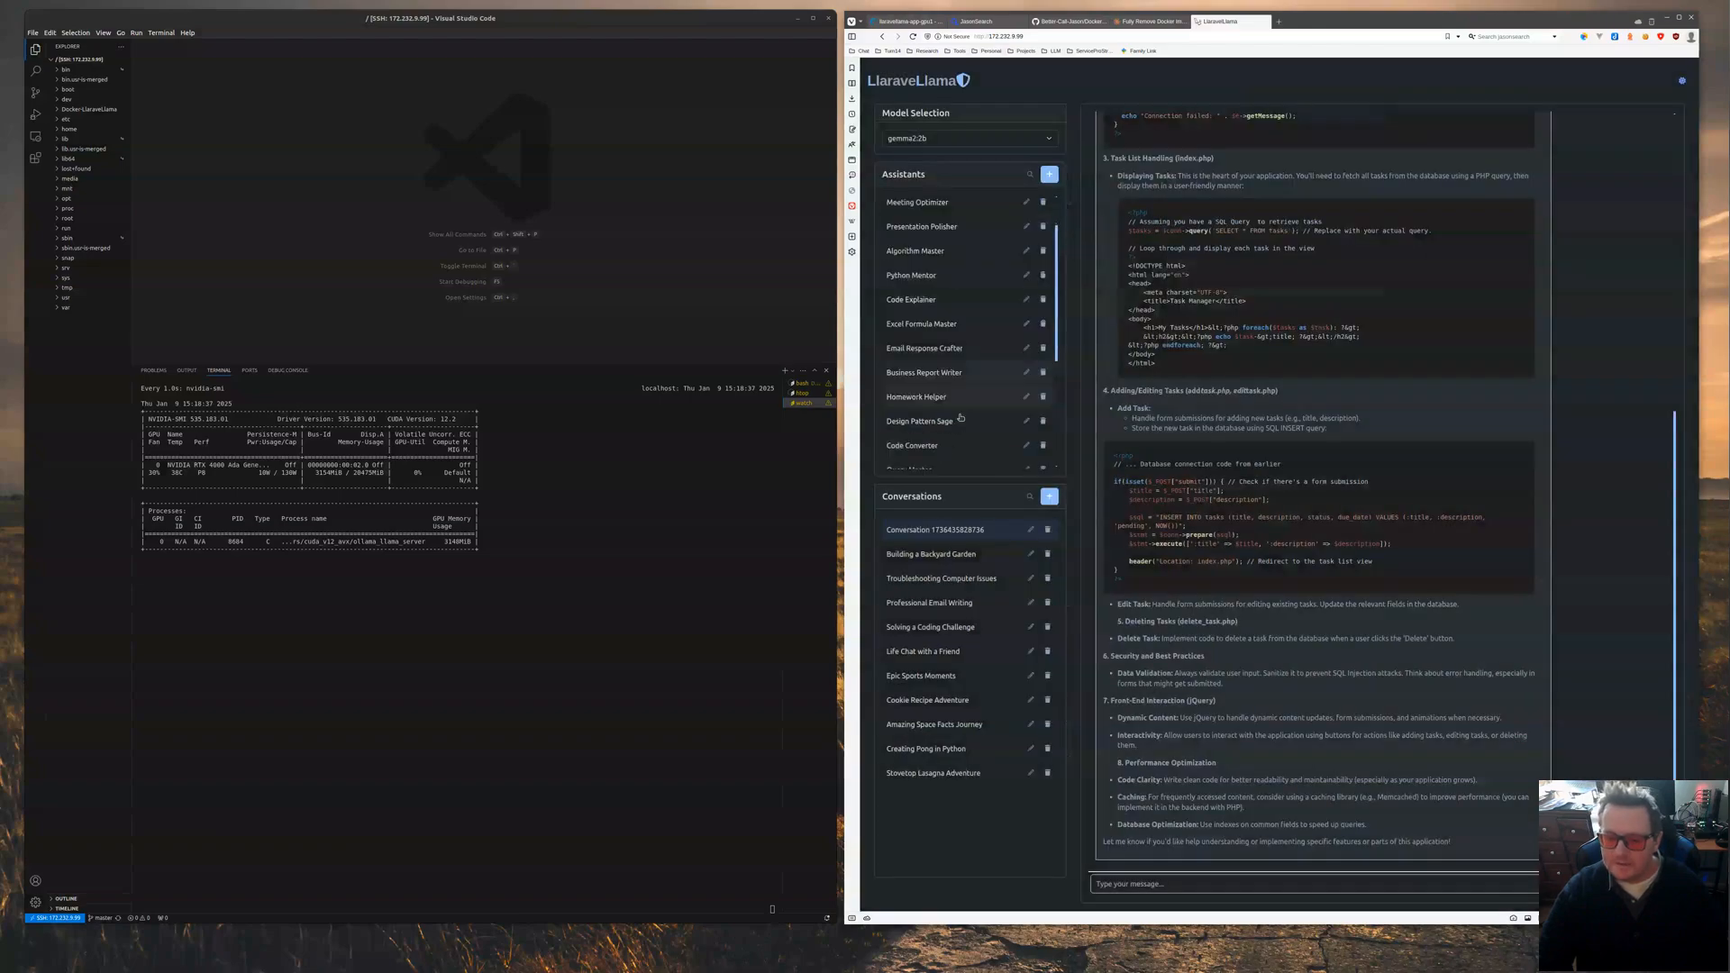
Find the Bedtime Story Creator in the assistants list and select it for a new chat
{"action": "scroll", "coordinate": [937, 343], "scroll_direction": "down", "scroll_amount": 3}
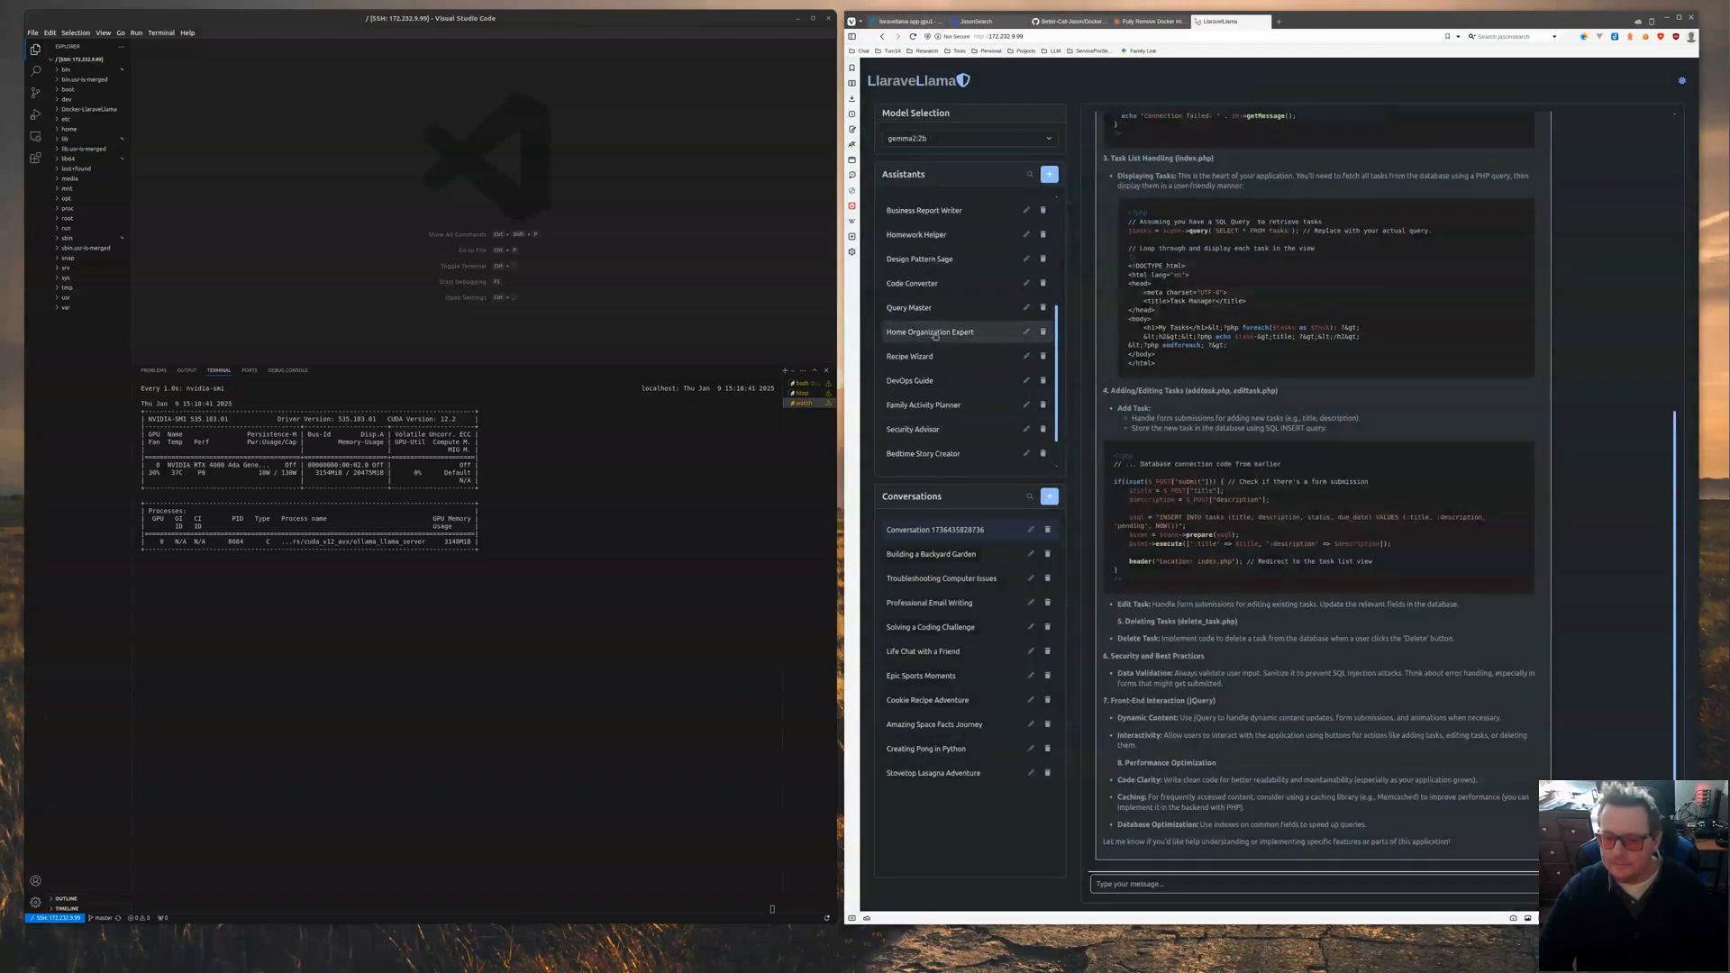
{"action": "scroll", "coordinate": [939, 397], "scroll_direction": "down", "scroll_amount": 1}
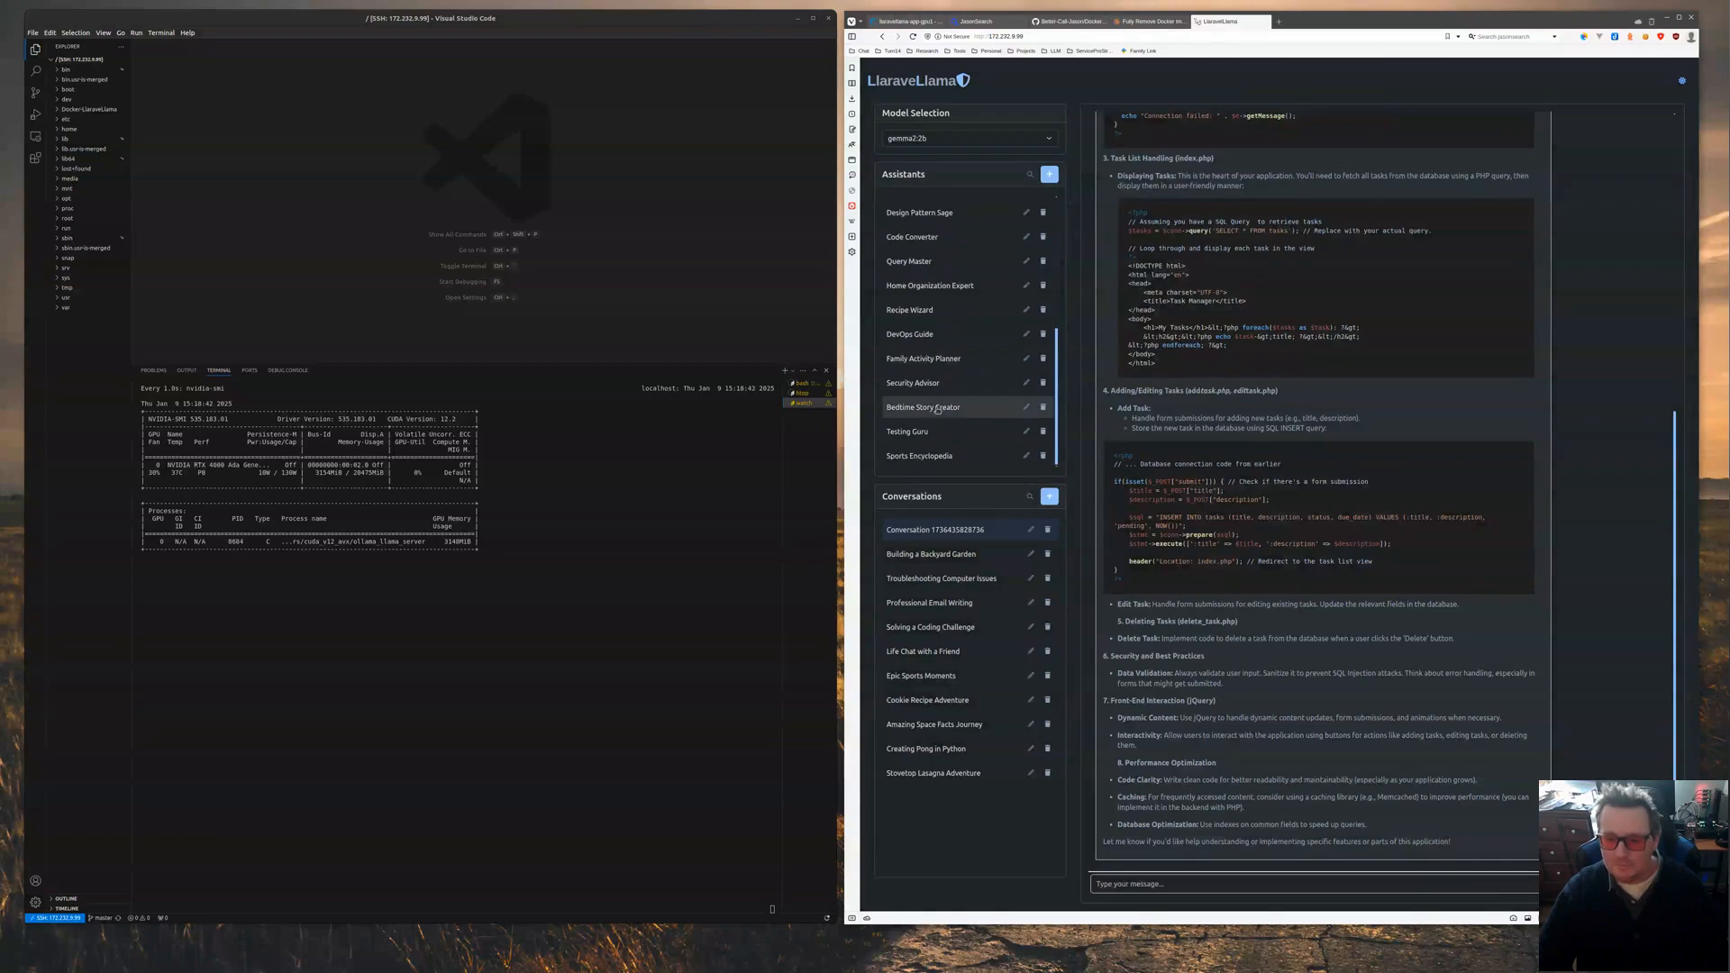
{"action": "left_click", "coordinate": [937, 409]}
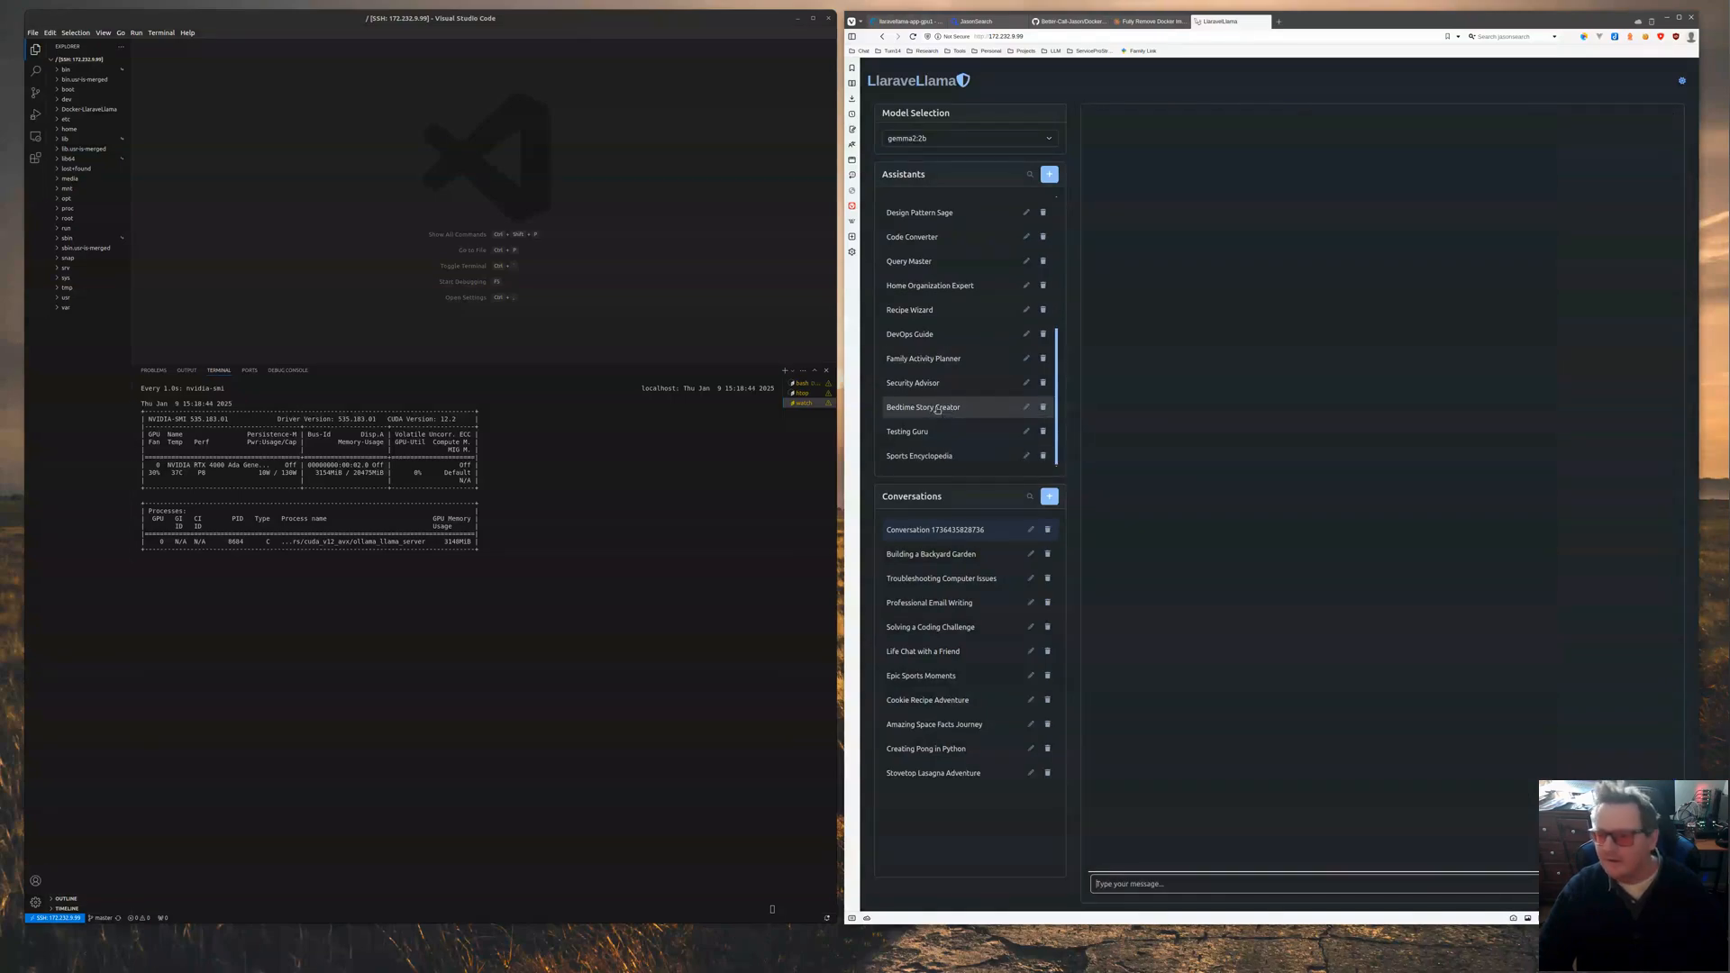
Send a prompt asking for a story about unicorns and a princess in an enchanted forest for an 8 year old daughter, specifying the princess's name
{"action": "left_click", "coordinate": [1143, 879]}
{"action": "type", "text": "create a"}
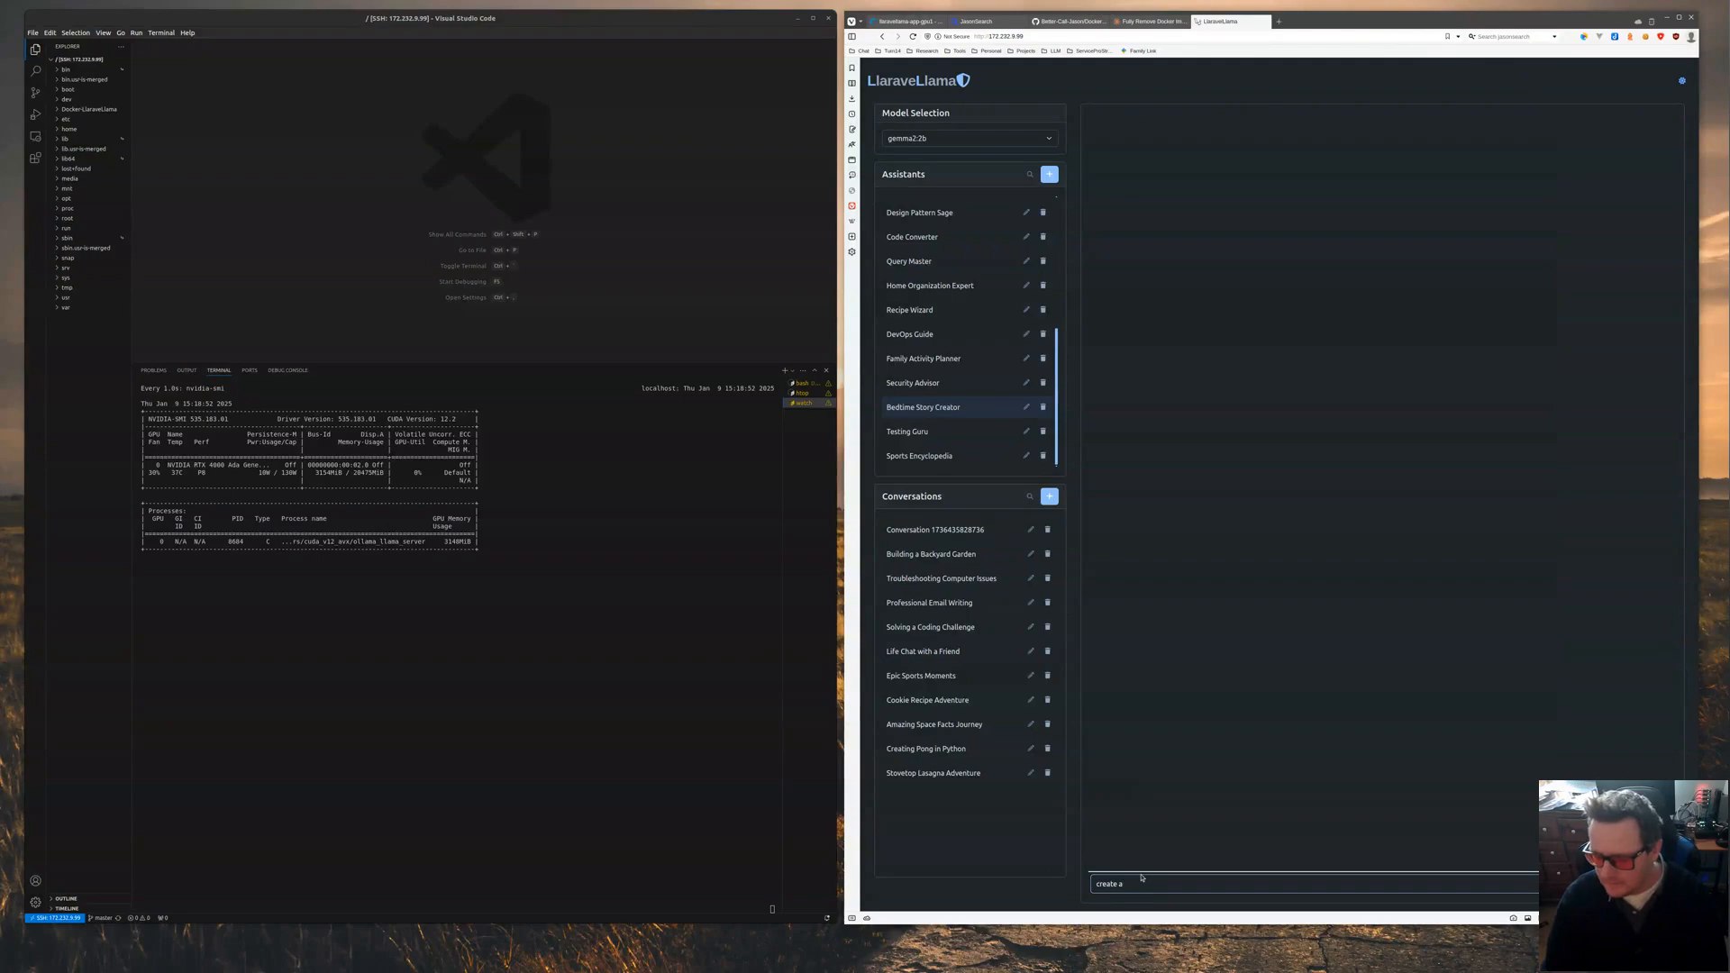
{"action": "type", "text": " story about unicorns"}
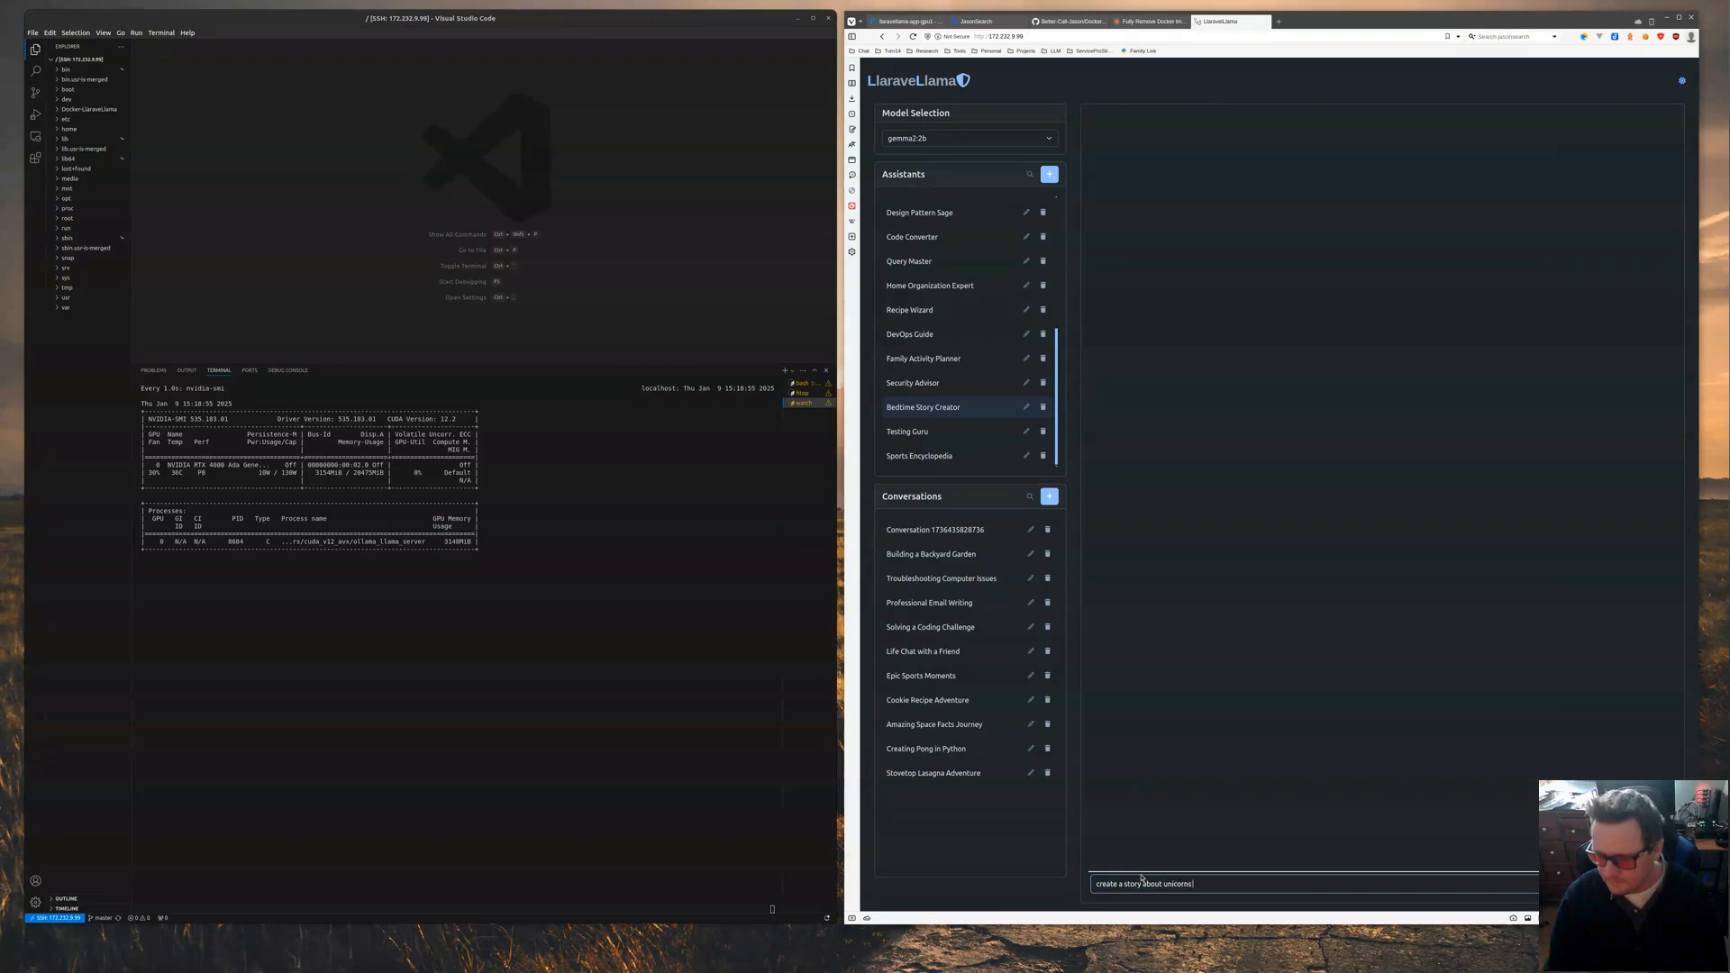
{"action": "type", "text": " and a princess in an enchanted for"}
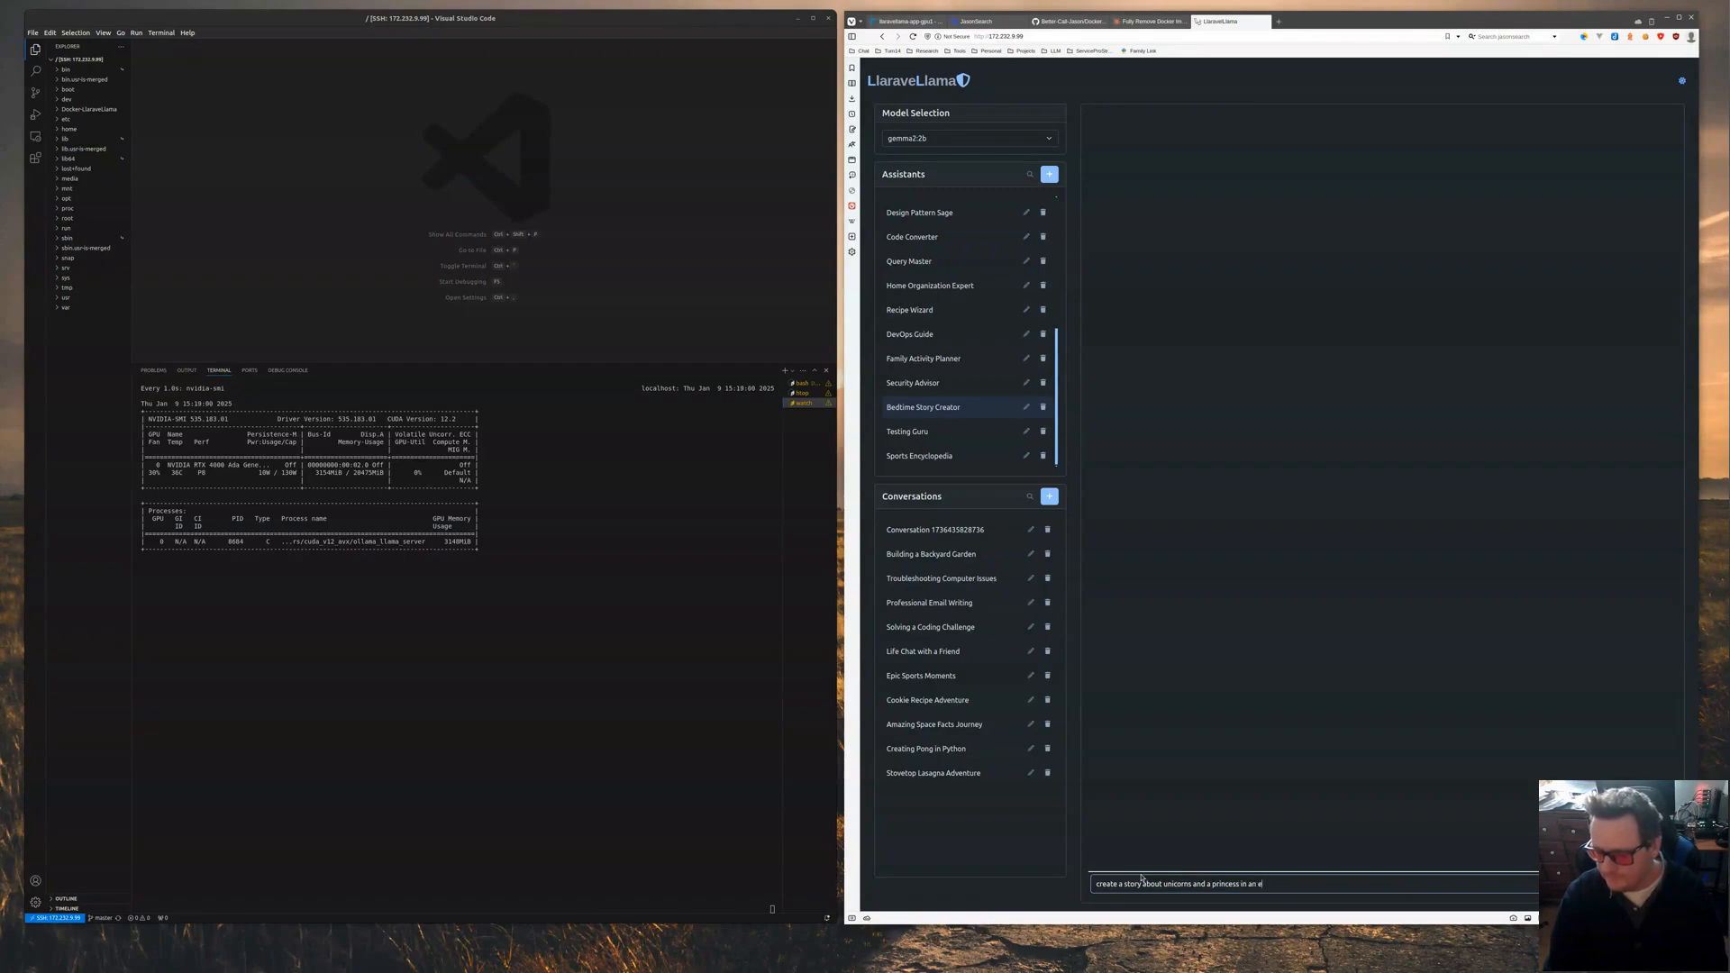
{"action": "key", "text": "BackSpace"}
{"action": "key", "text": "BackSpace"}
{"action": "key", "text": "BackSpace"}
{"action": "key", "text": "BackSpace"}
{"action": "type", "text": "est for my 8 year ikd"}
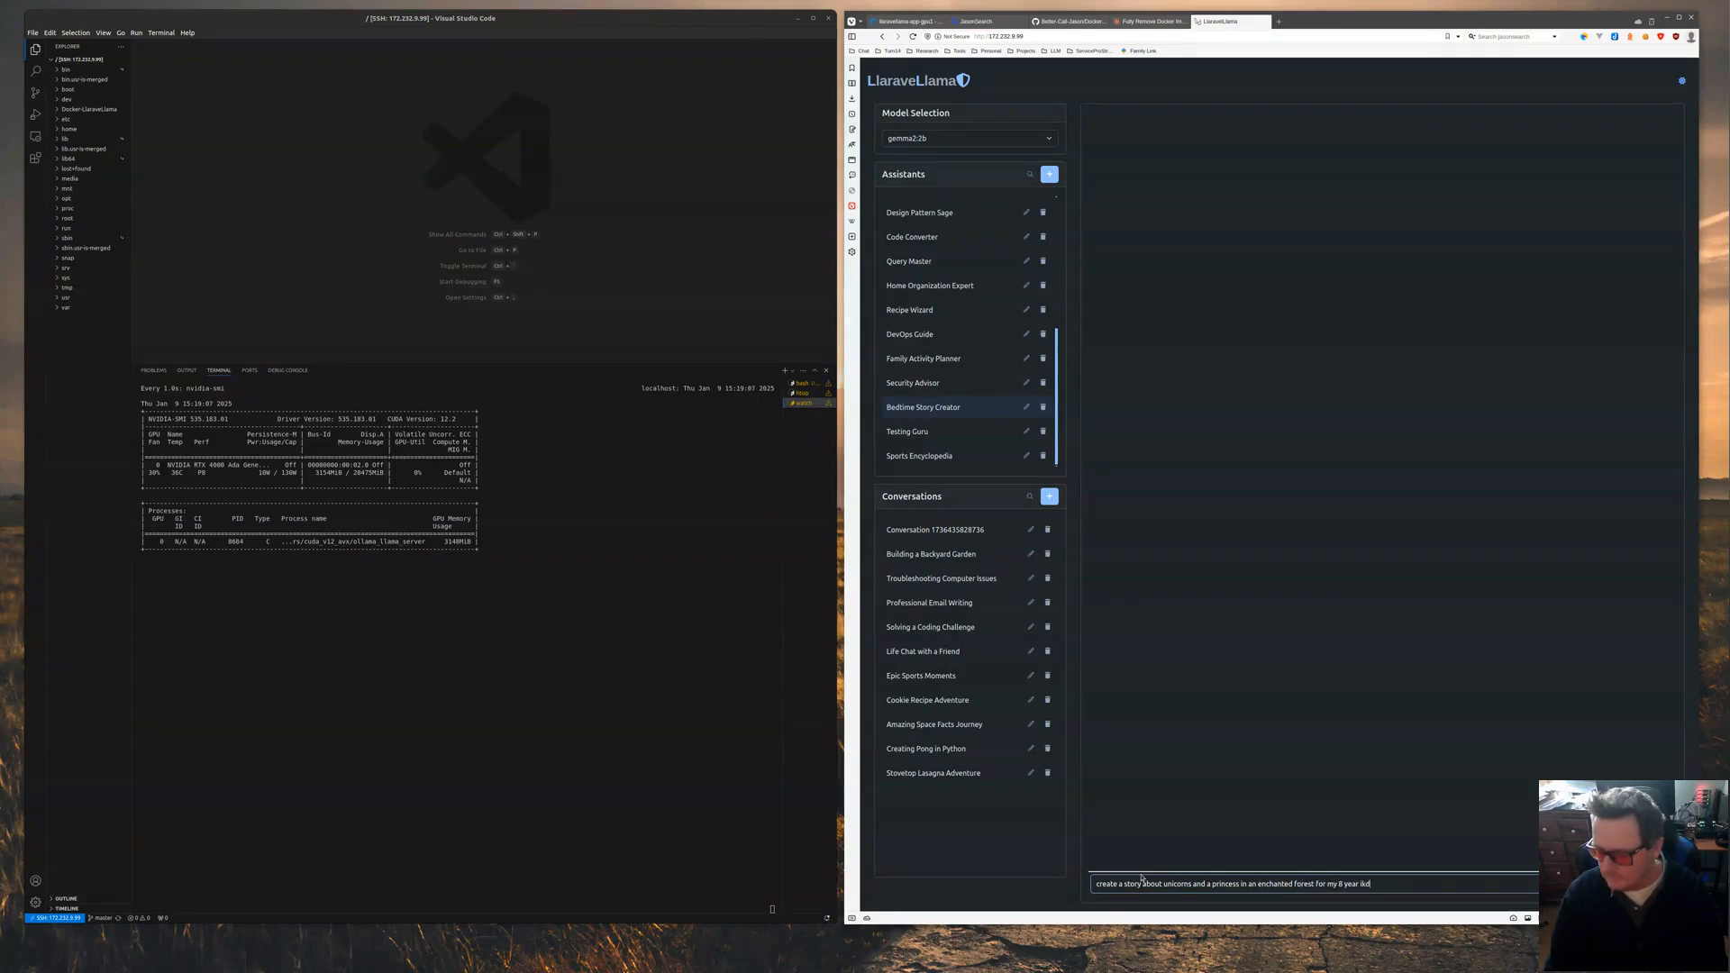
{"action": "type", "text": " daughter, make the princesses name Amelia"}
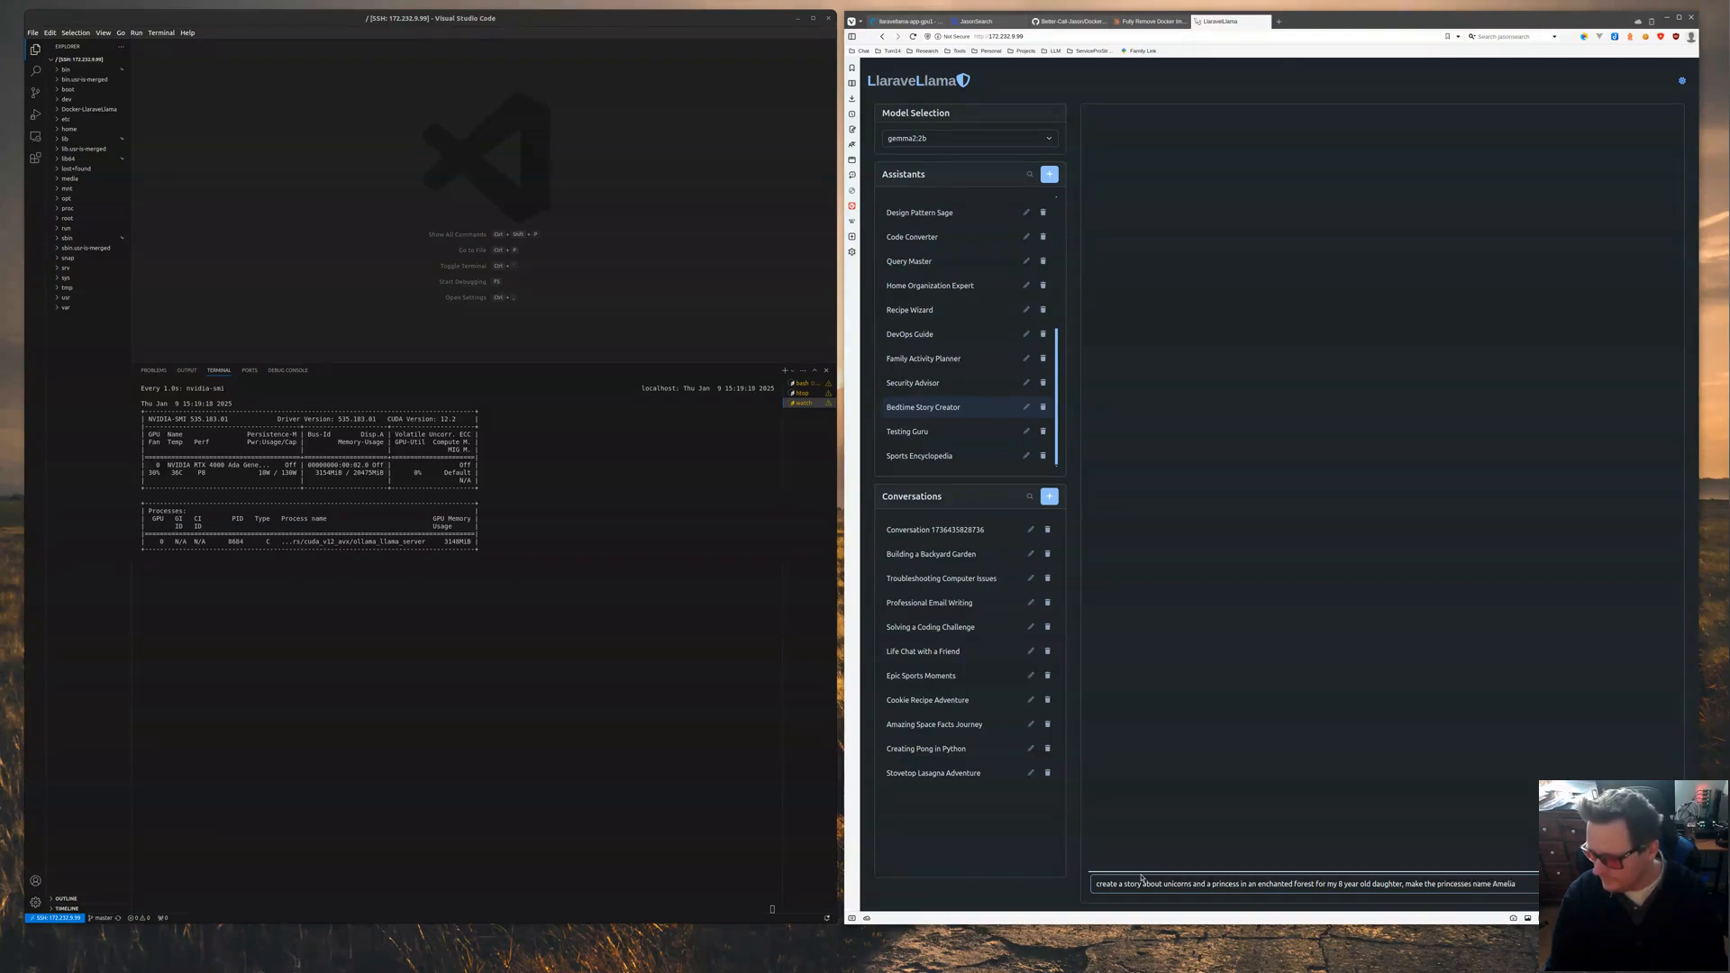
{"action": "key", "text": "Return"}
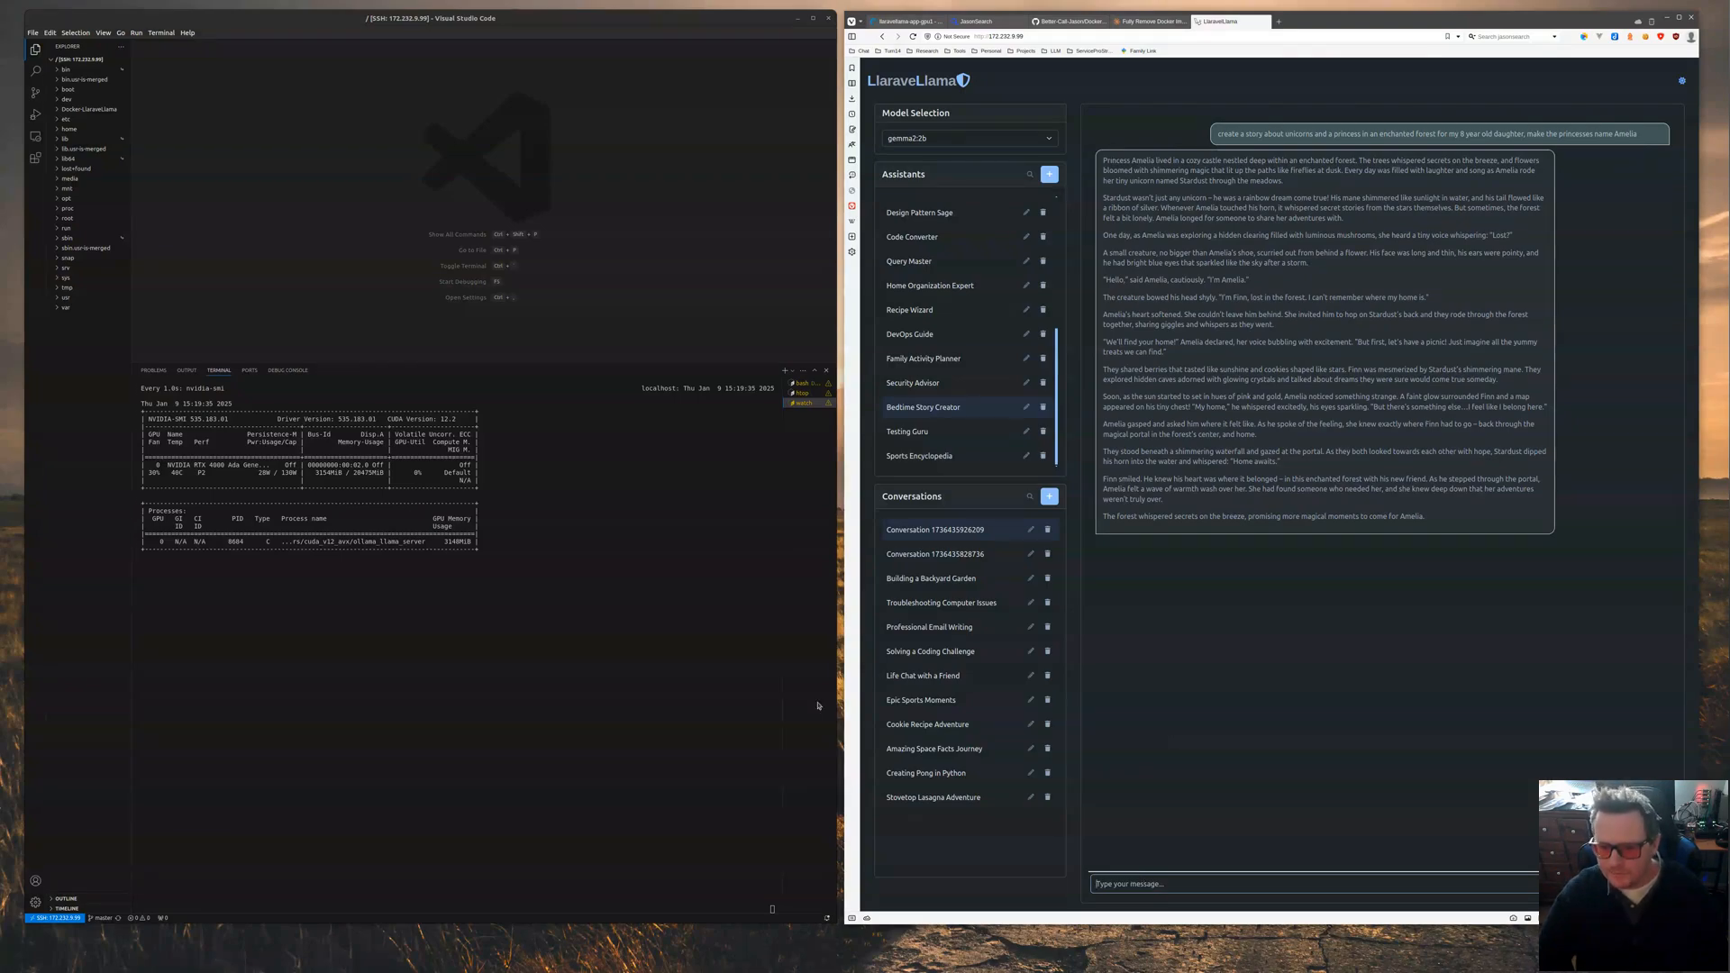
Start a new chat with the Recipe Wizard assistant and switch the chat model to qwen2.5:3b
{"action": "left_click", "coordinate": [946, 310]}
{"action": "left_click", "coordinate": [953, 141]}
{"action": "left_click", "coordinate": [953, 141]}
{"action": "left_click", "coordinate": [954, 141]}
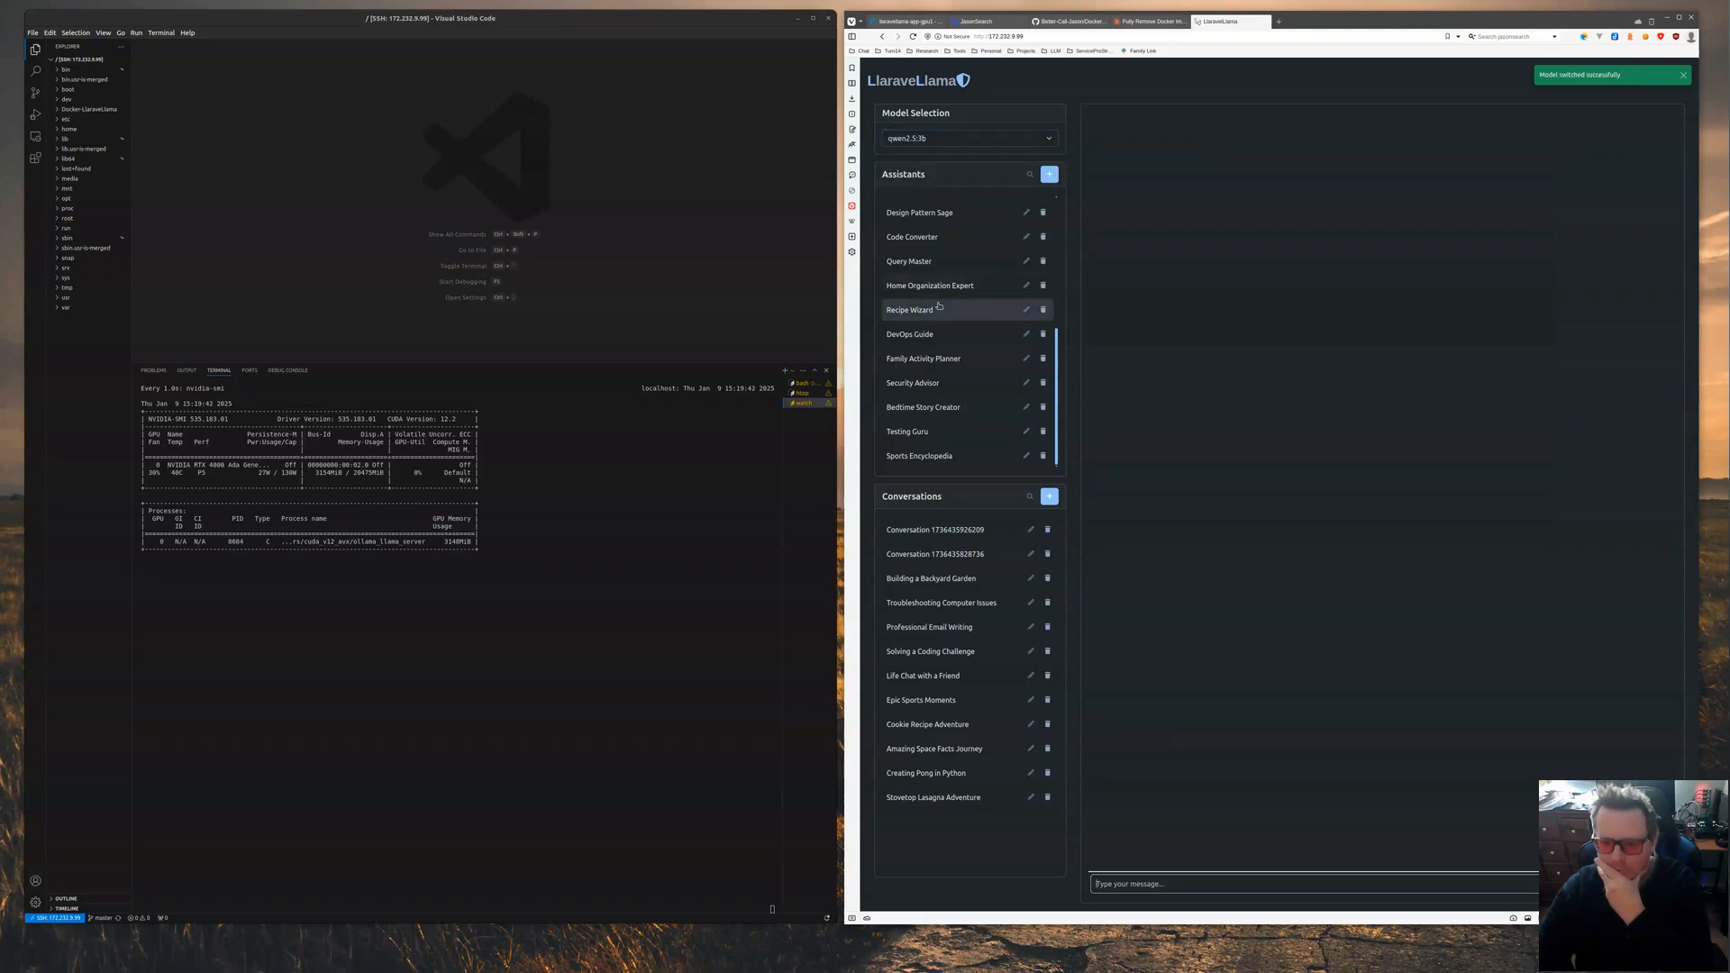
With the Recipe Wizard selected, send "only have 30 minutes need to make a stovetop lasagna please provide a quick effective recipe"
{"action": "left_click", "coordinate": [934, 310]}
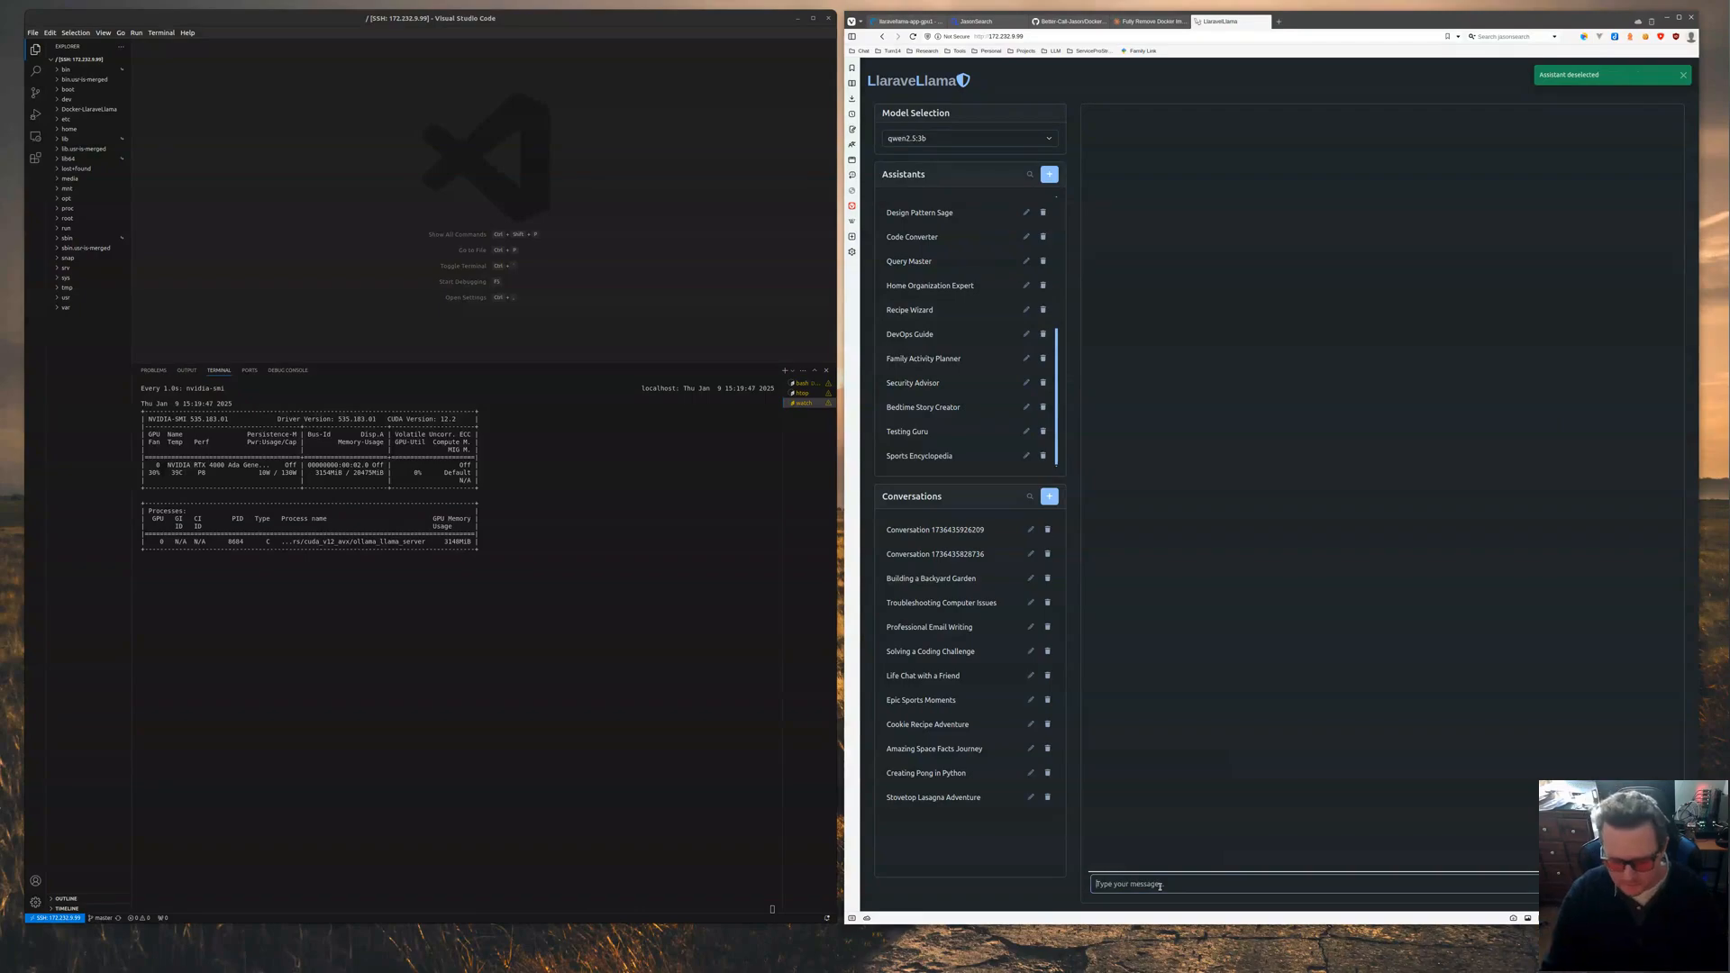
{"action": "left_click", "coordinate": [1160, 885]}
{"action": "type", "text": "only h"}
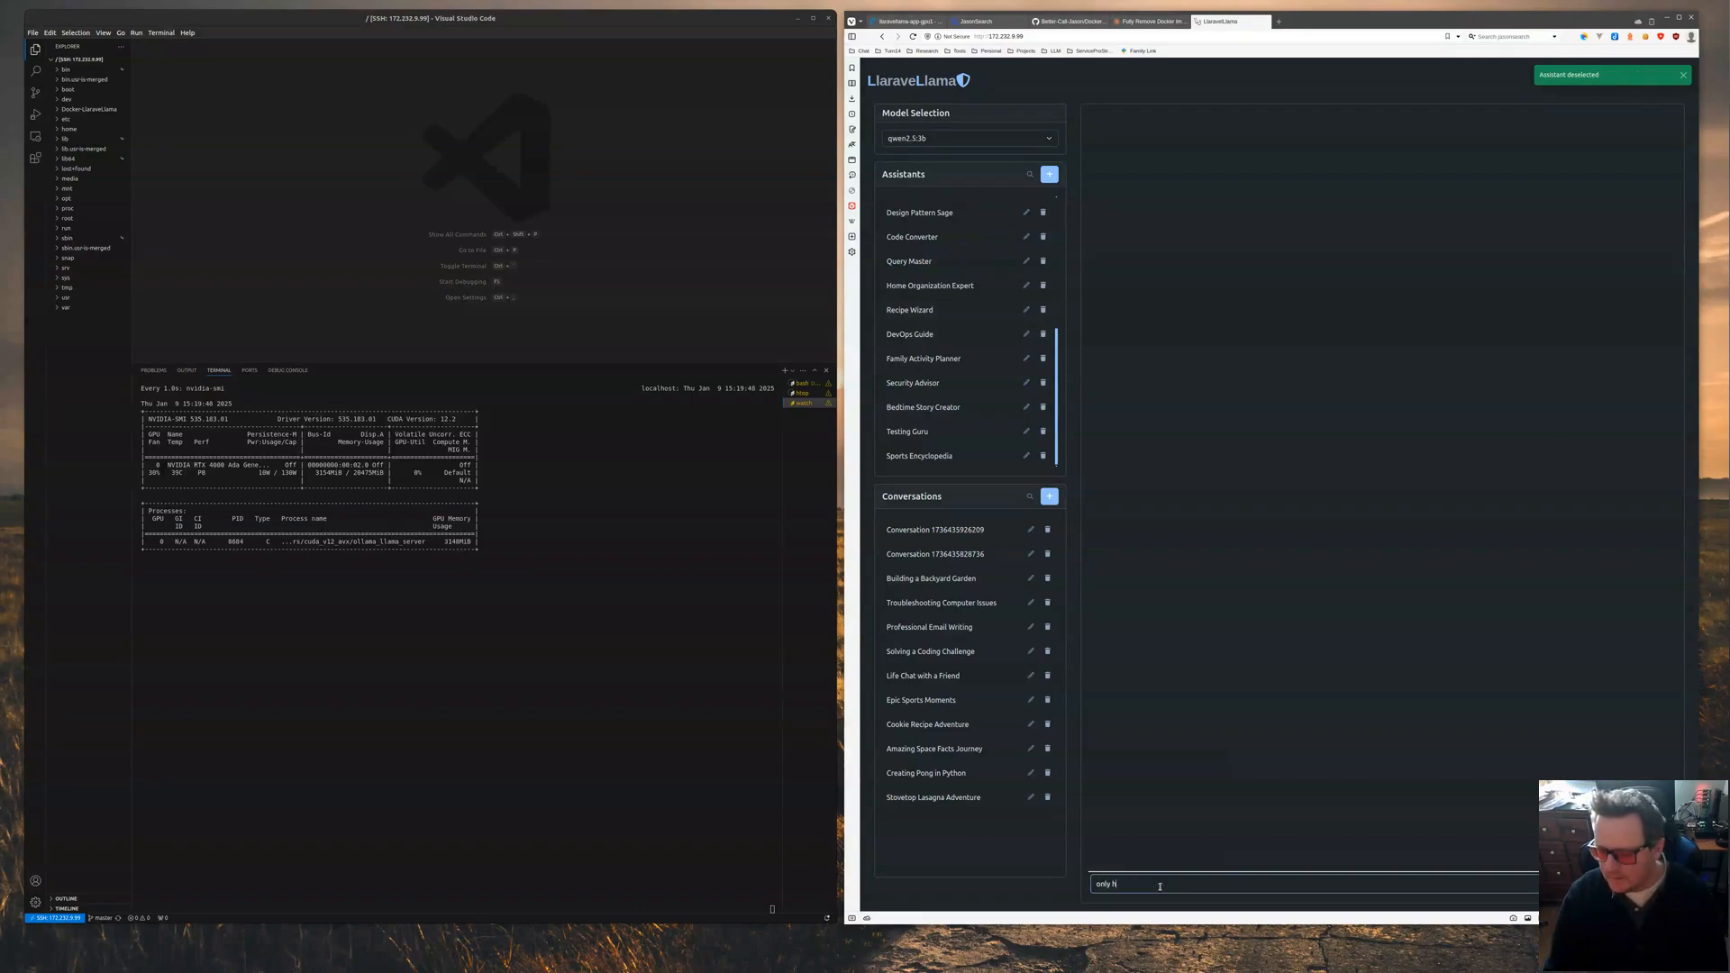
{"action": "type", "text": "ave 30 minutes"}
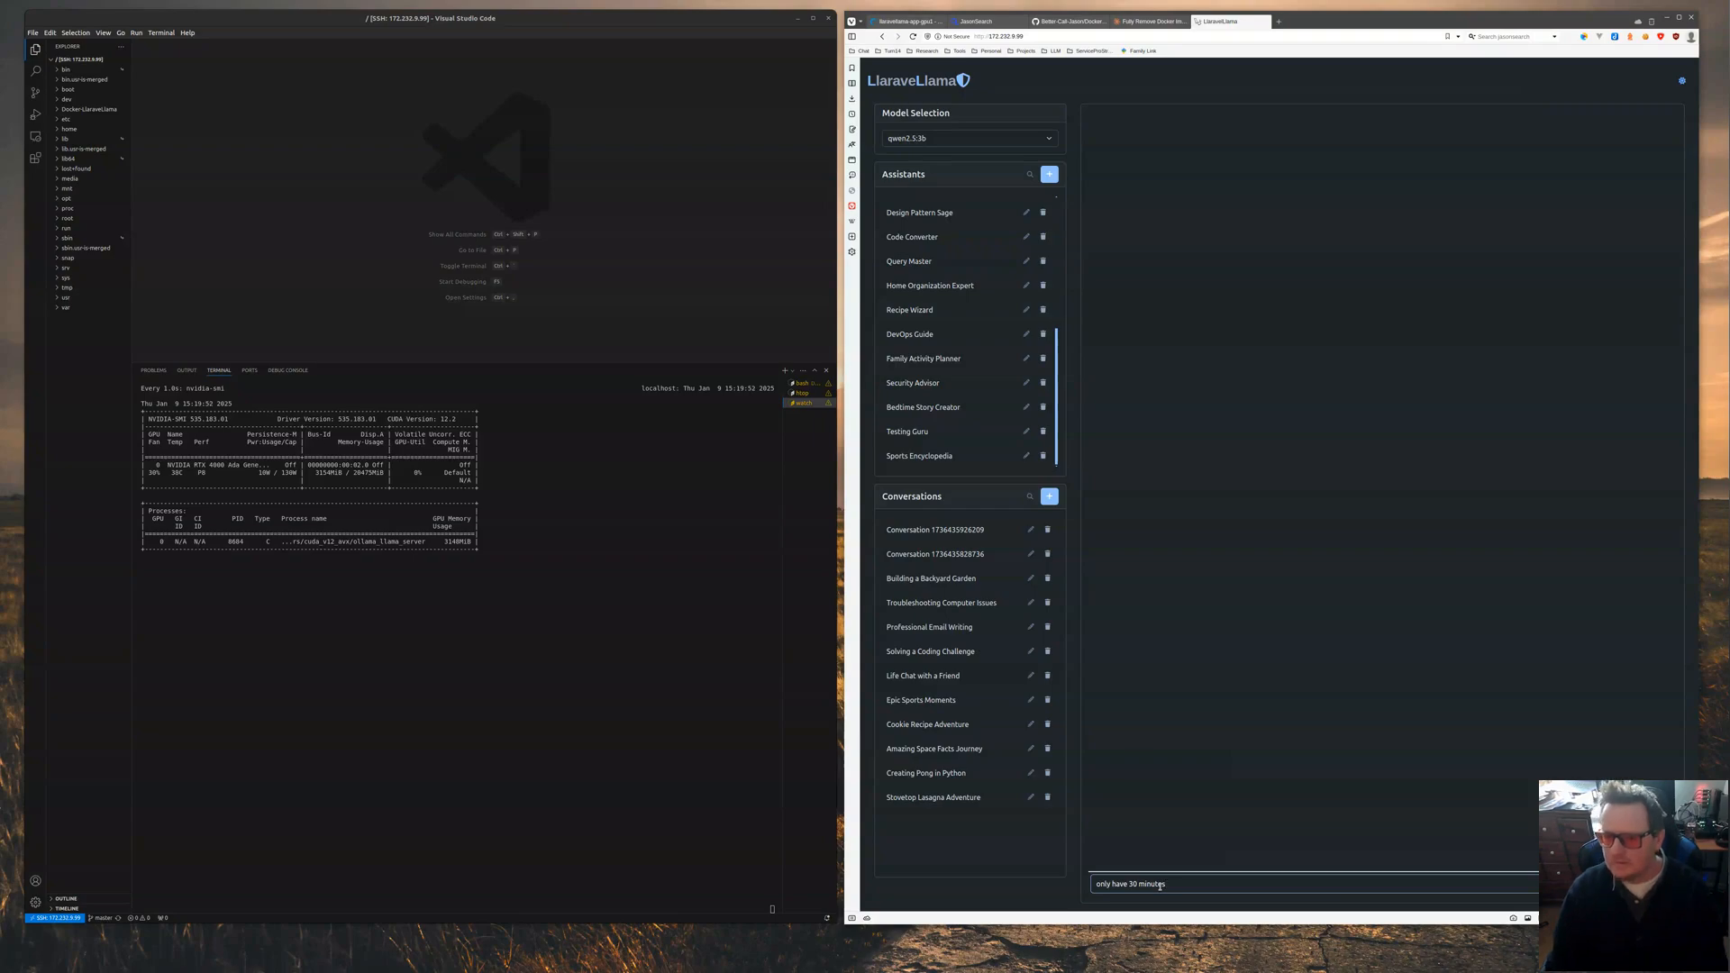
{"action": "left_click", "coordinate": [927, 310]}
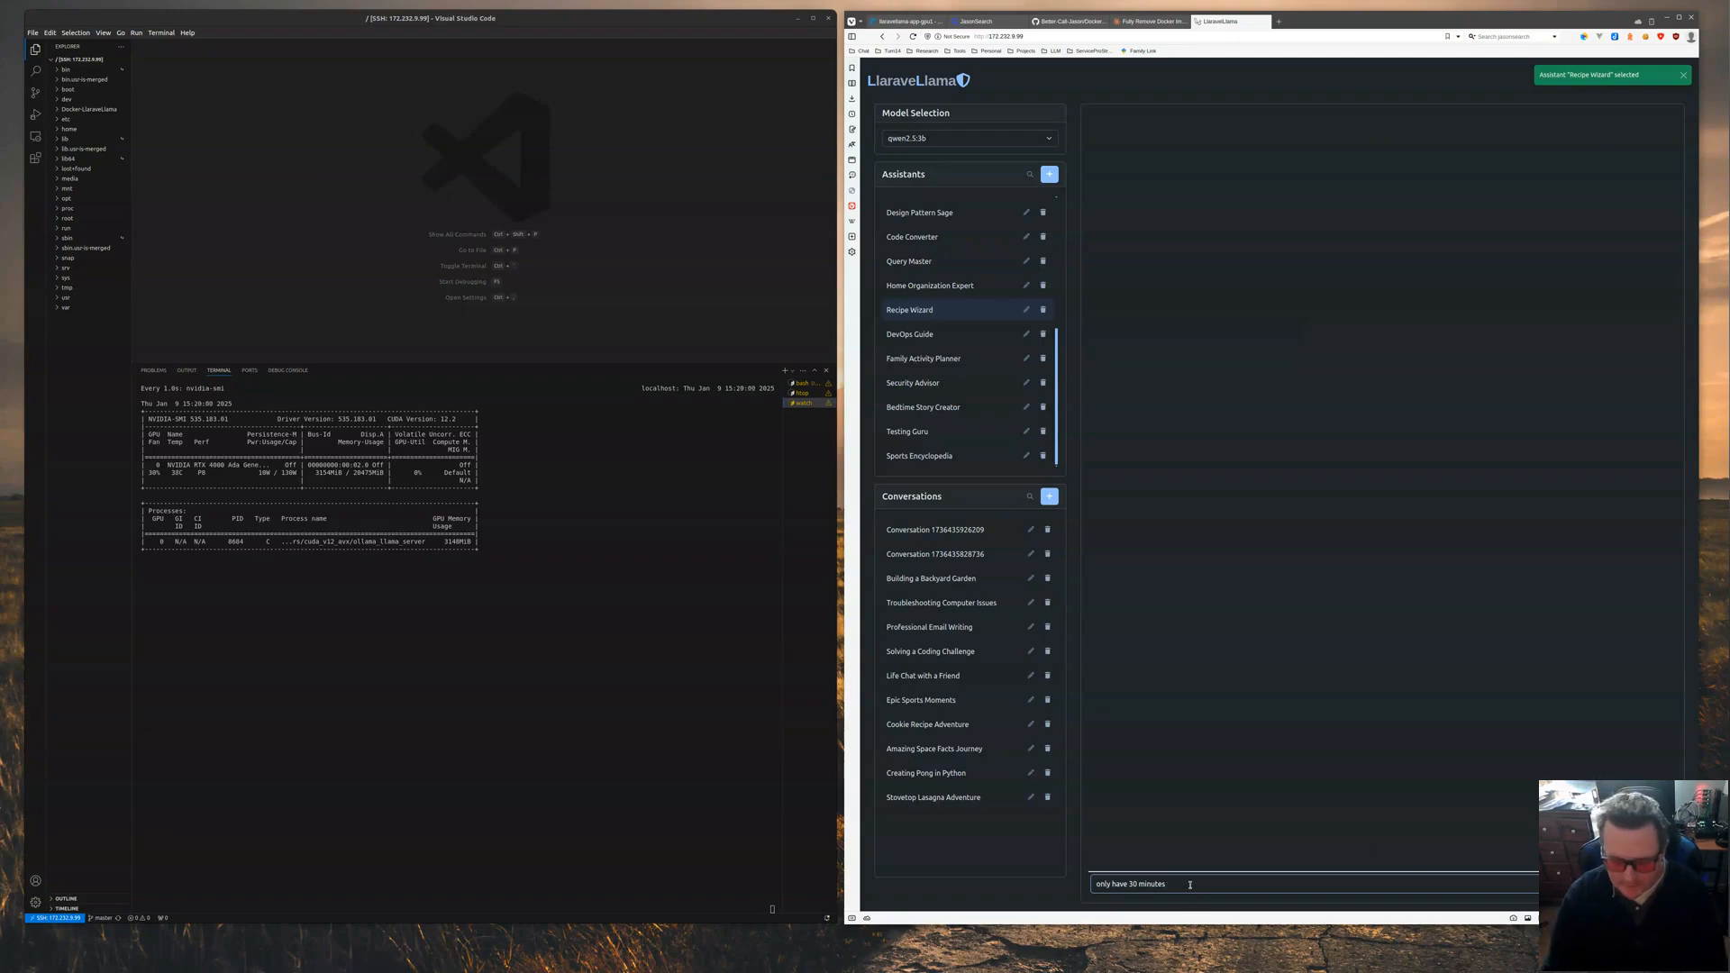
{"action": "type", "text": "need to make a stove"}
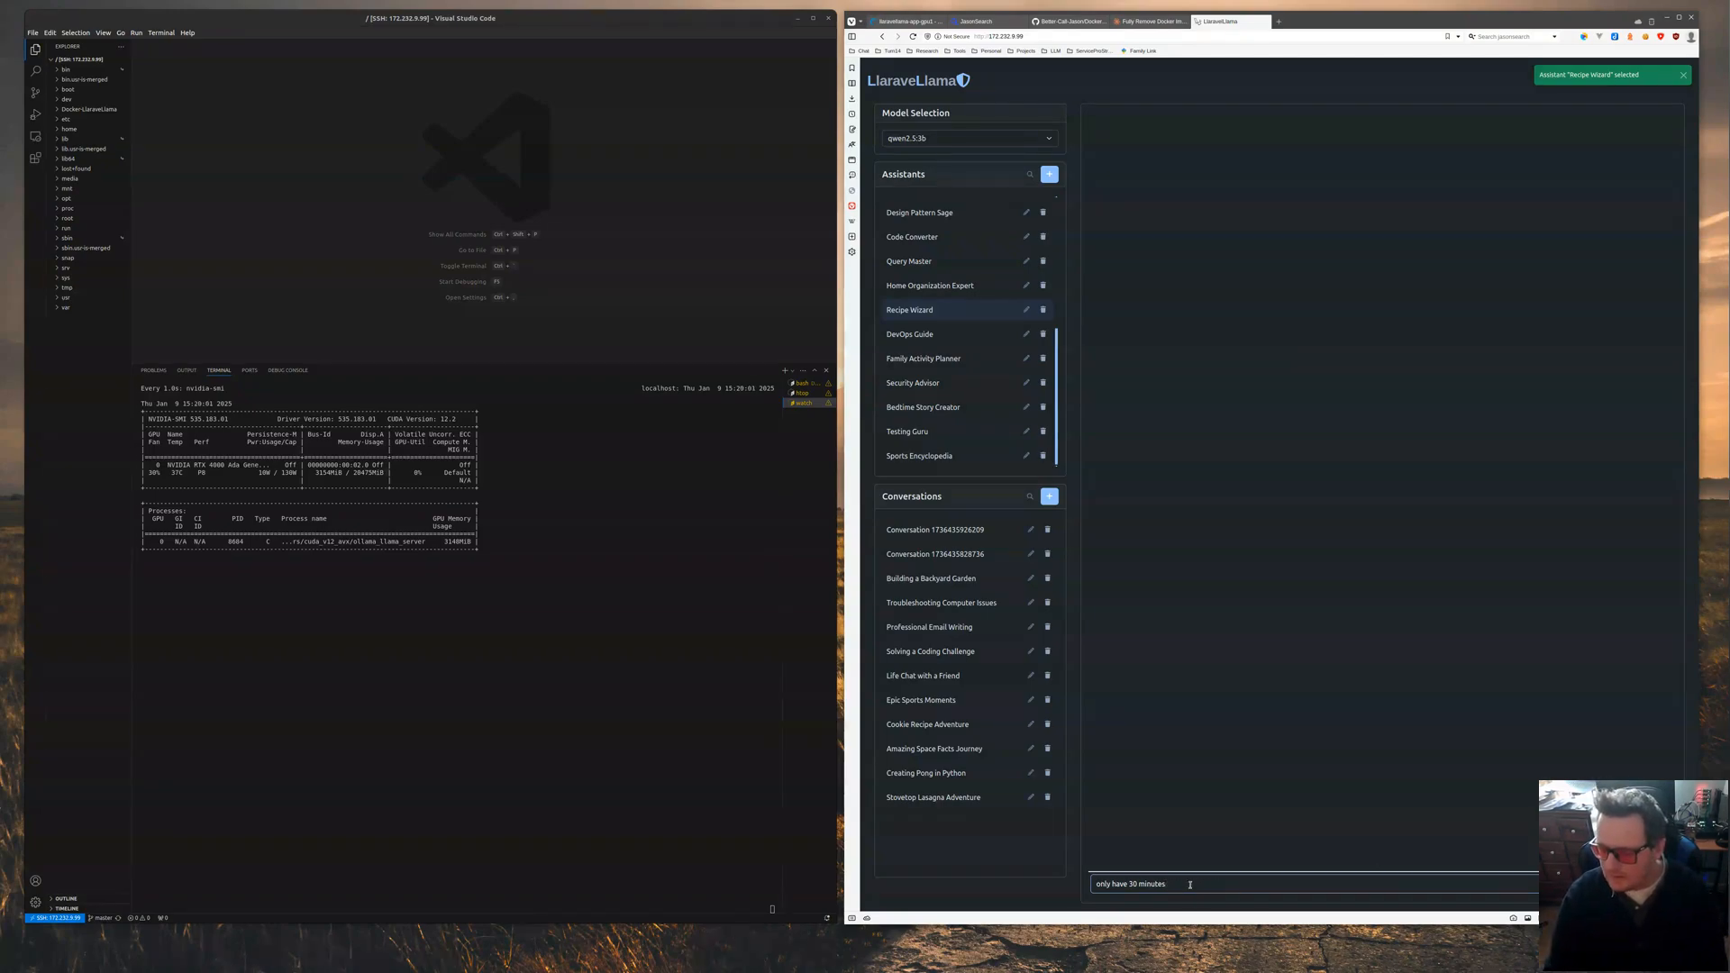
{"action": "type", "text": "t"}
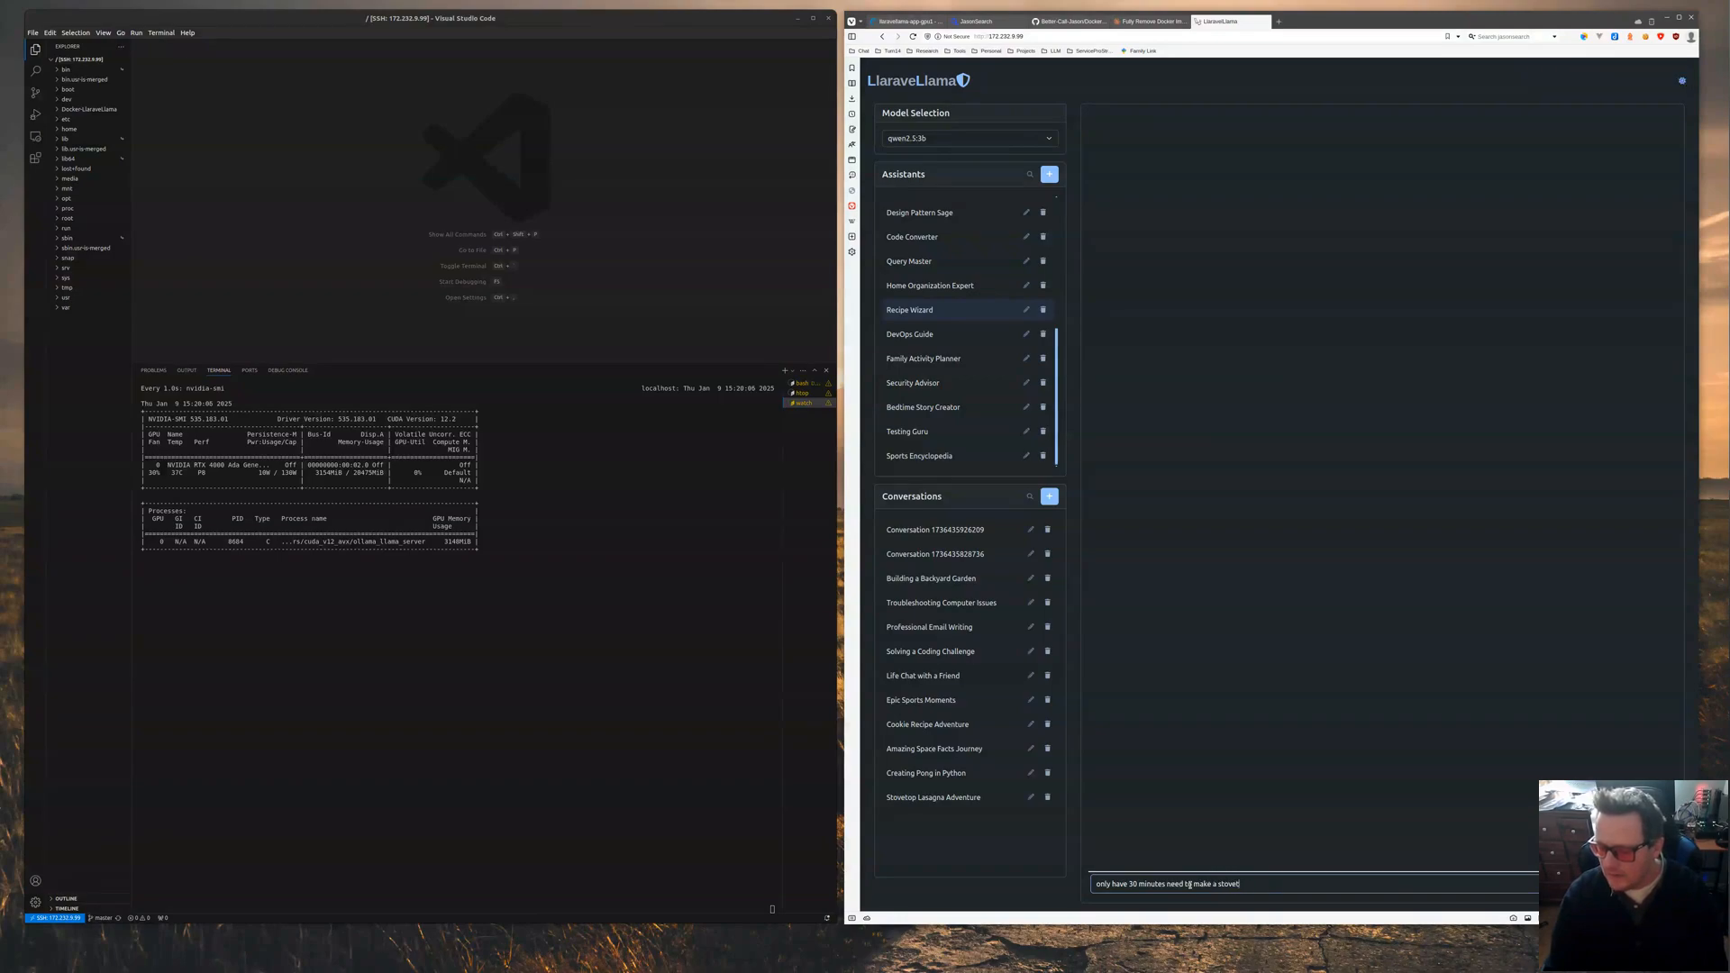
{"action": "type", "text": "op lasagna please provide"}
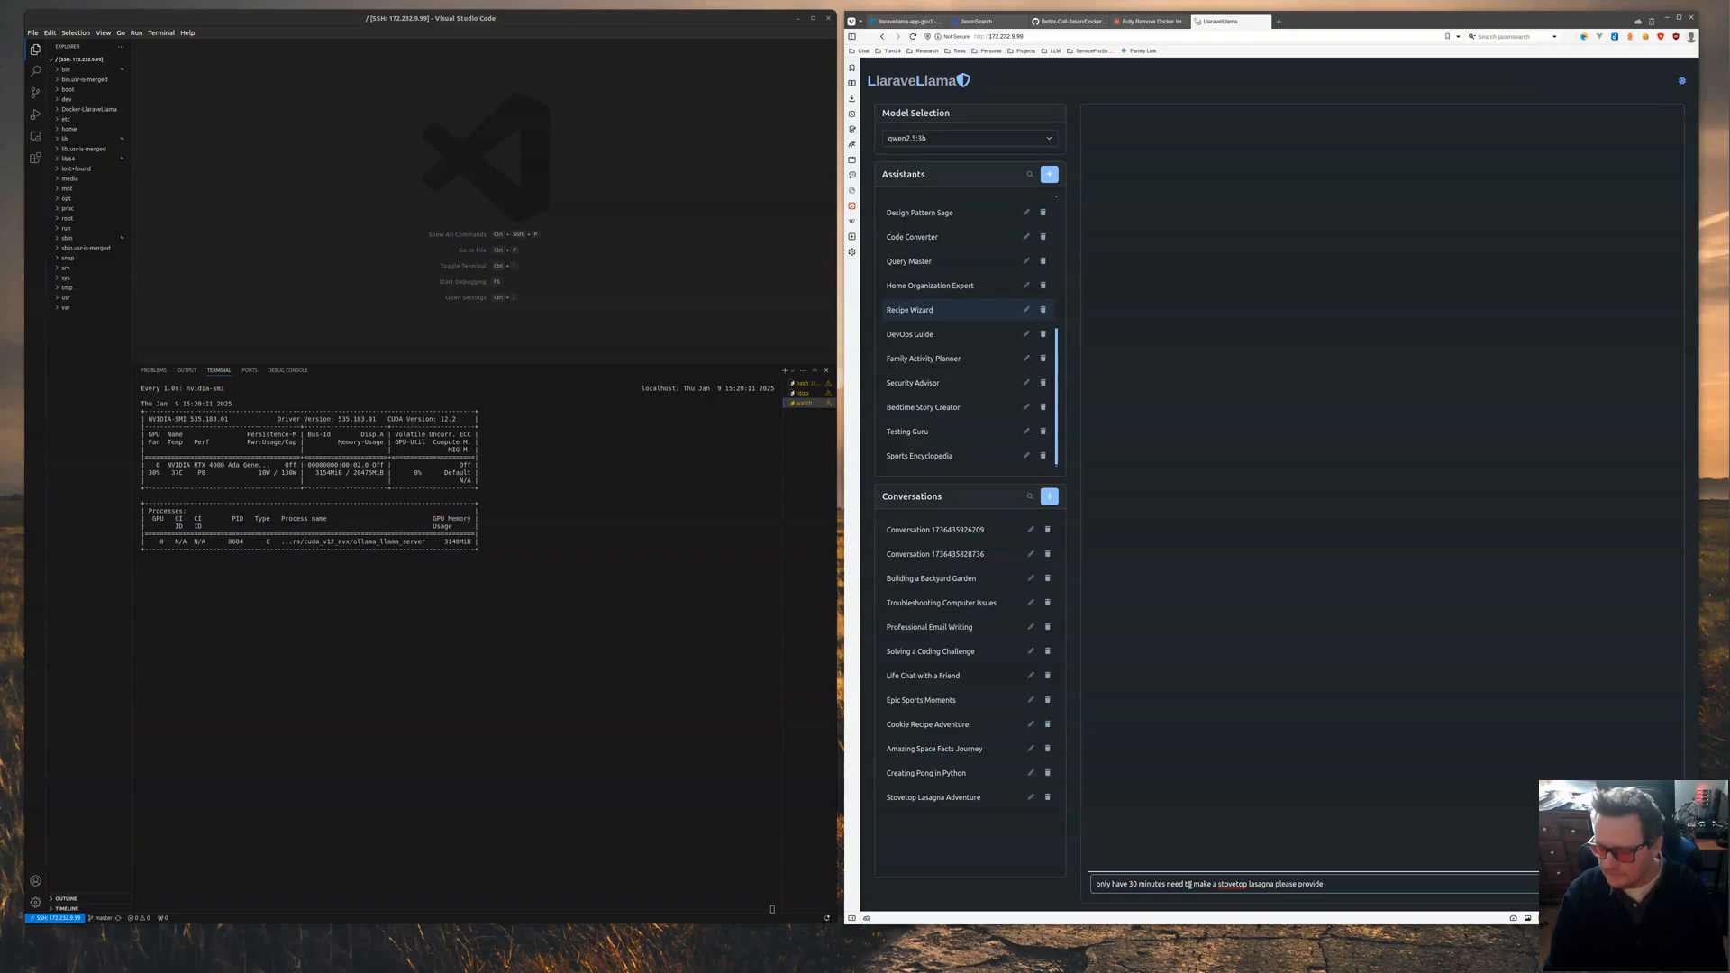
{"action": "type", "text": " a quick effective recipe"}
{"action": "key", "text": "Return"}
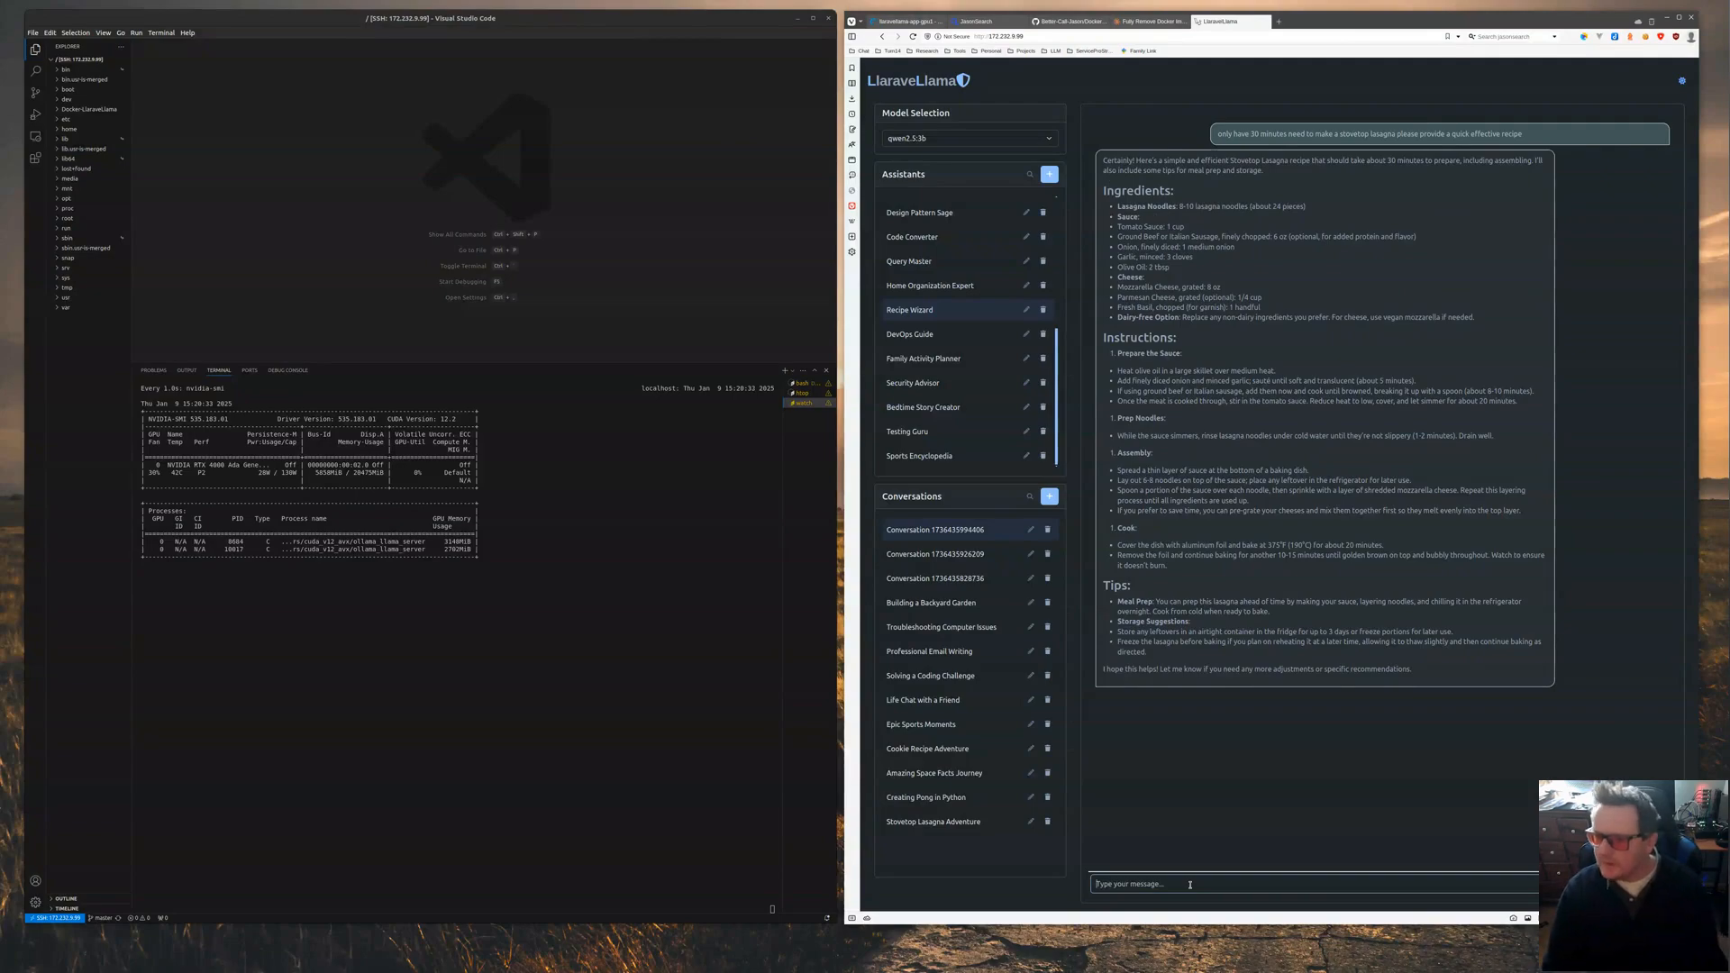
Send the follow-up message "all out of olive oil, don't want to use canola any suggestions" in the lasagna conversation
{"action": "type", "text": "all out o"}
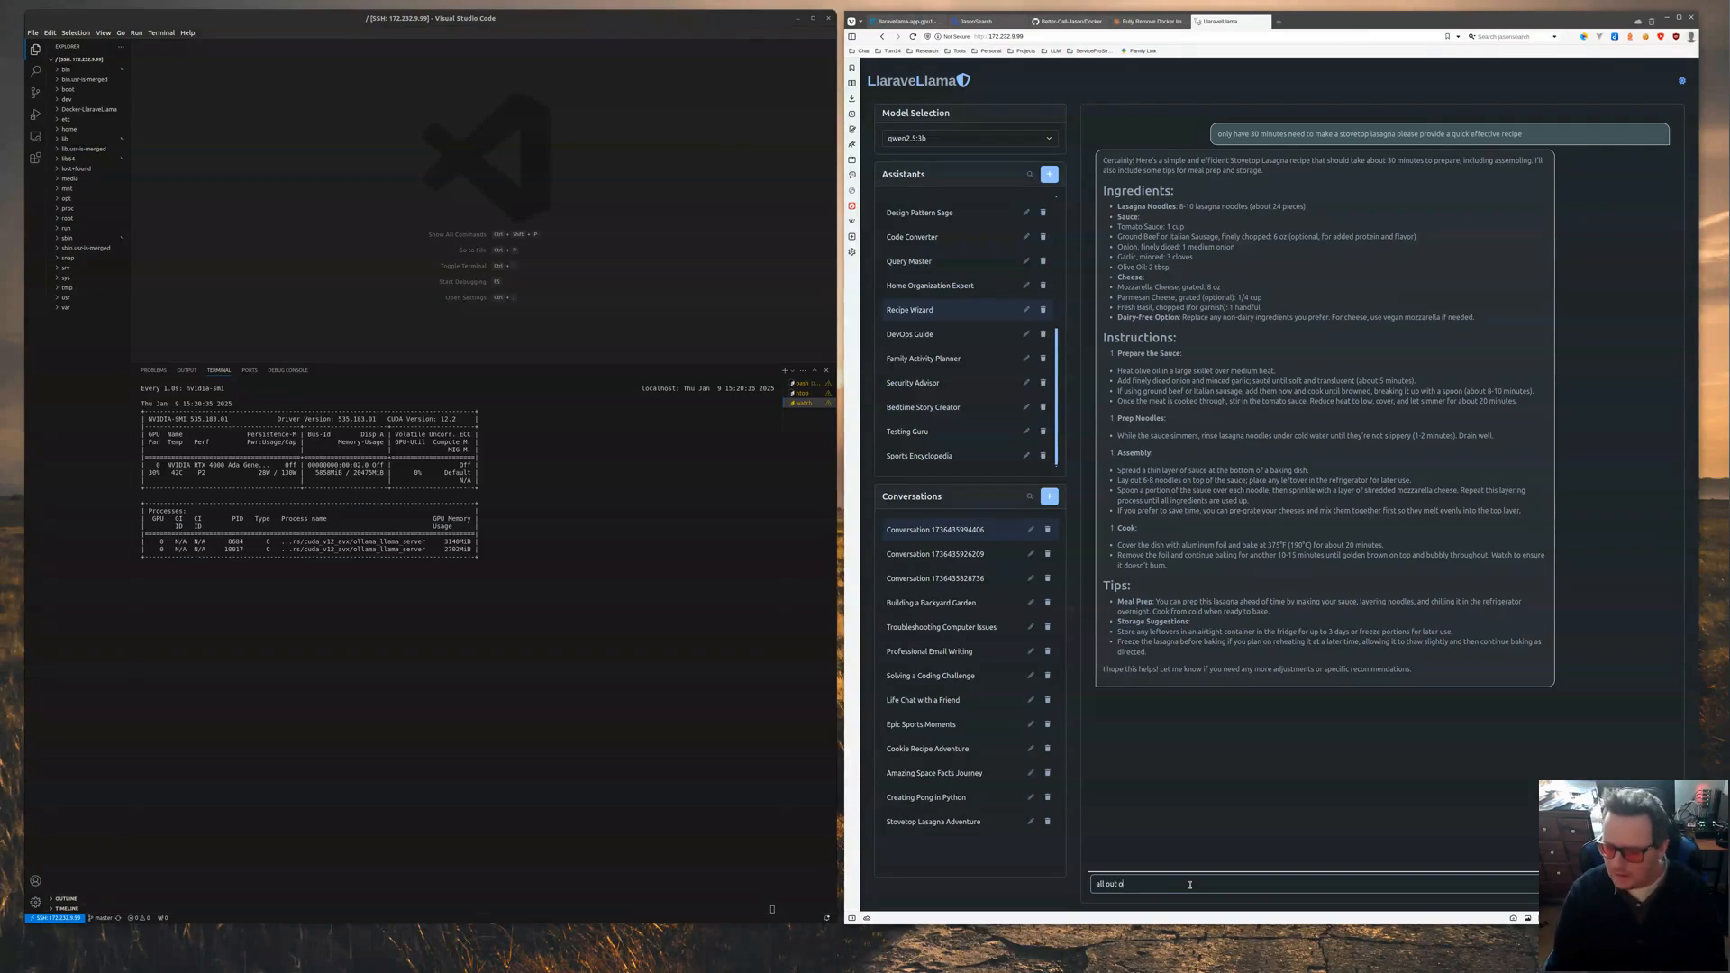
{"action": "type", "text": "f olive oil"}
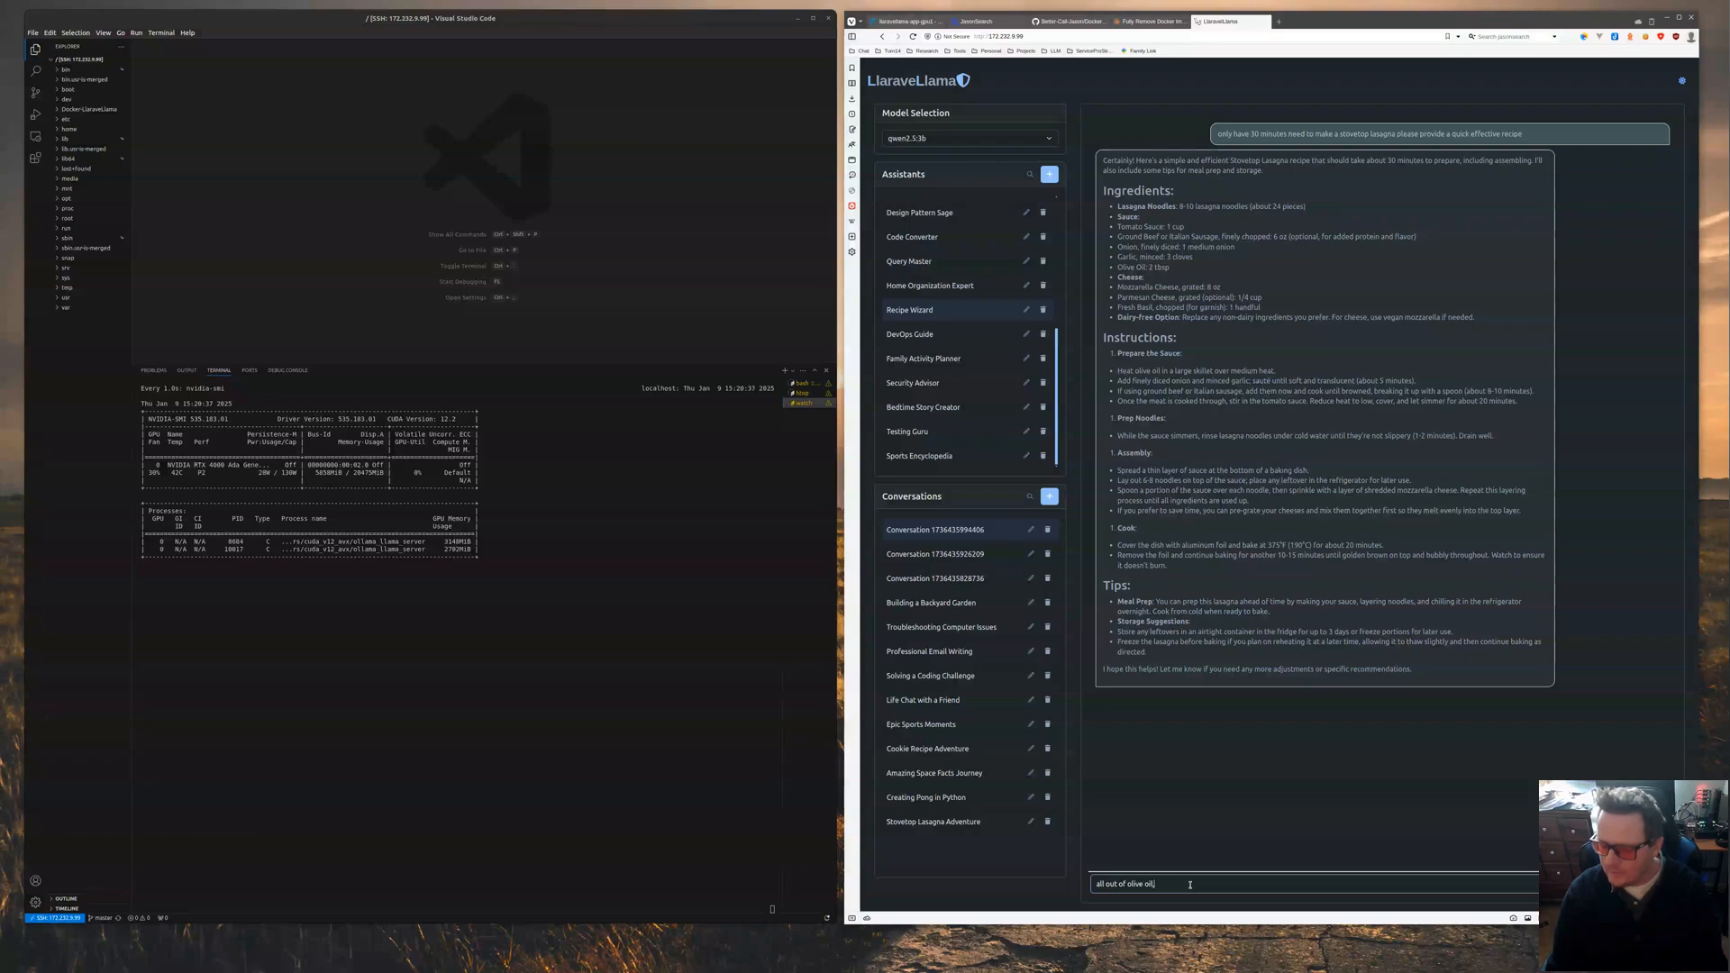
{"action": "type", "text": ", don't want to"}
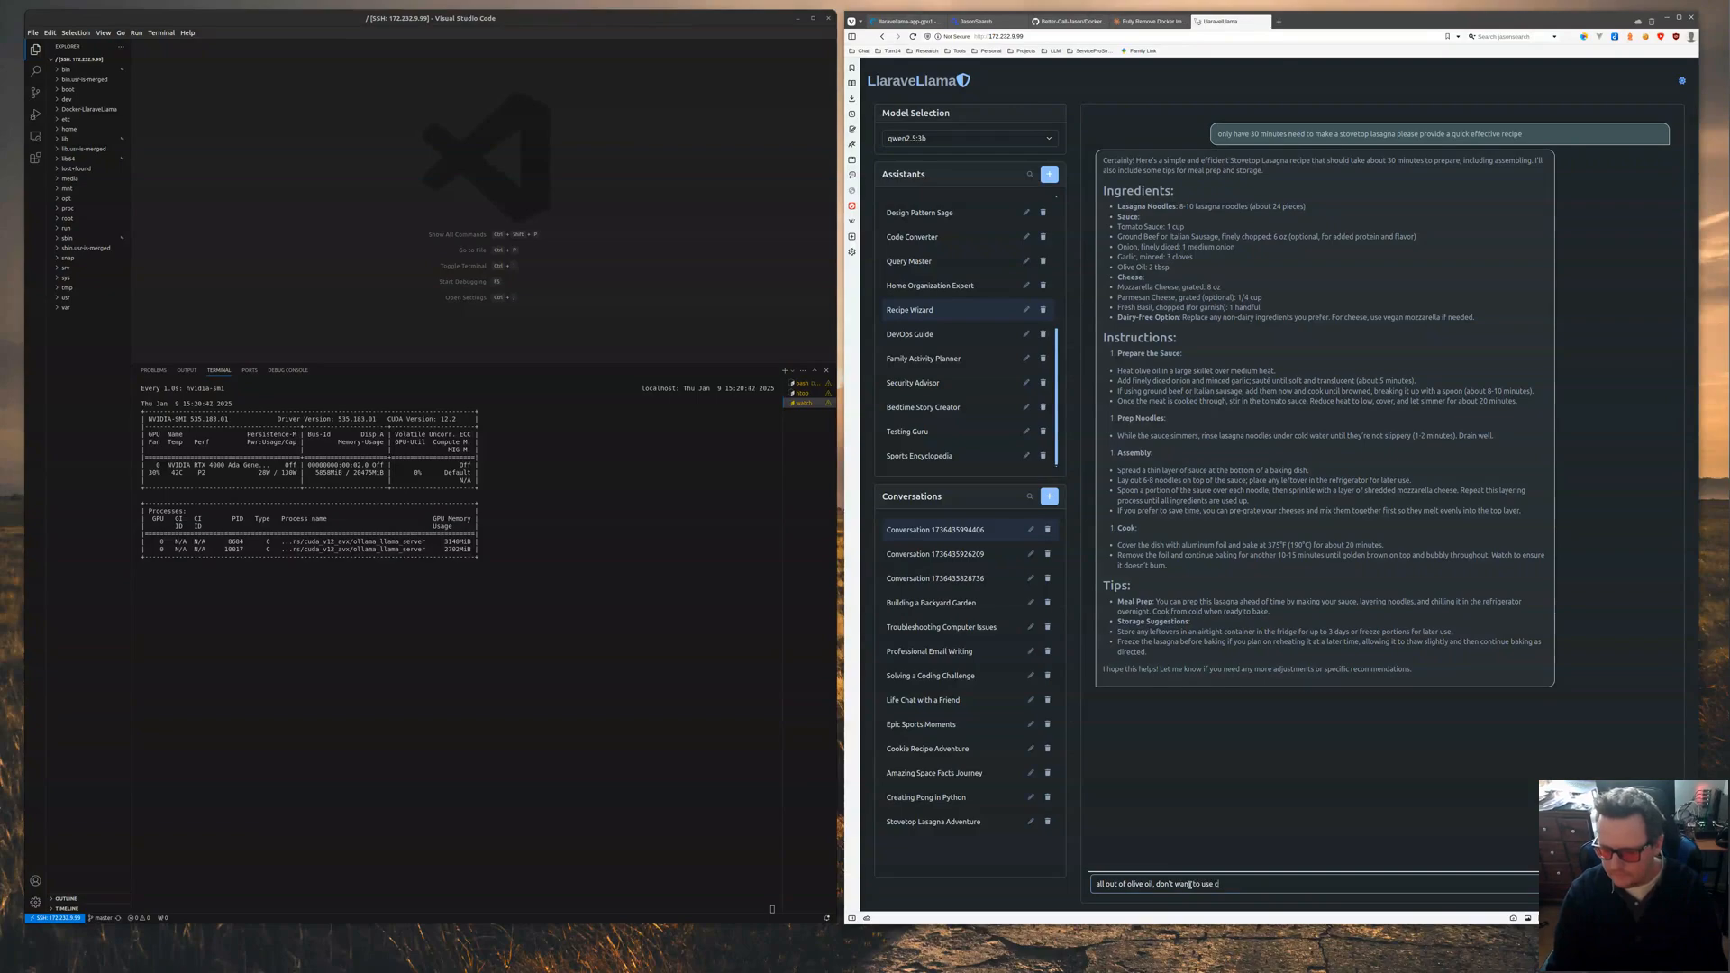
{"action": "type", "text": " use canola any s"}
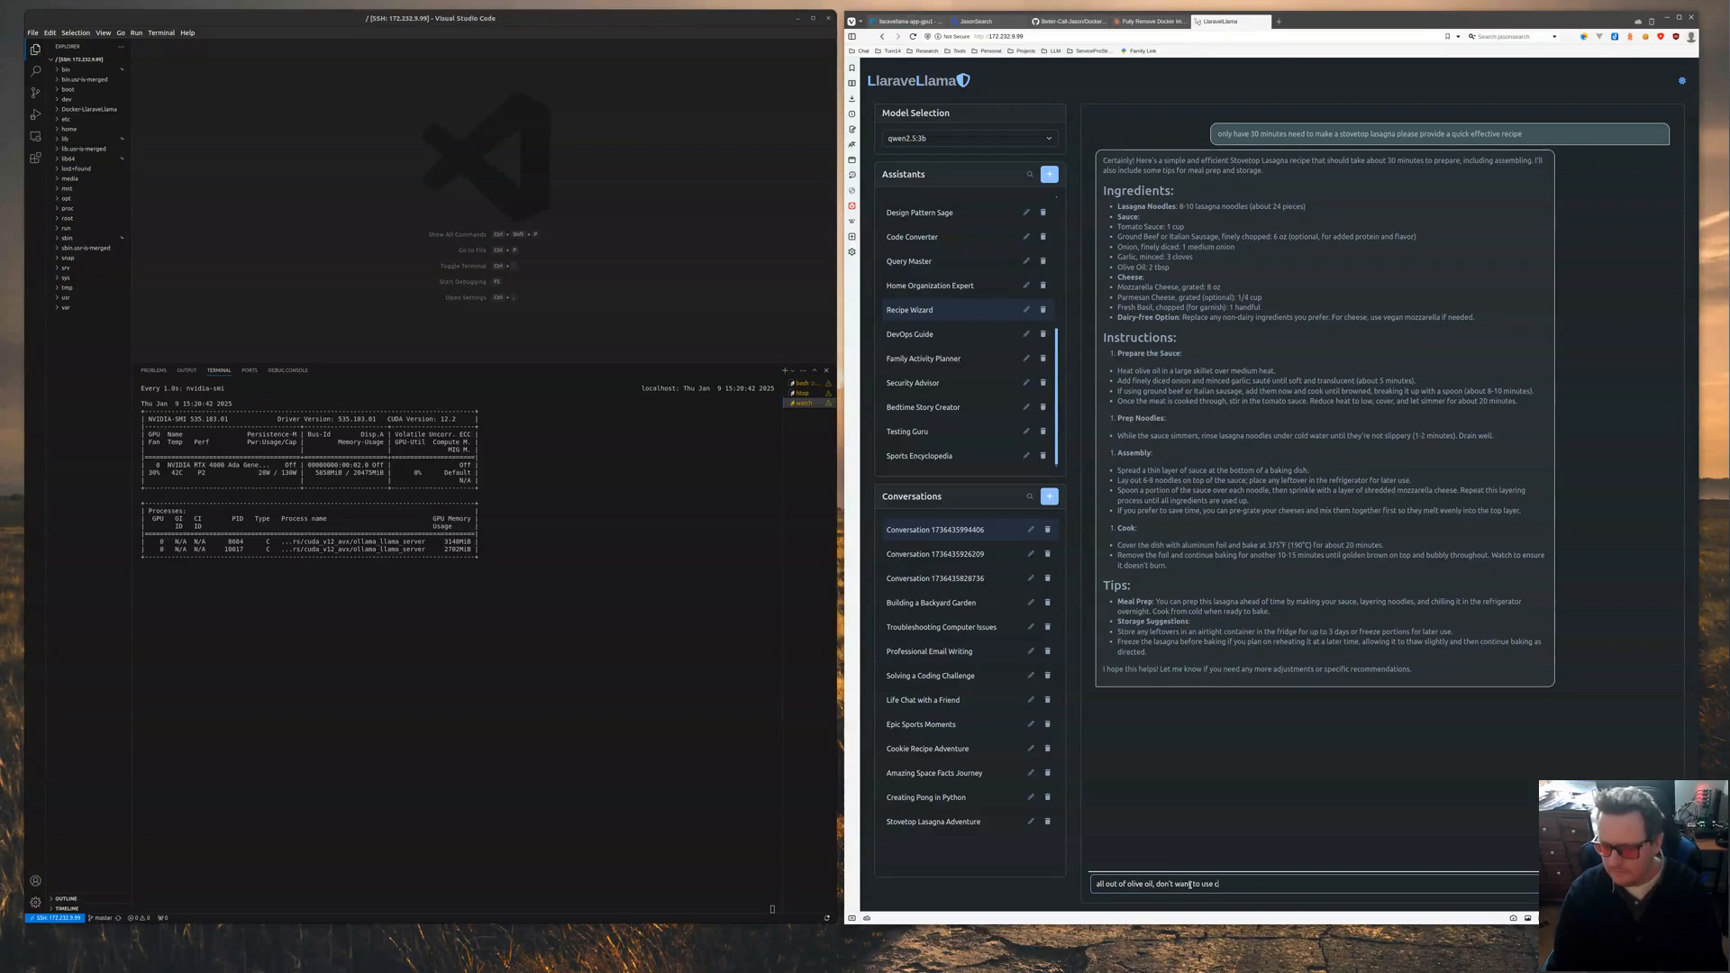
{"action": "type", "text": "uggestions"}
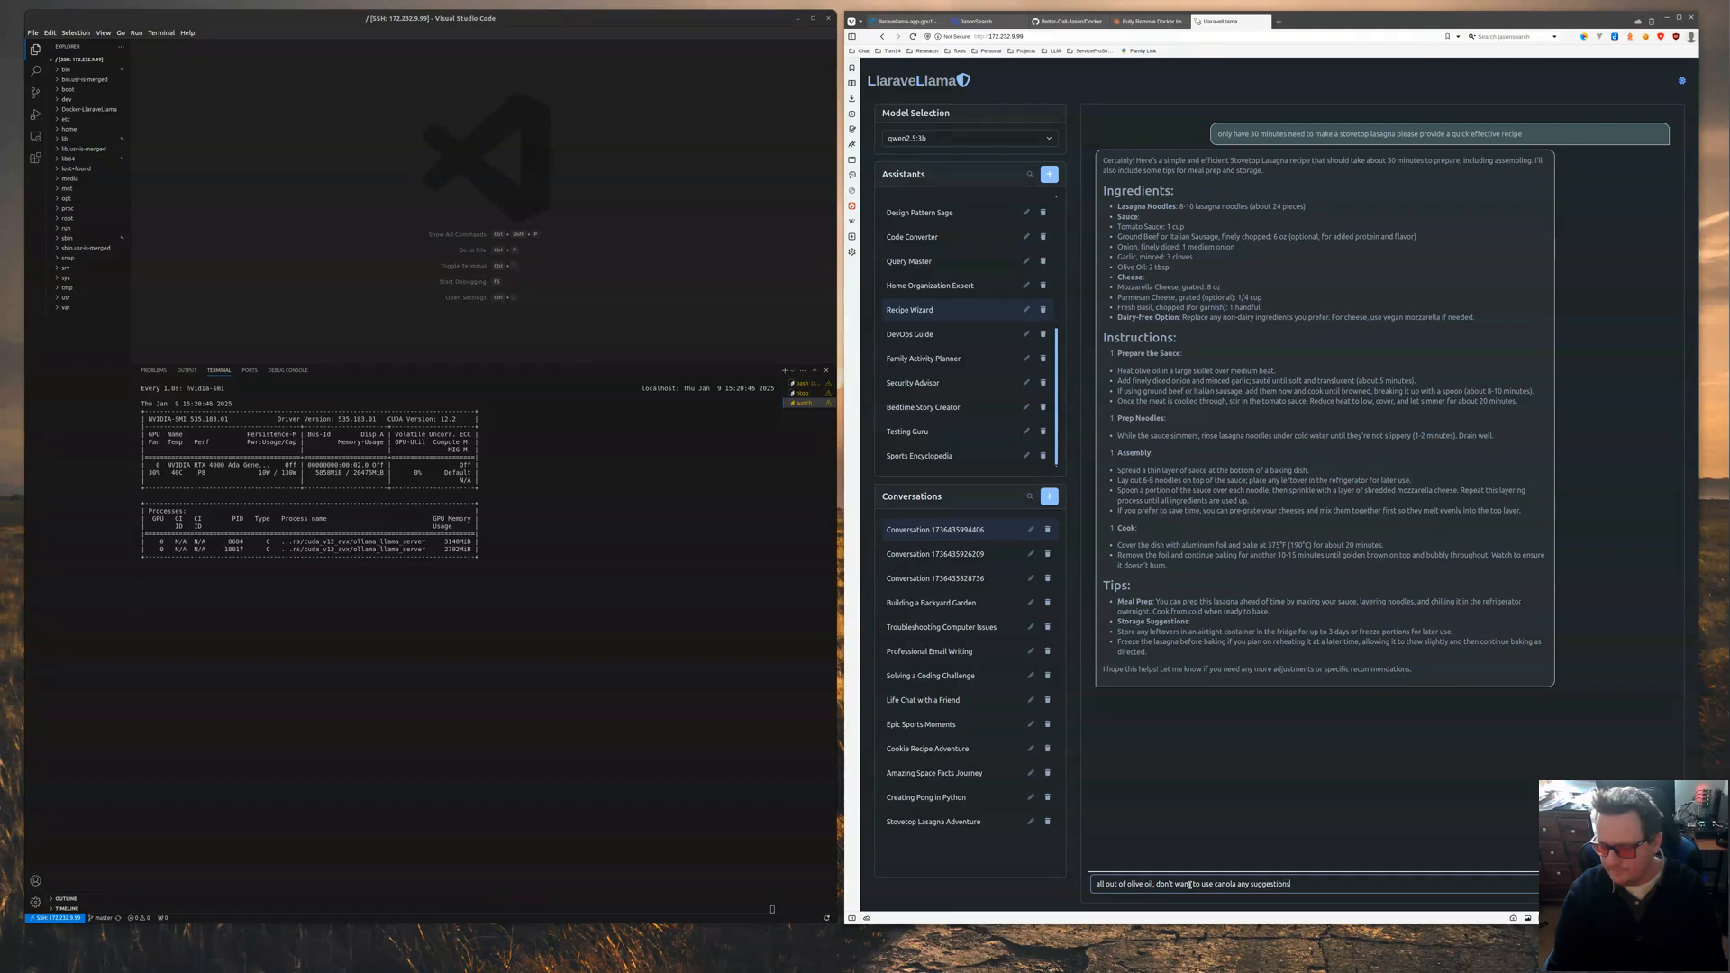
{"action": "key", "text": "Return"}
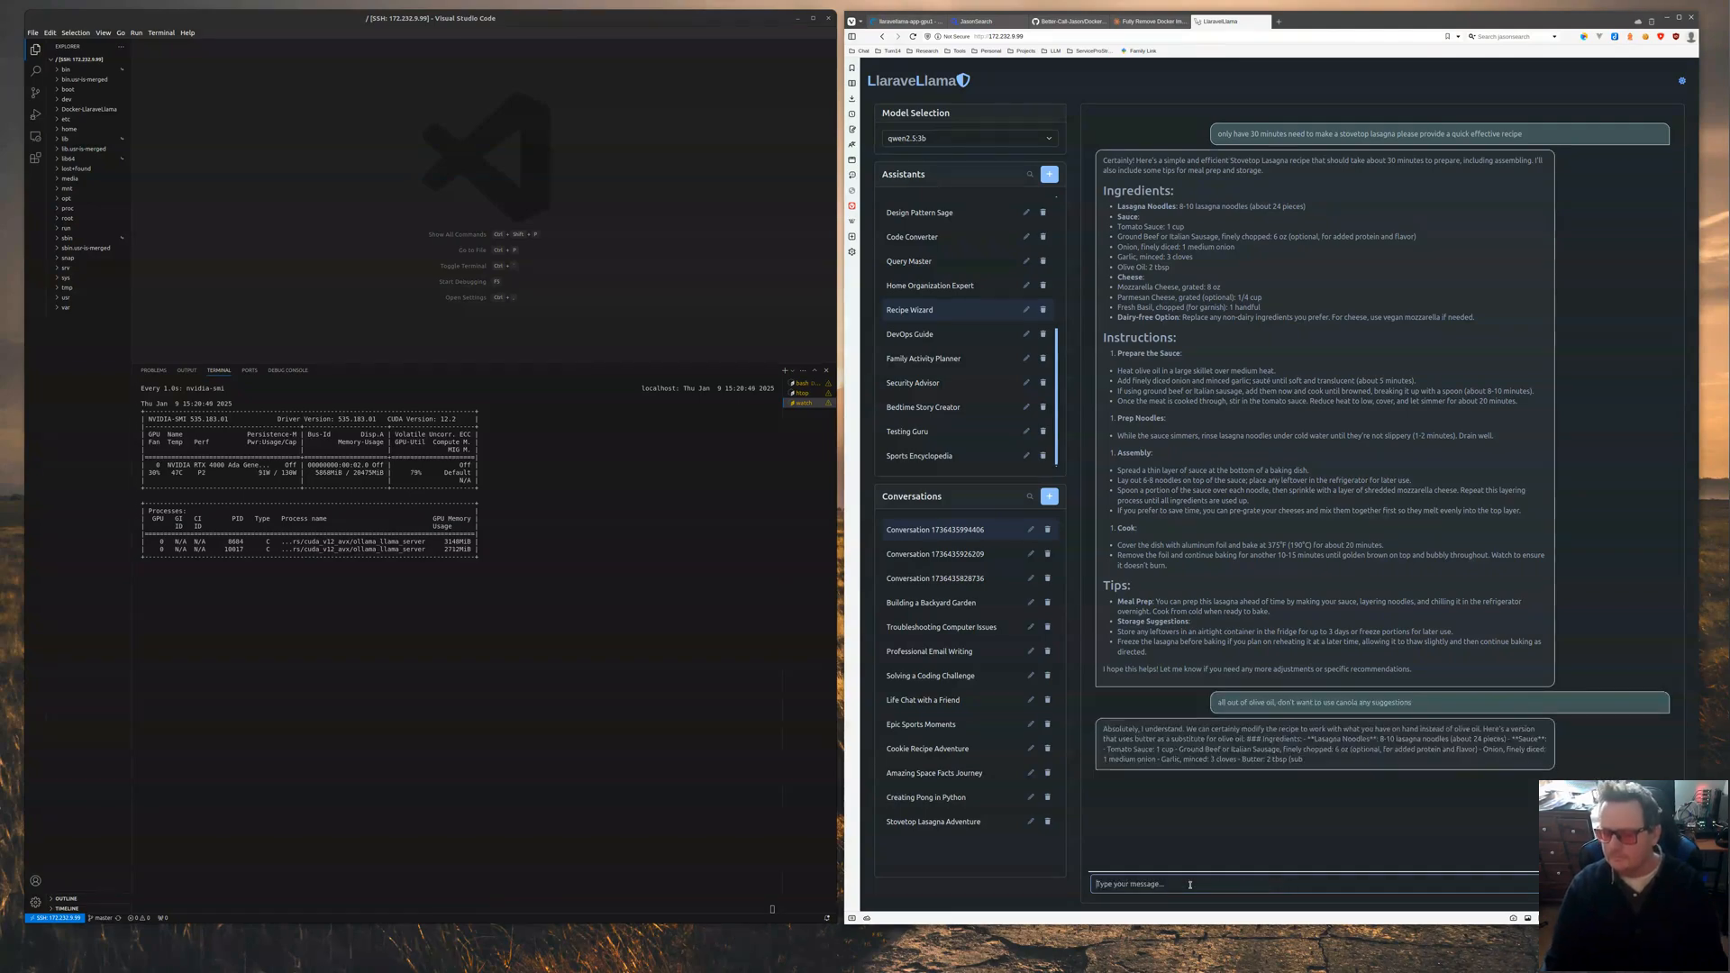